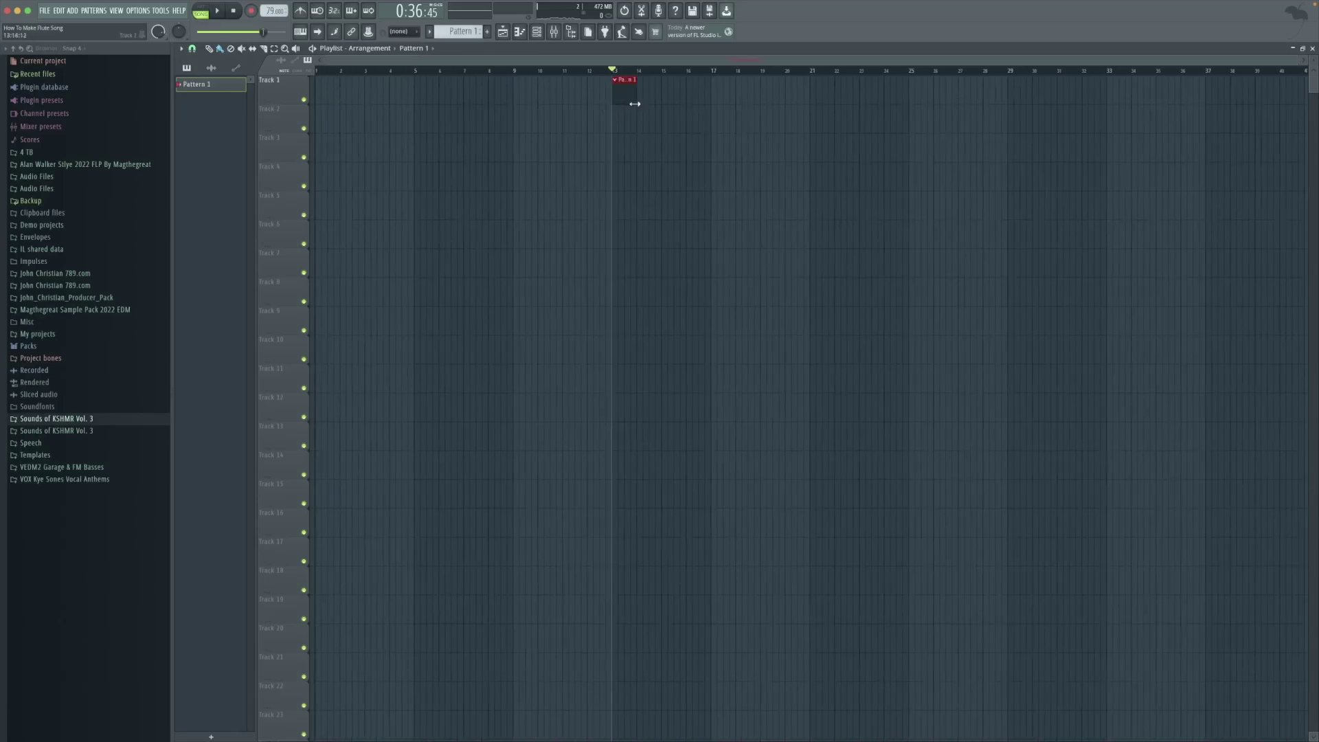
- Extend the Pattern 1 clip on Track 1 to four bars and add an FL Keys instrument channel
left_click_drag(635, 103, 709, 106)
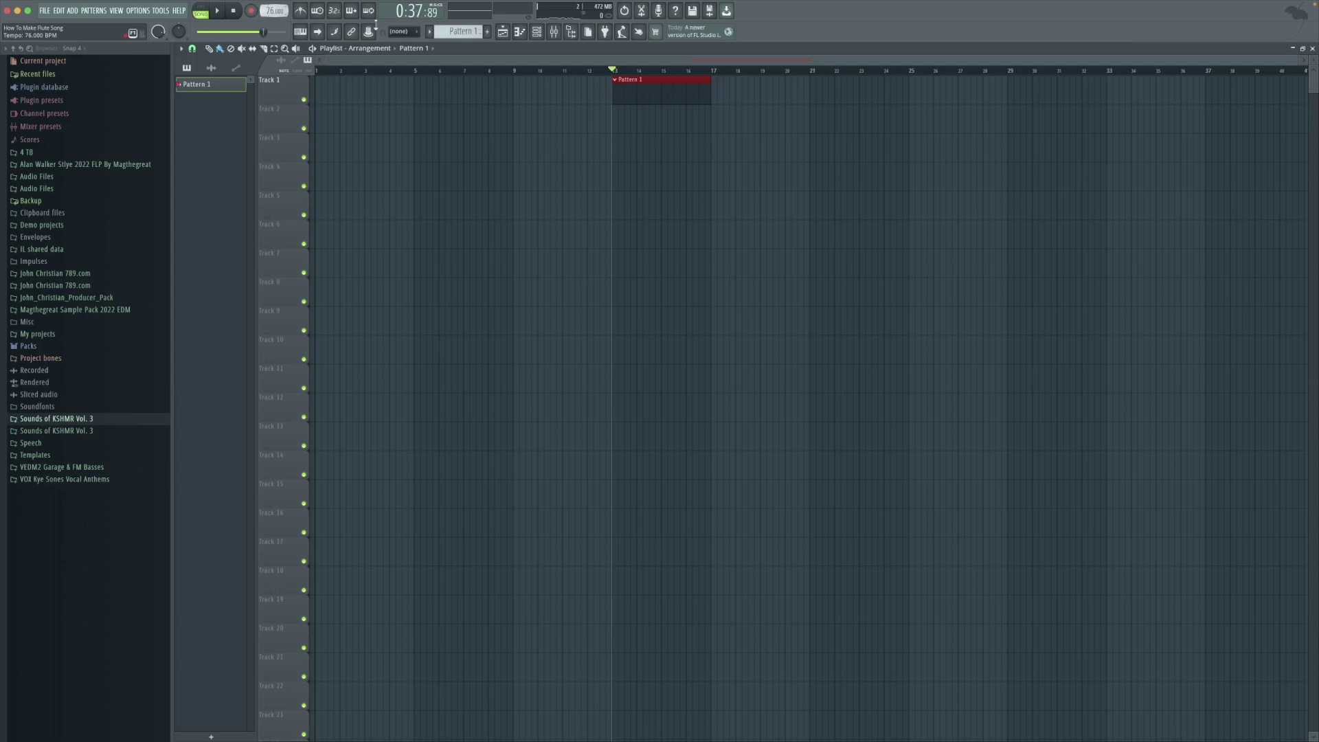
left_click(538, 34)
left_click(857, 96)
left_click(873, 110)
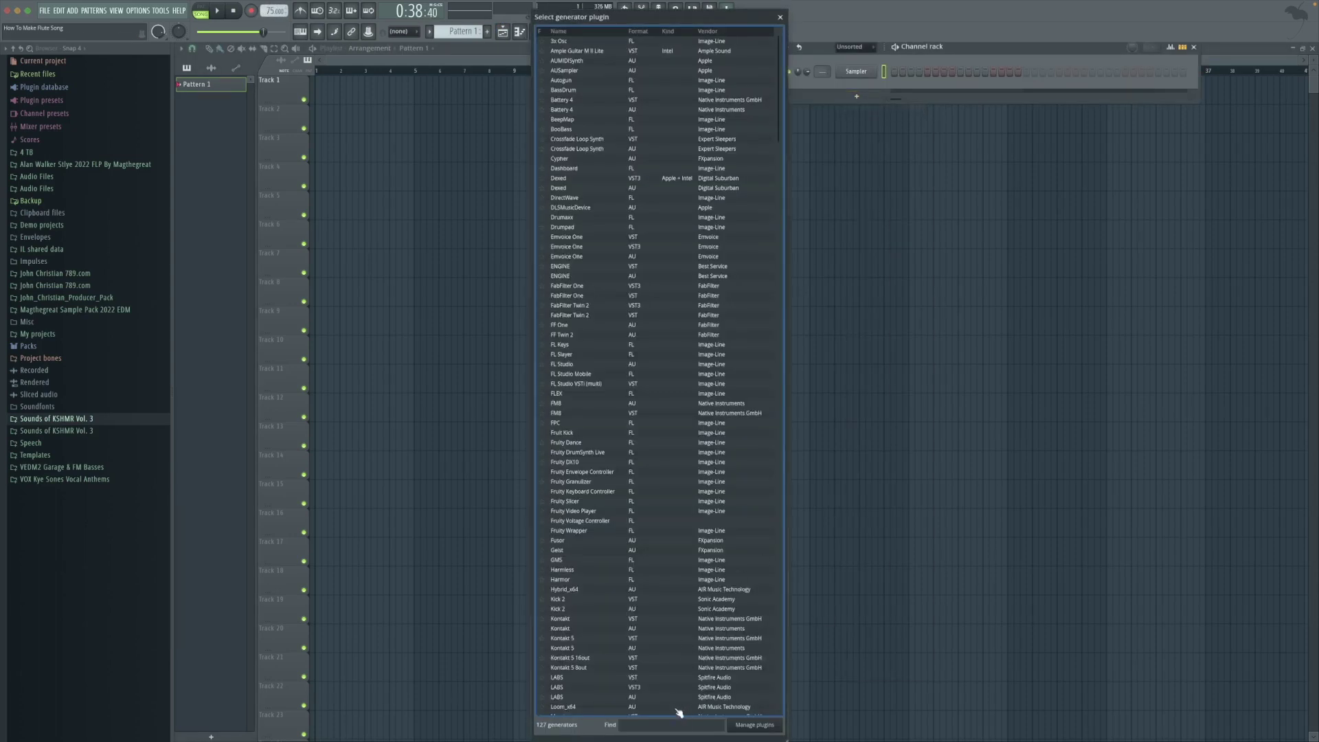
type("fl")
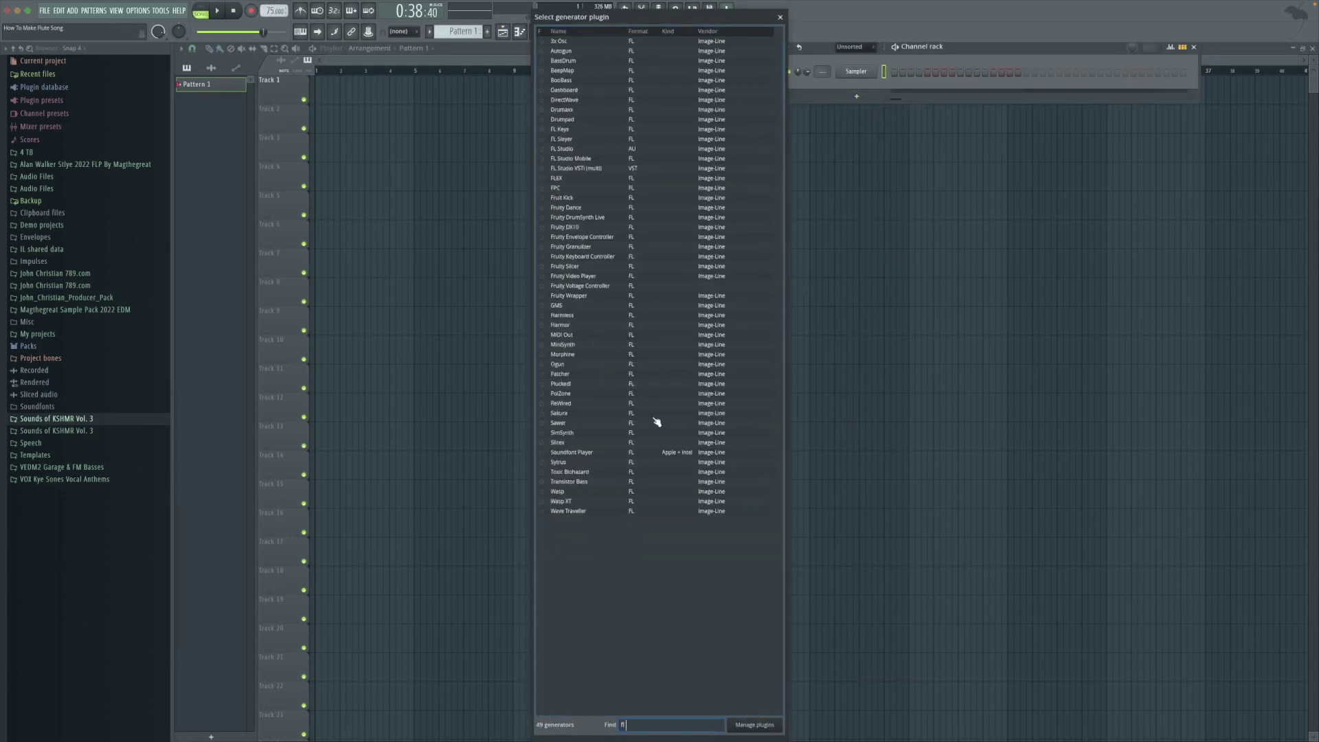
type(" keys")
double_click(567, 42)
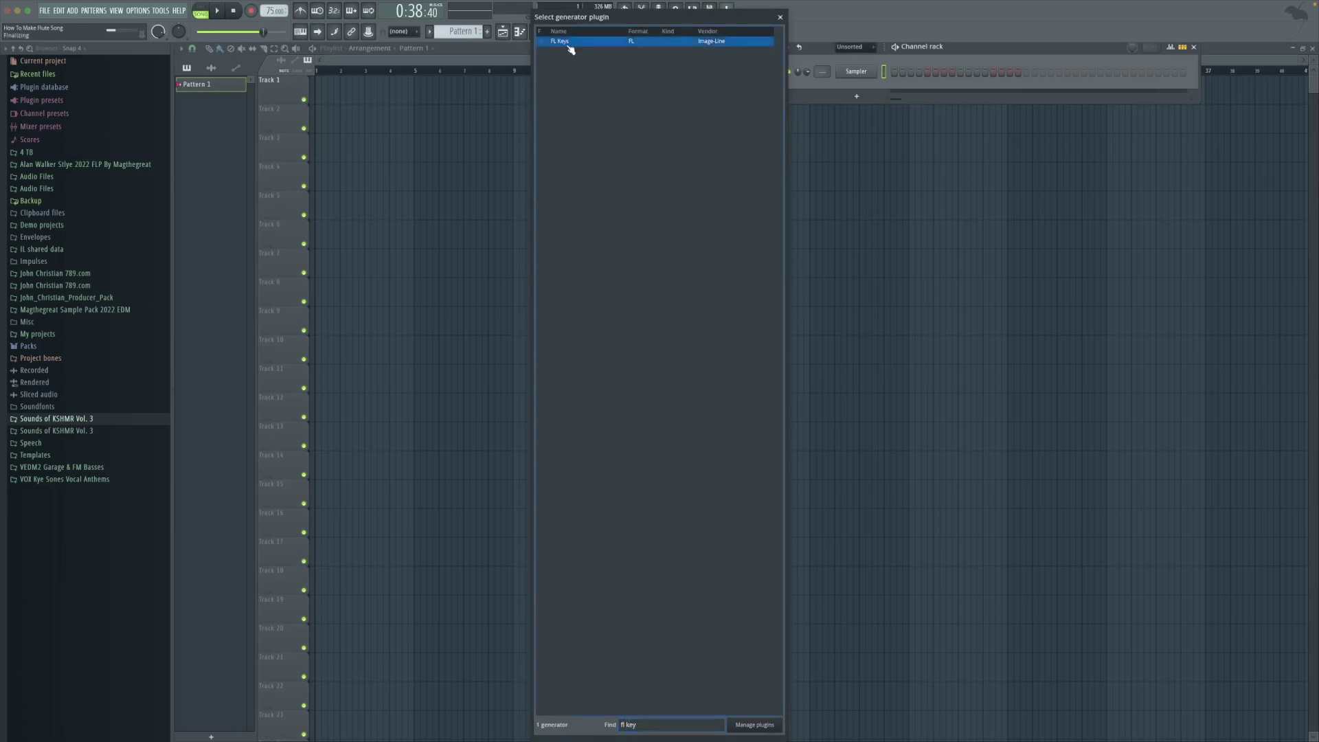
left_click(422, 71)
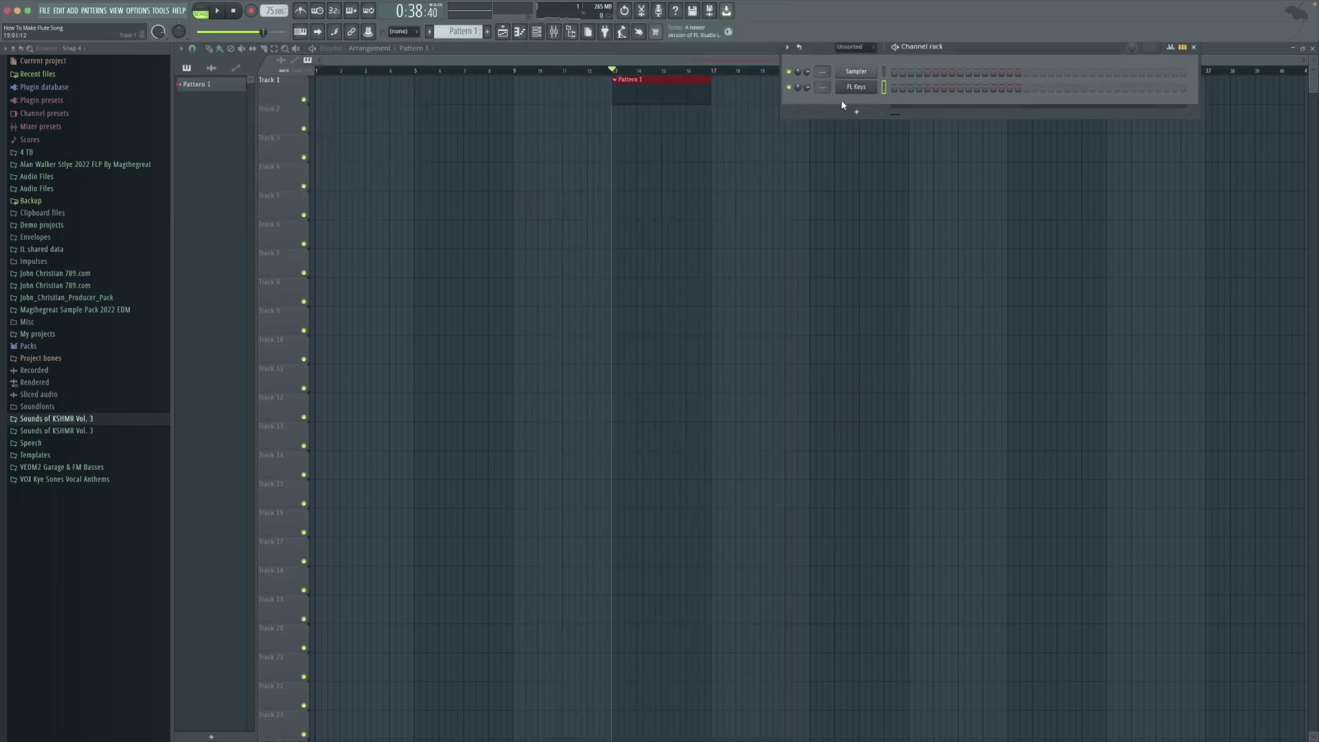
- Paste the four-bar chord progression into the FL Keys piano roll and play it back
right_click(852, 87)
left_click(907, 96)
key("ctrl+v")
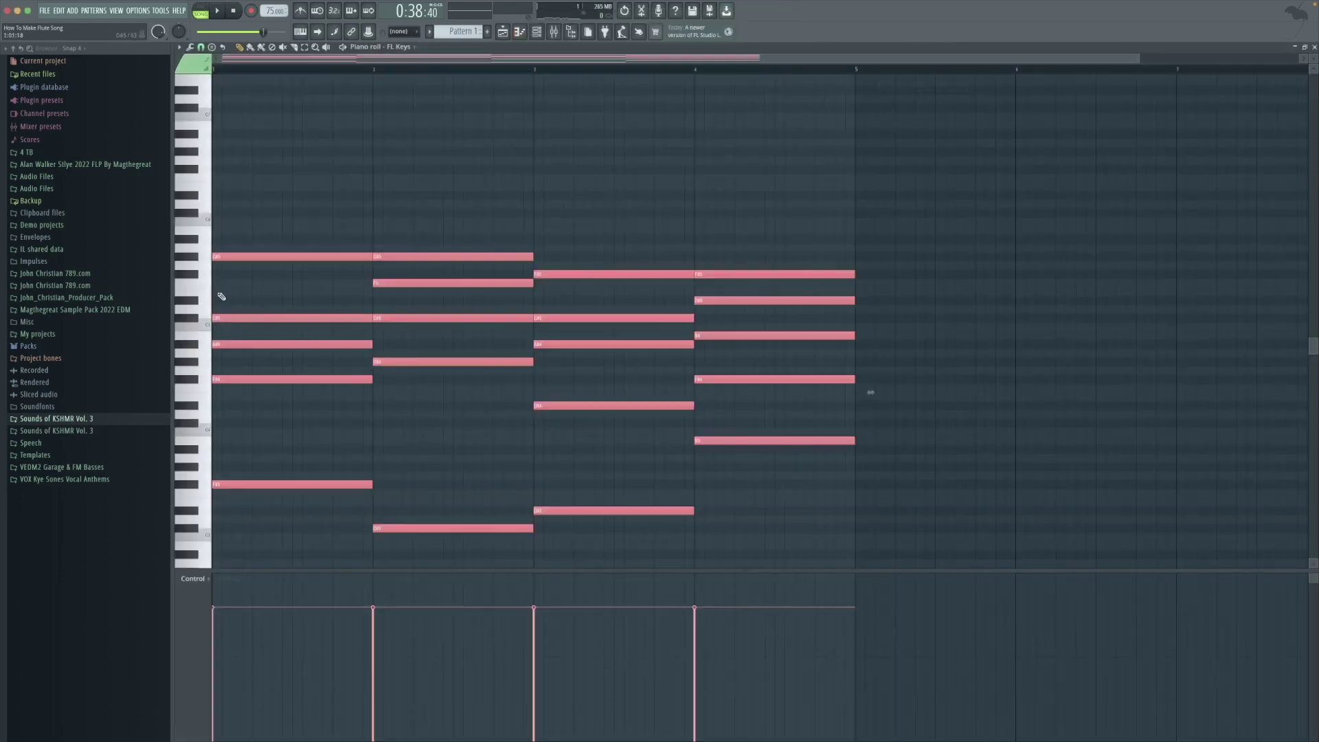
key("space")
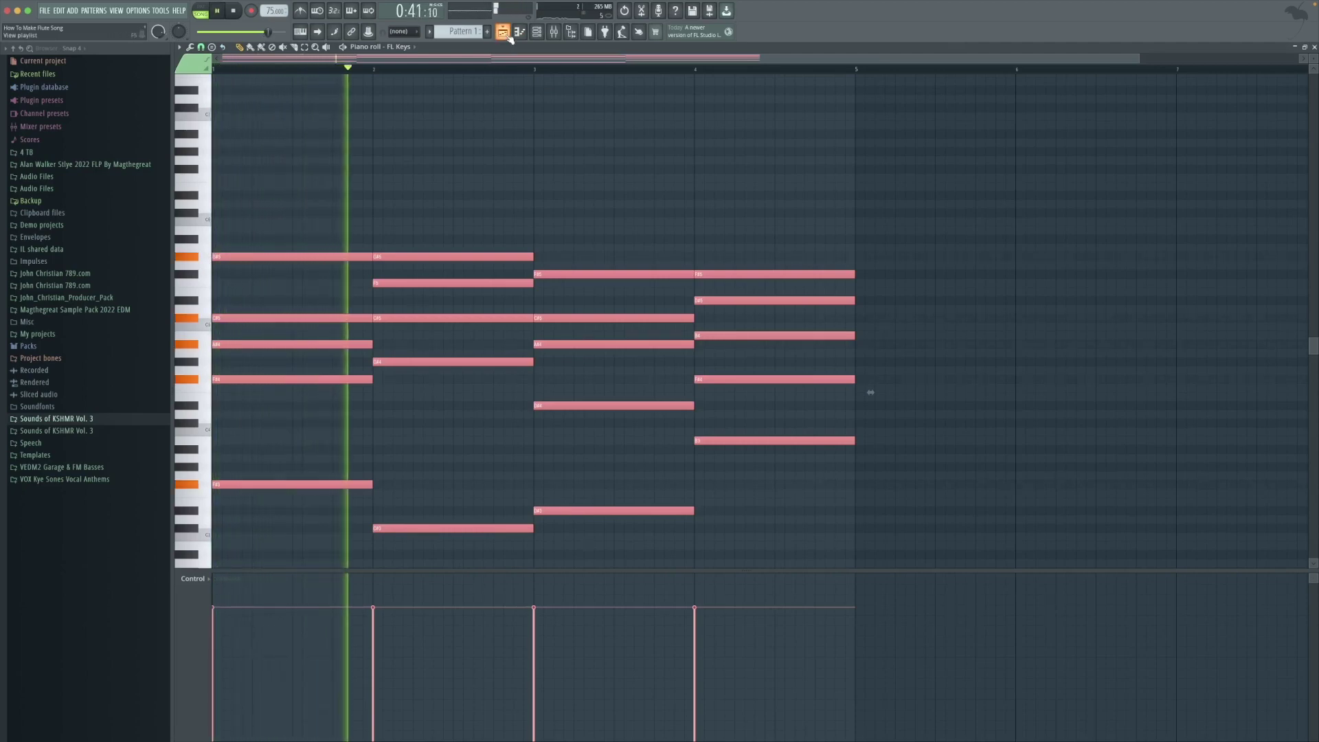
scroll(715, 394, "down", 2)
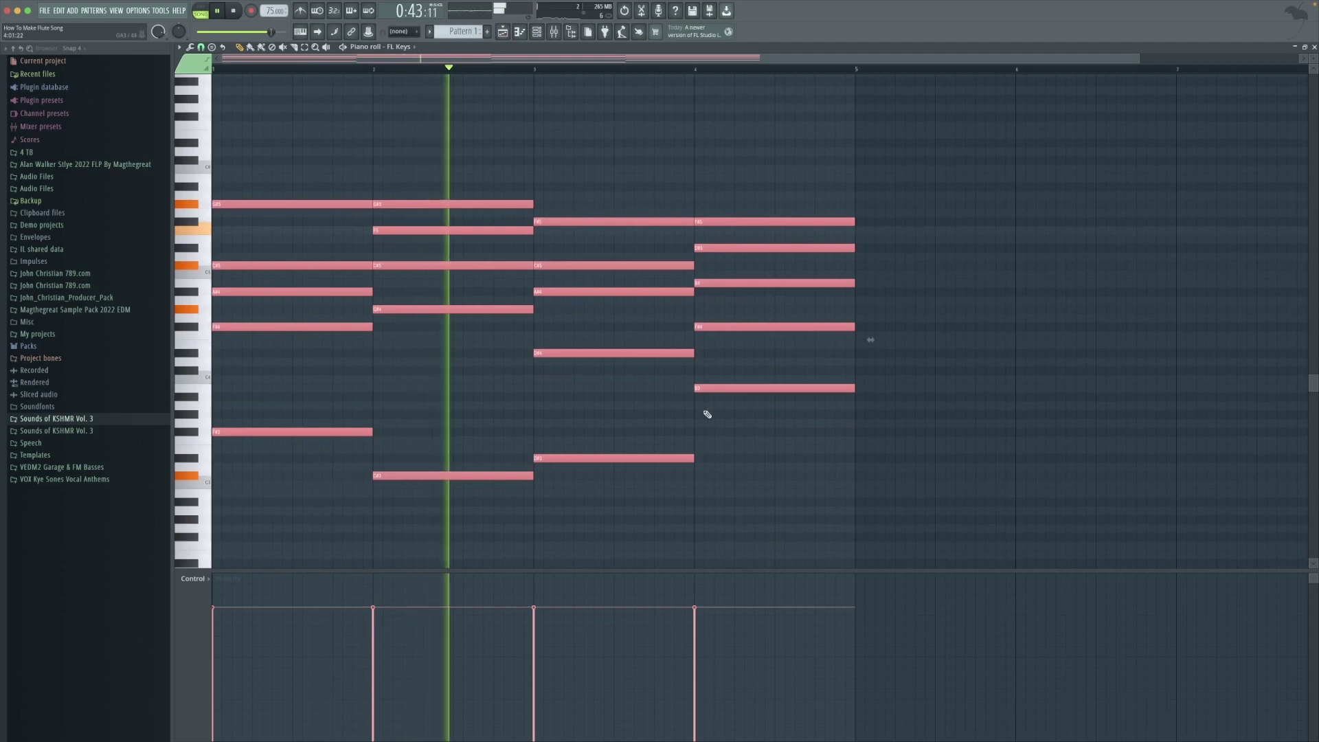
key("ctrl+d")
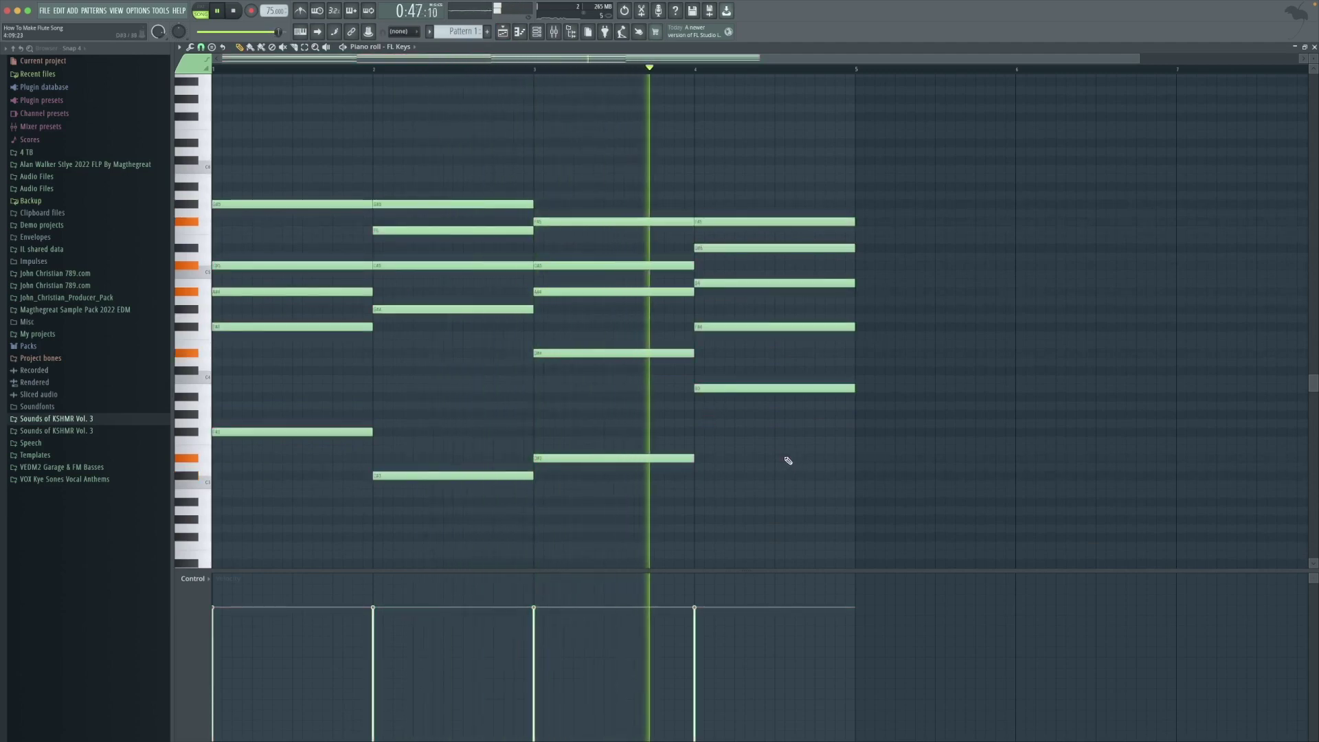
left_click(508, 36)
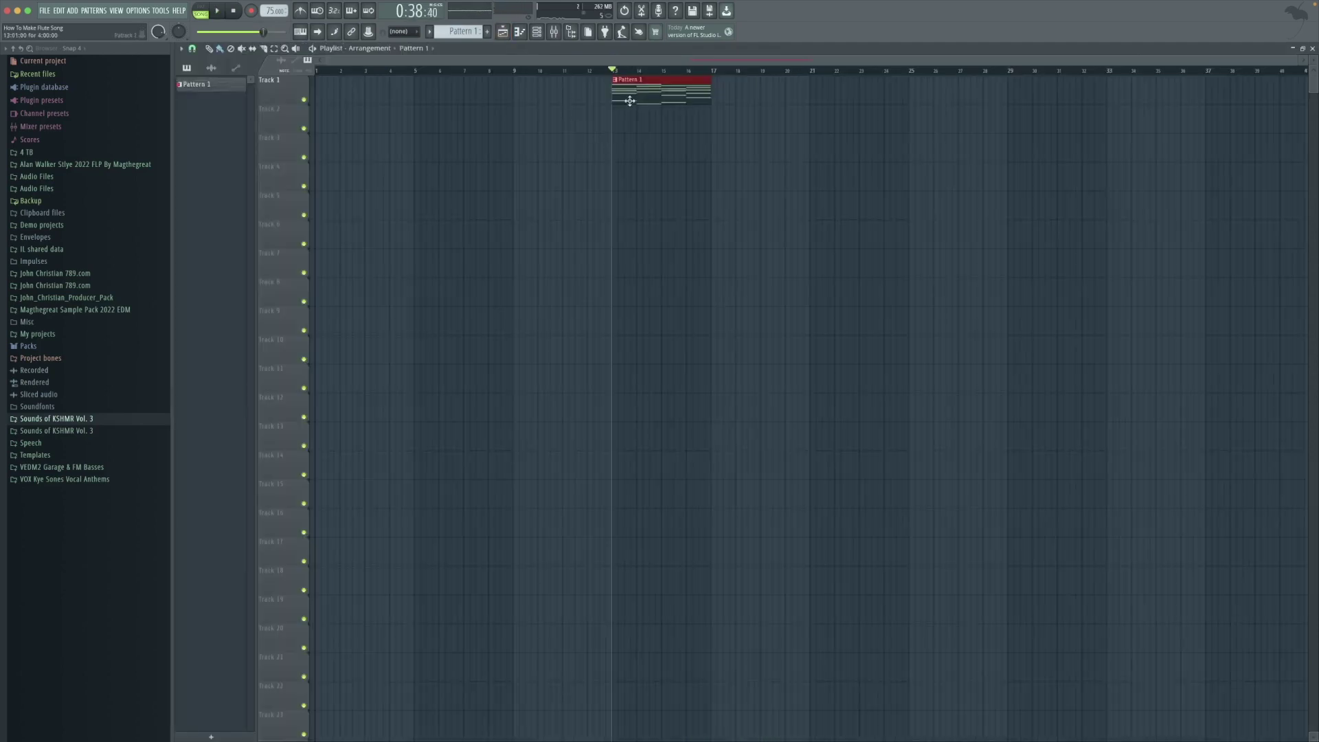
- Rename the chord pattern on Track 1 as PIANO
left_click(616, 80)
left_click(659, 136)
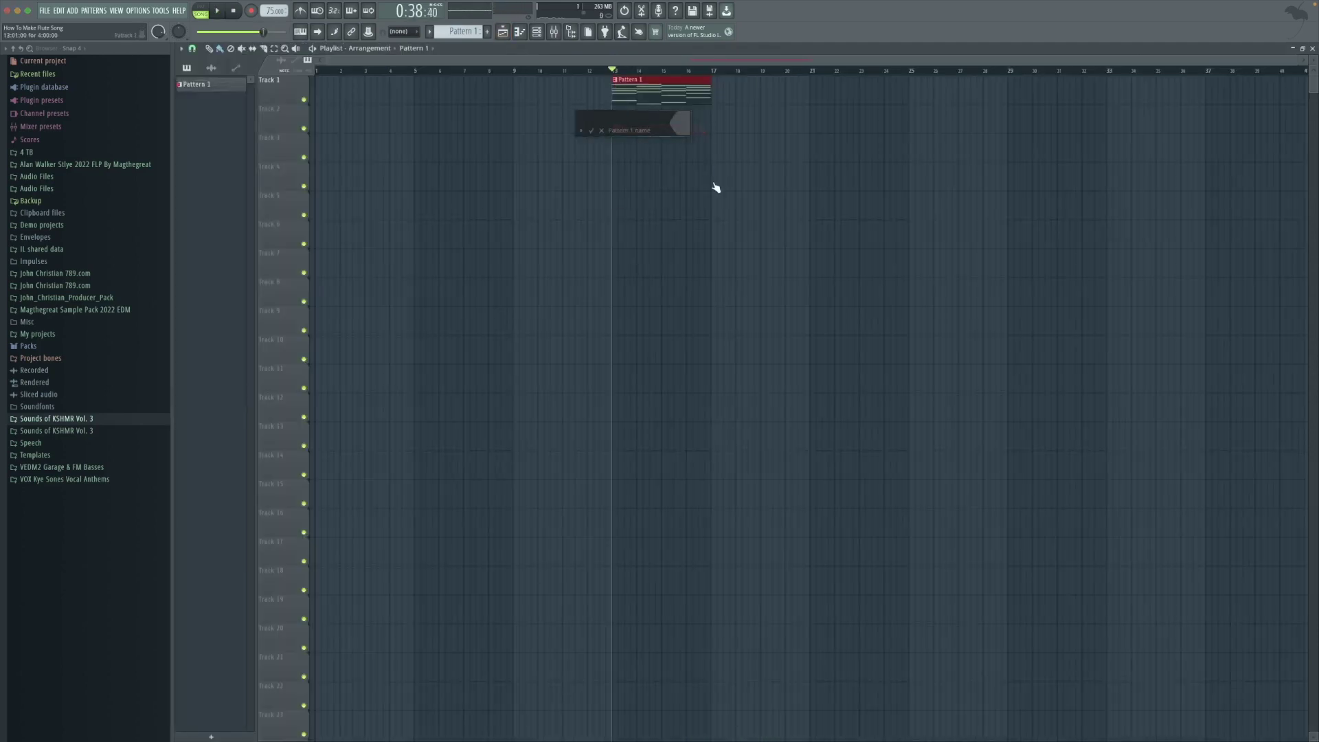
type("PIANO")
key("Return")
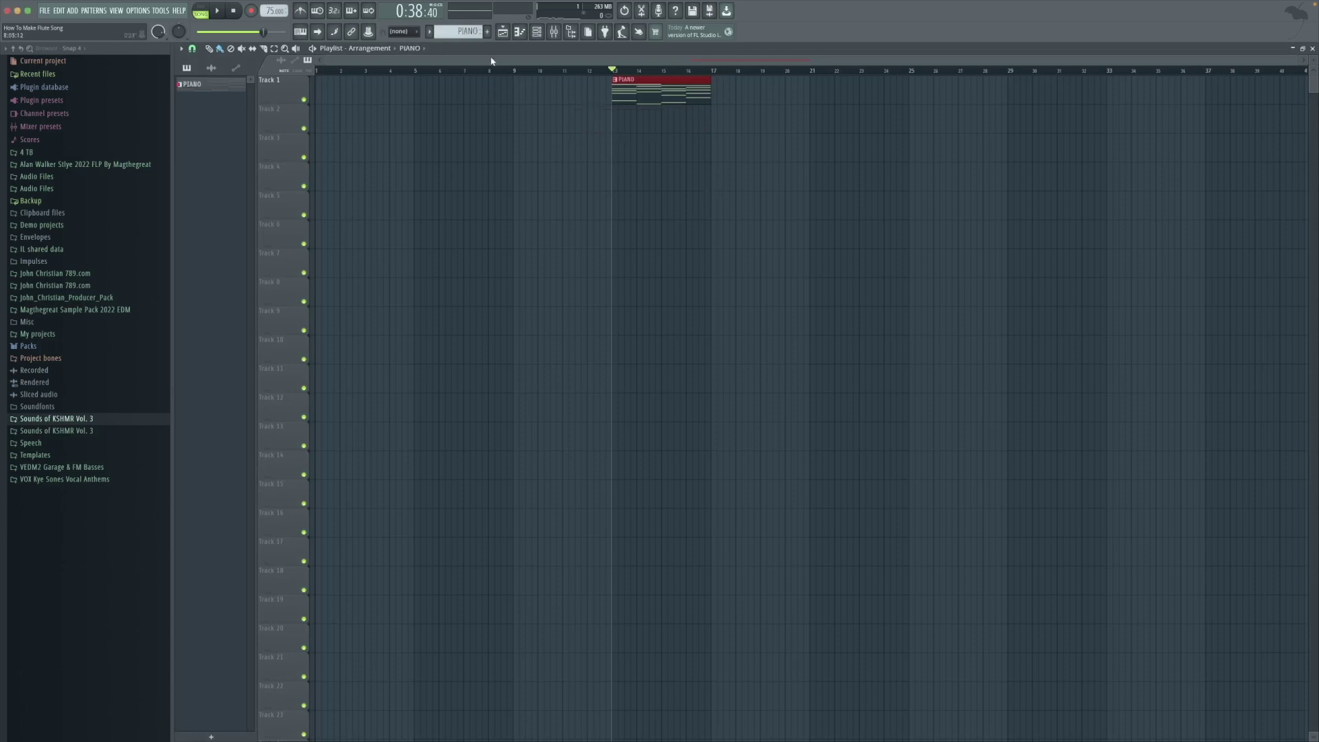
- Add a new pattern as a four-bar clip on Track 2 directly below the PIANO clip and name it GUIAR
left_click(488, 32)
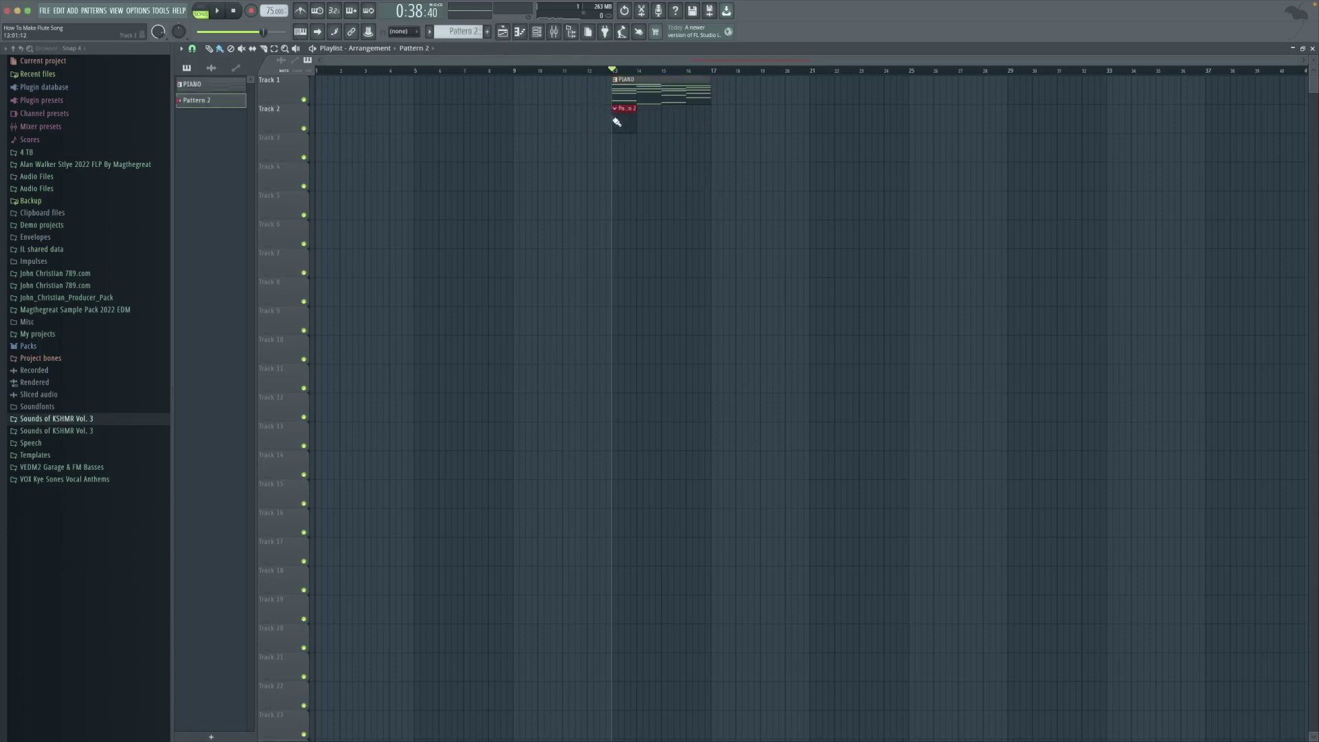
left_click_drag(636, 125, 731, 133)
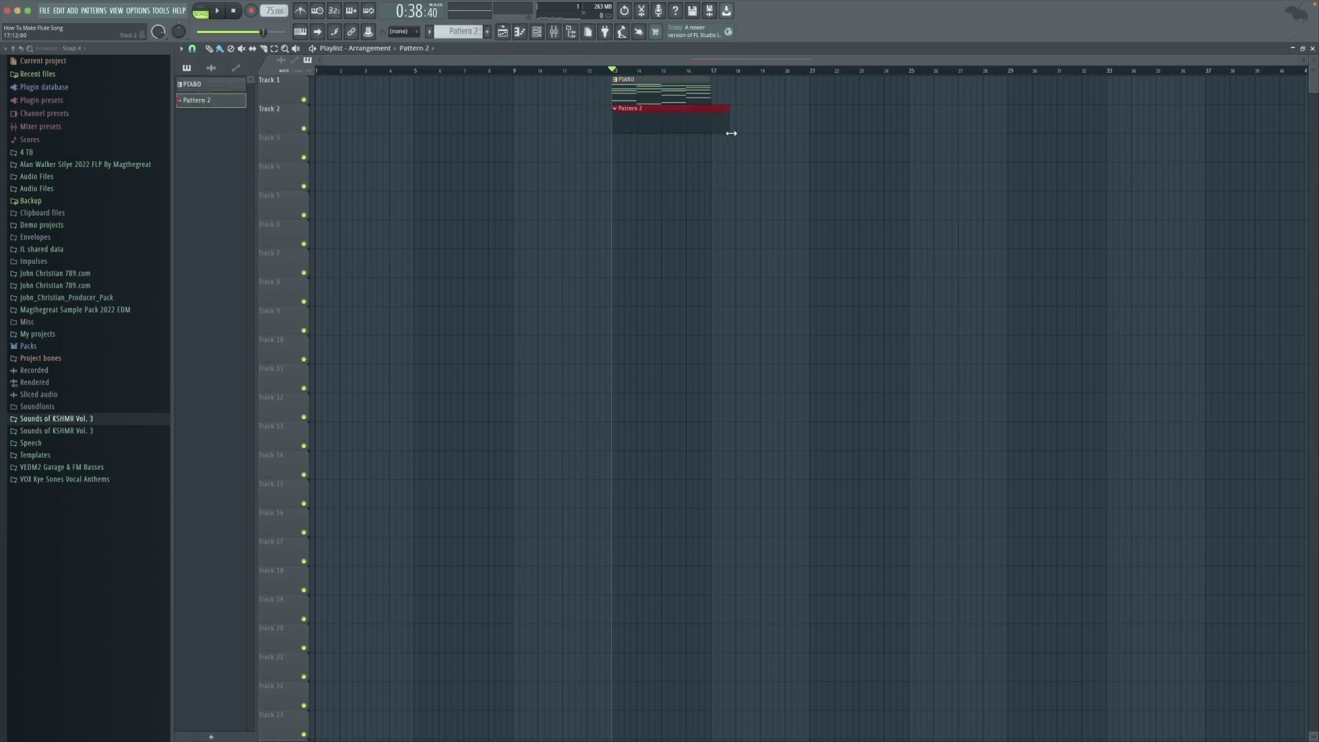
left_click(611, 110)
left_click(646, 157)
type("GUI")
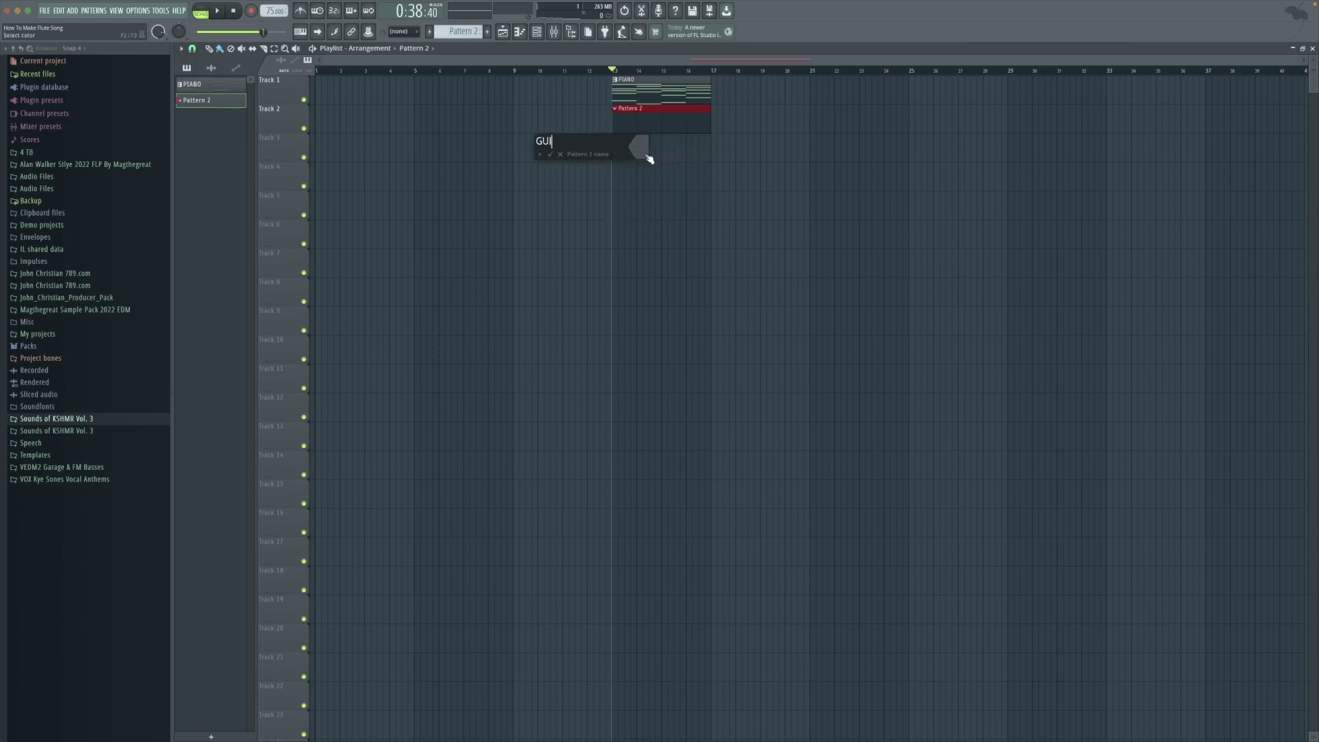
type("AR")
key("Return")
- Copy the lowest note of each of the four chords in the PIANO pattern
double_click(643, 91)
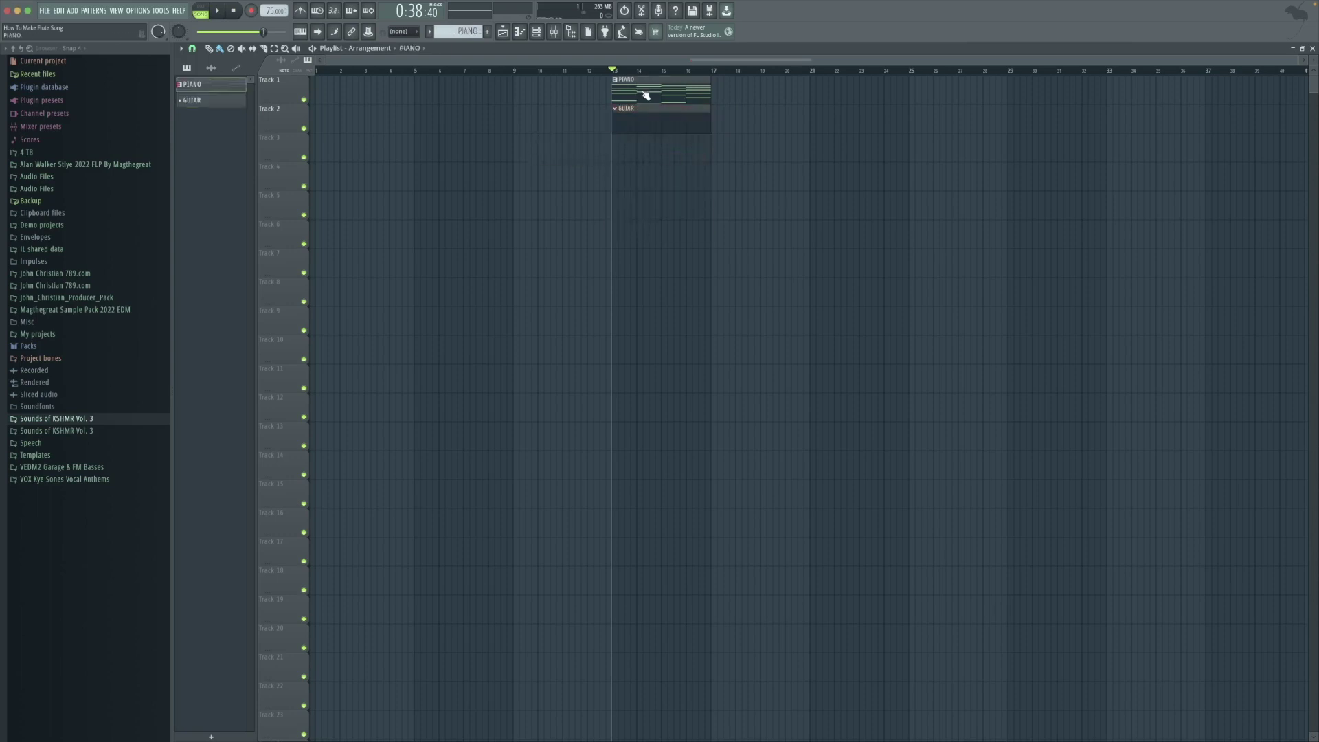
left_click_drag(888, 496, 254, 385)
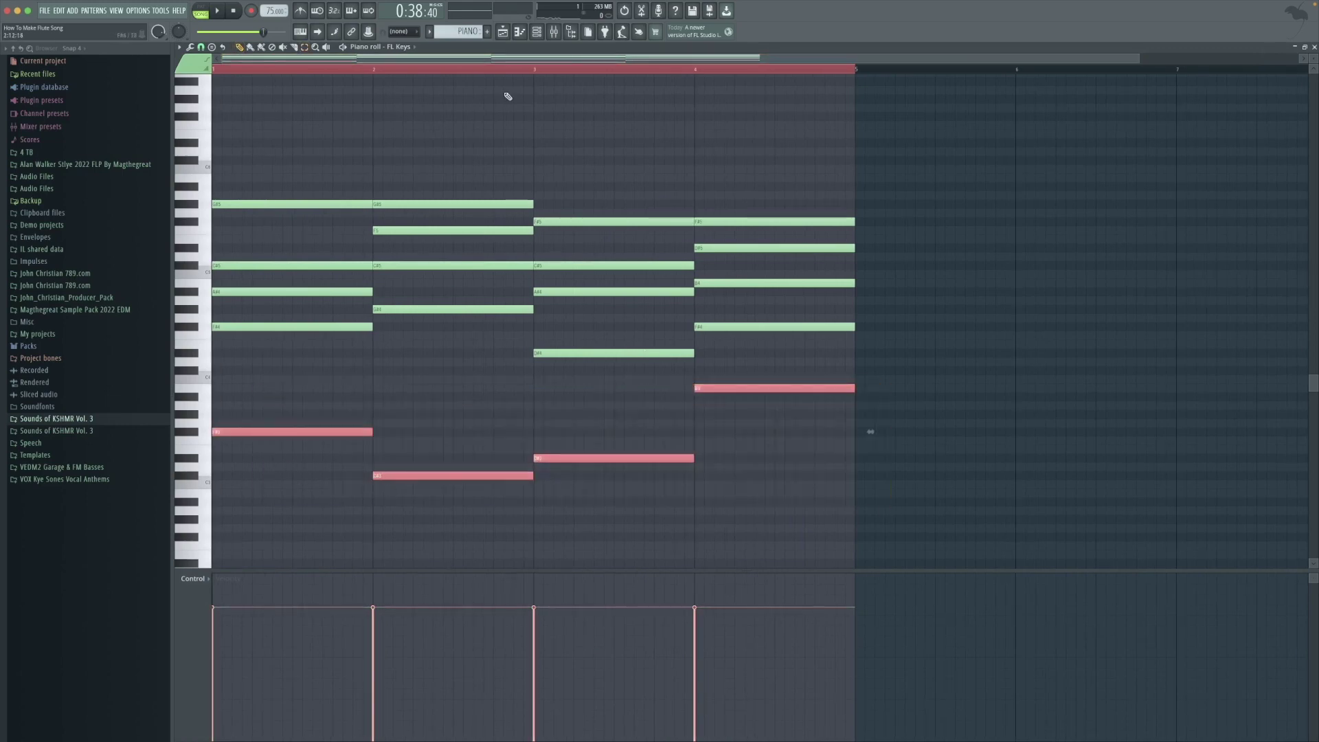
left_click(505, 33)
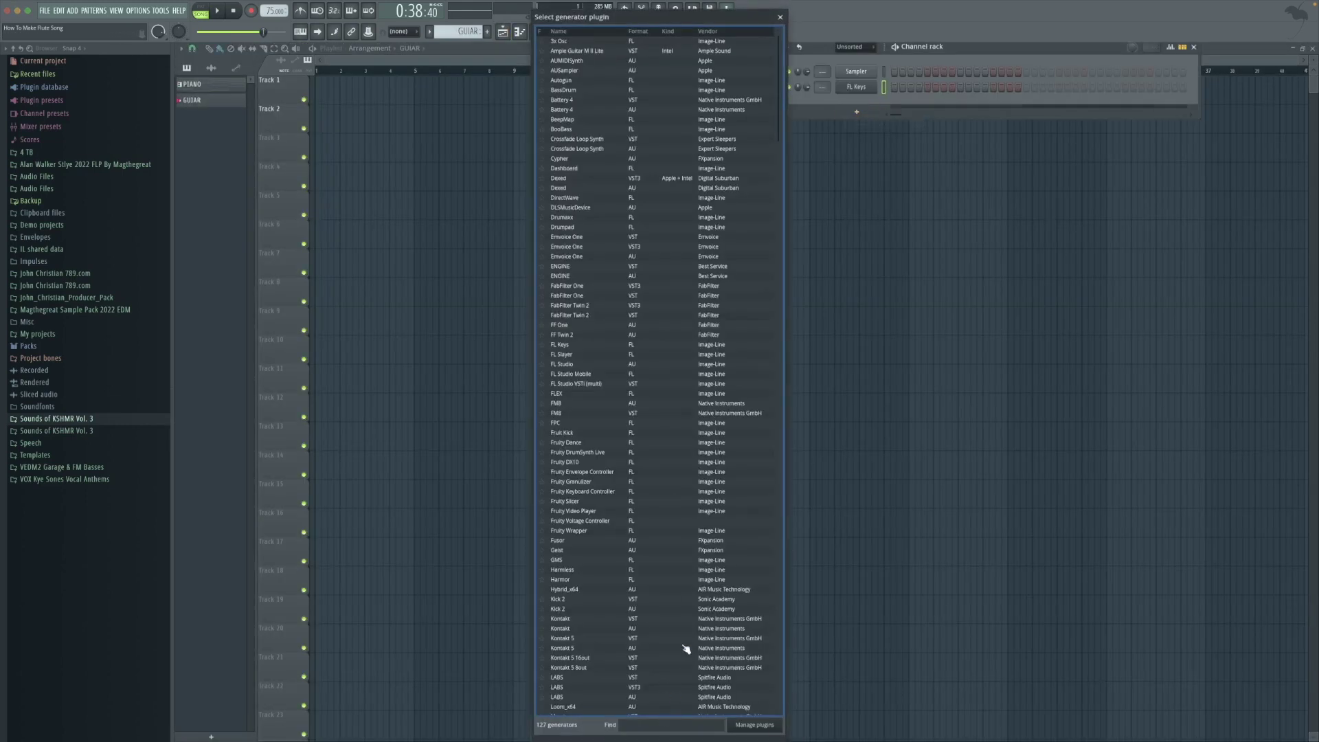
- Add an Ample Guitar M II Lite channel to the GUIAR pattern and audition a few of its notes
type("gui")
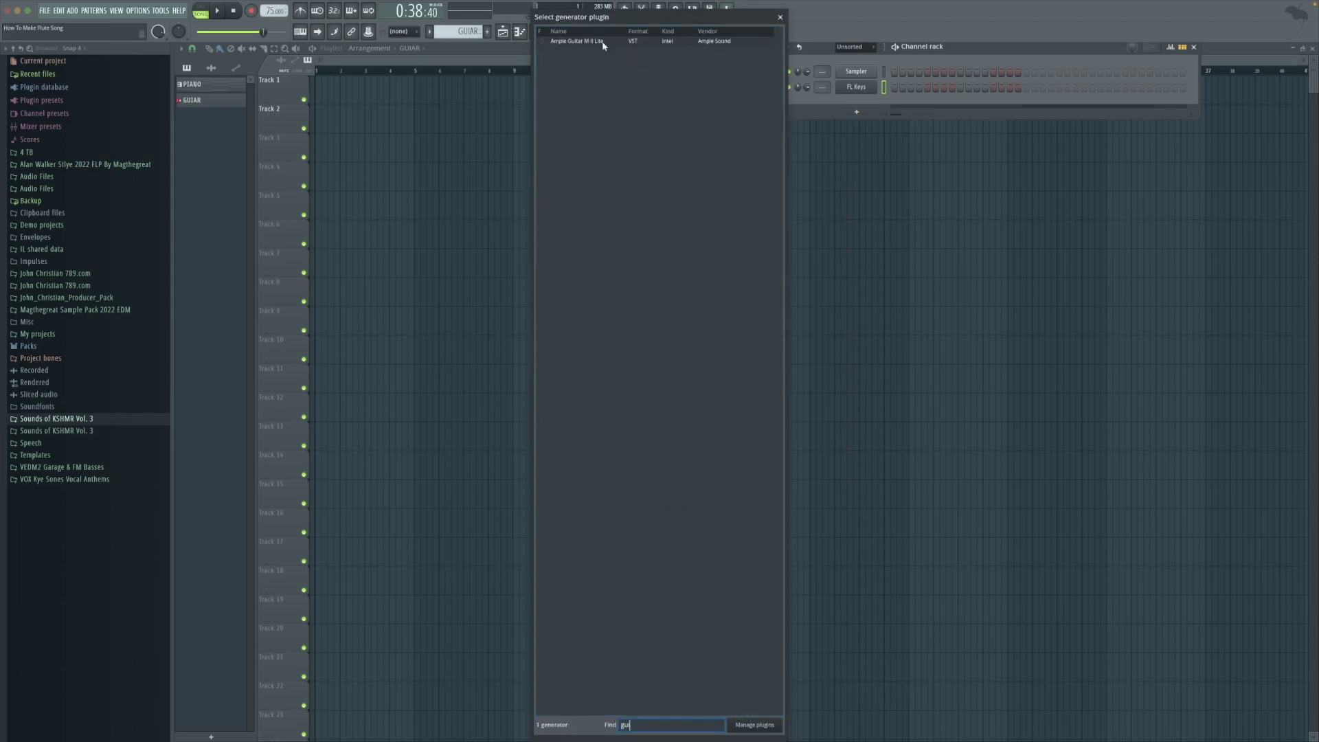
double_click(578, 41)
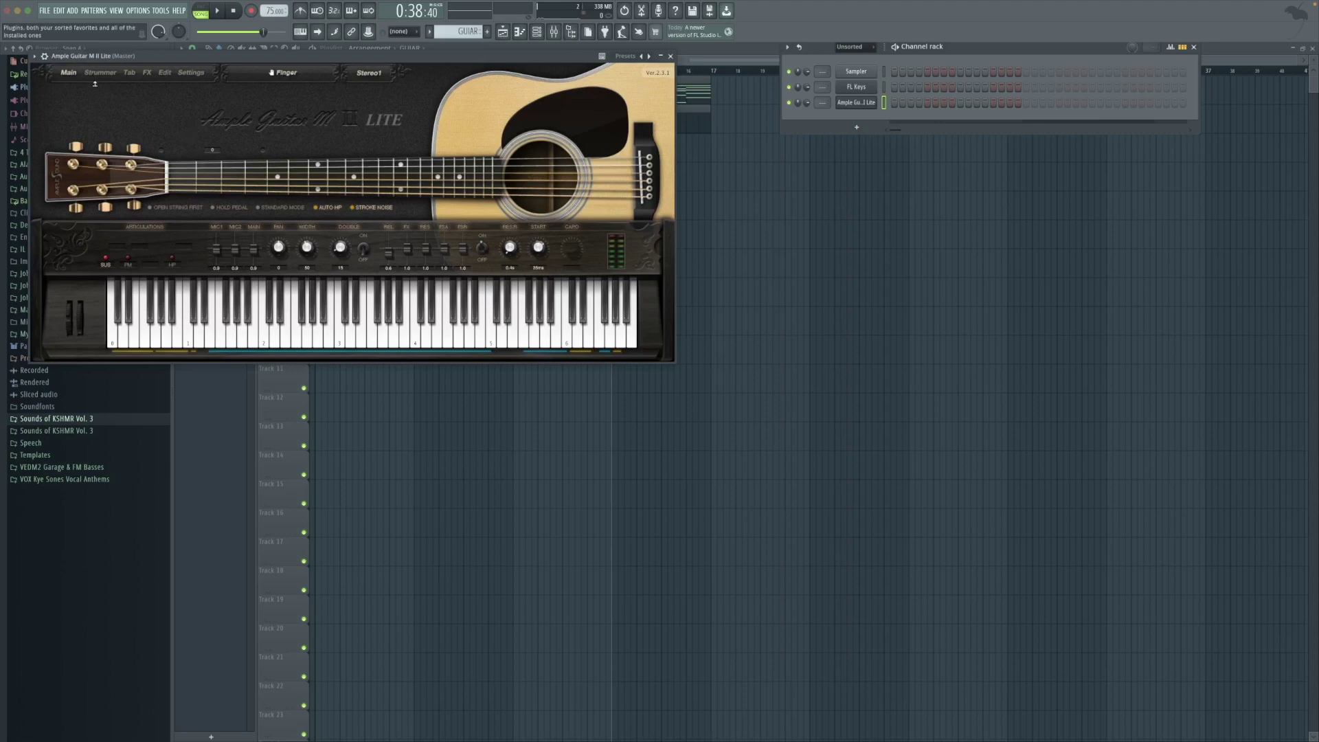
left_click(336, 345)
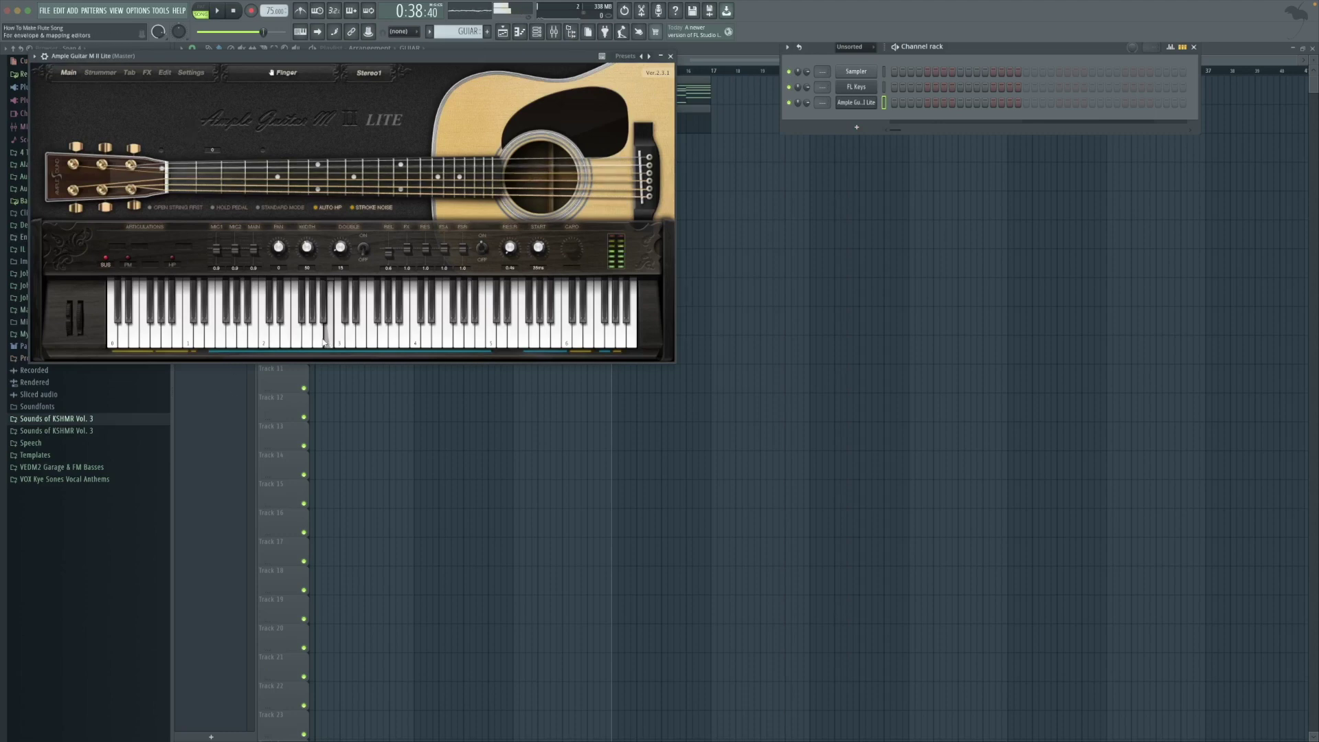
left_click(296, 343)
left_click(281, 344)
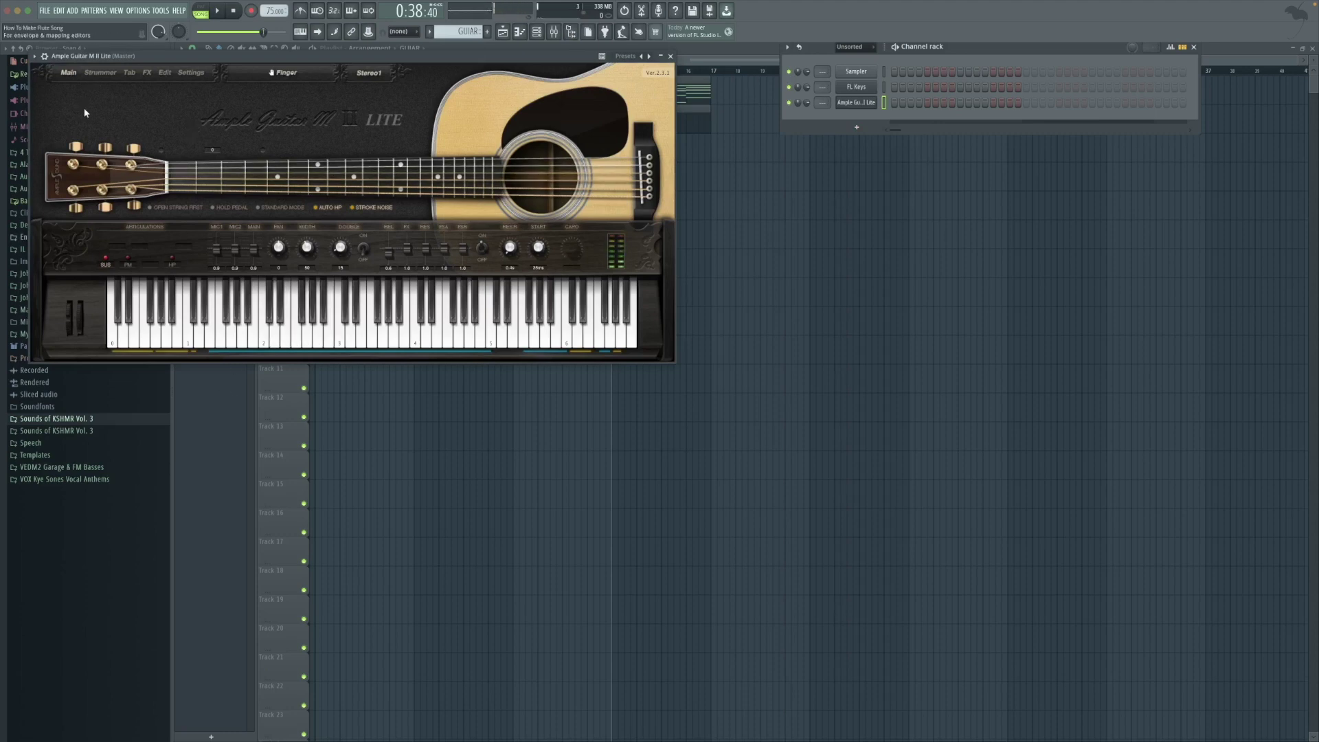
- Turn on the guitar's strummer and set its chord key to F#
left_click(100, 73)
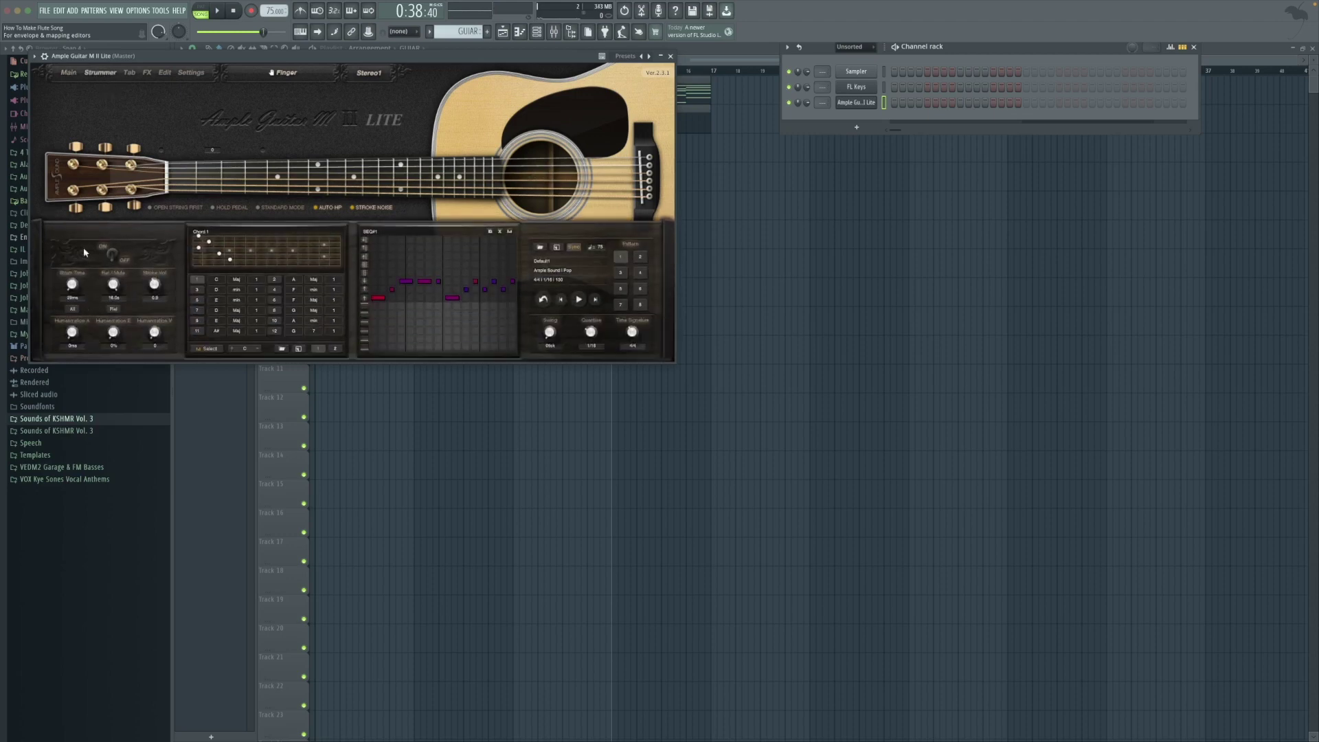
left_click(256, 349)
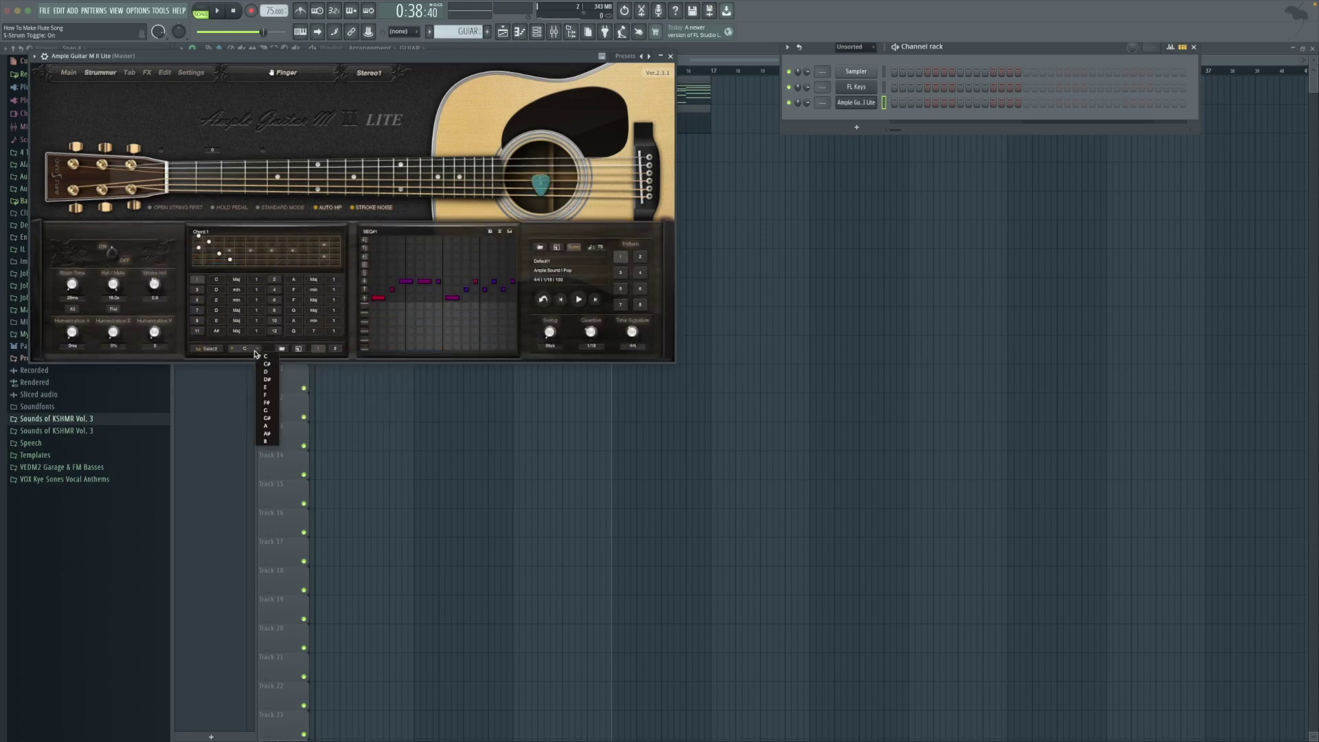
left_click(267, 403)
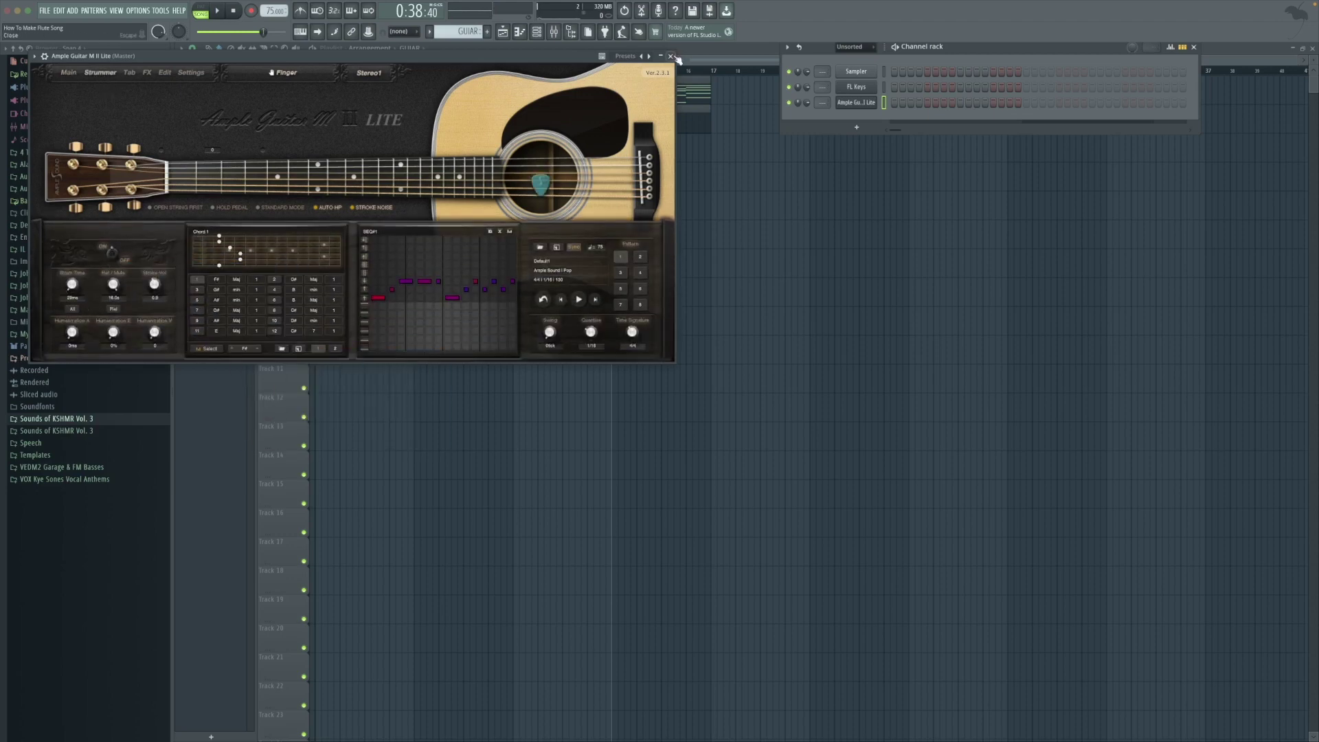
left_click(672, 56)
- Paste the copied bass notes into the guitar's piano roll and move them up two octaves
right_click(873, 103)
left_click(900, 103)
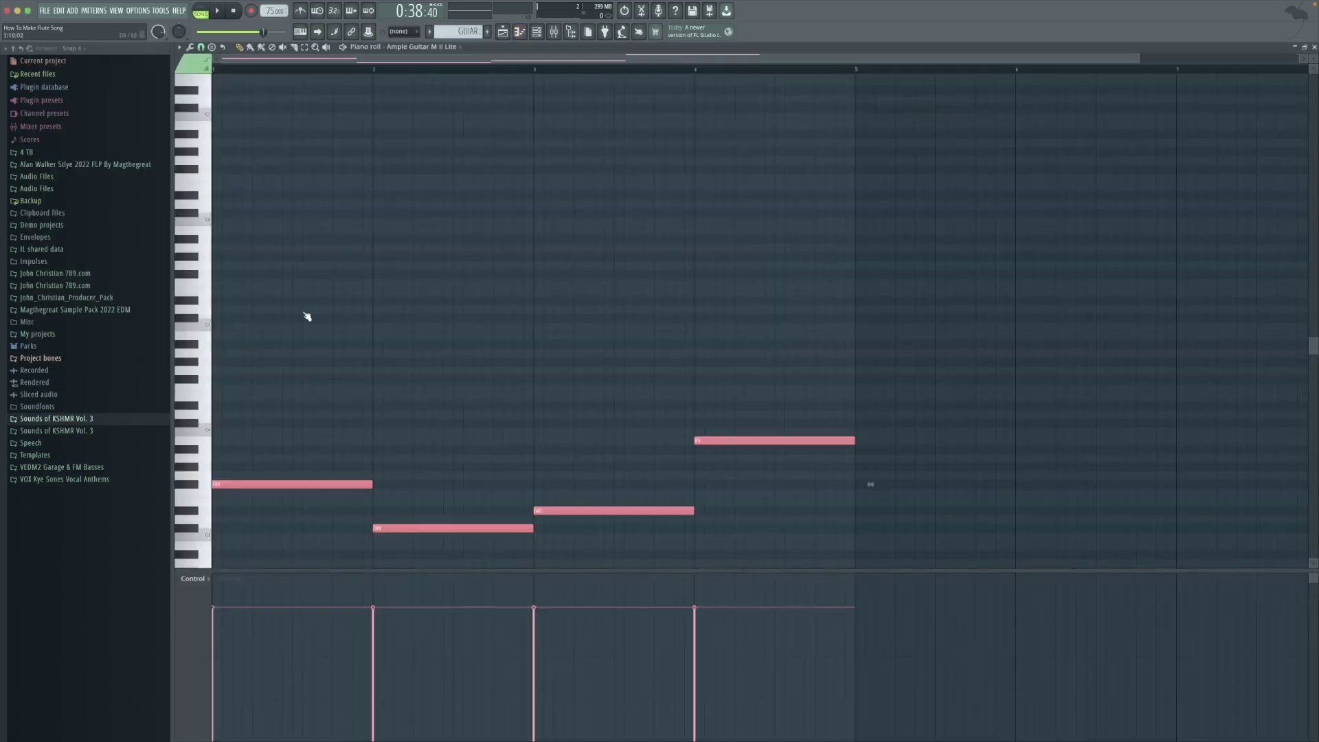
left_click_drag(243, 483, 224, 270)
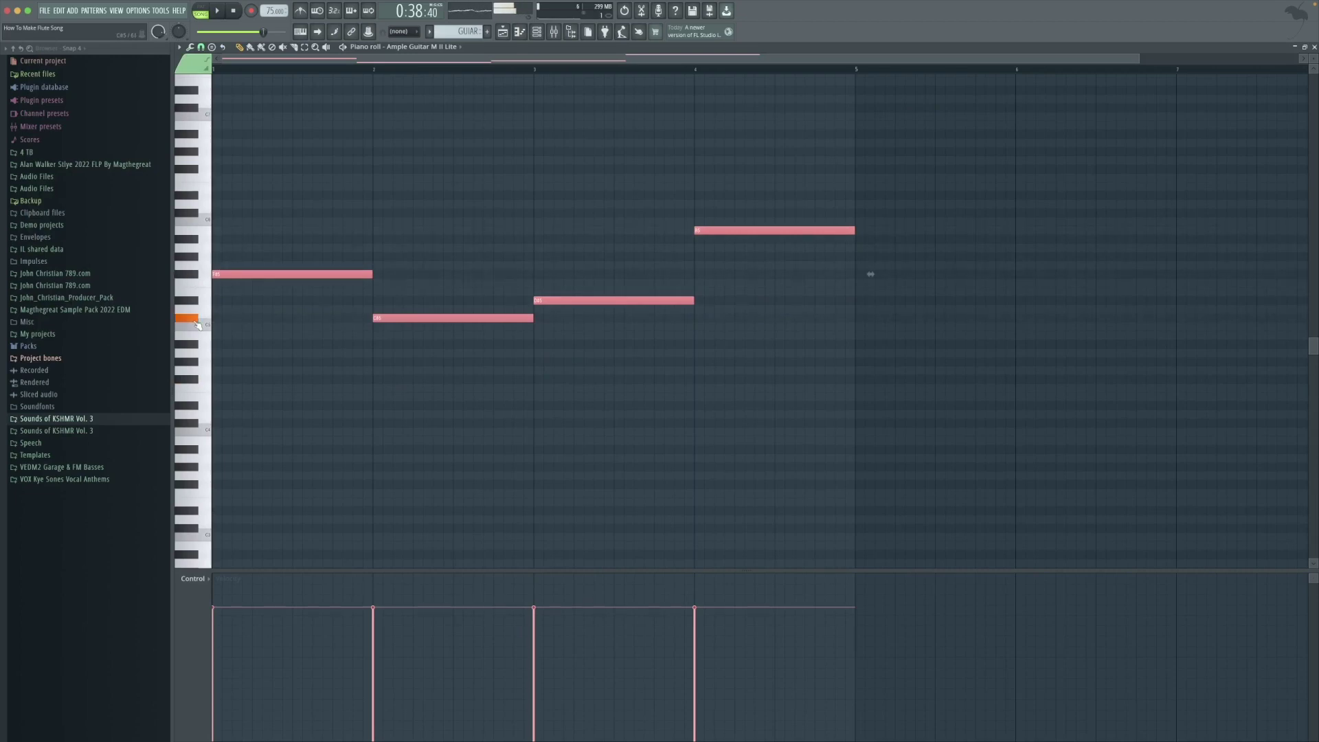
- Play the piano and guitar clips together from bar 13 and listen to the arrangement
key("space")
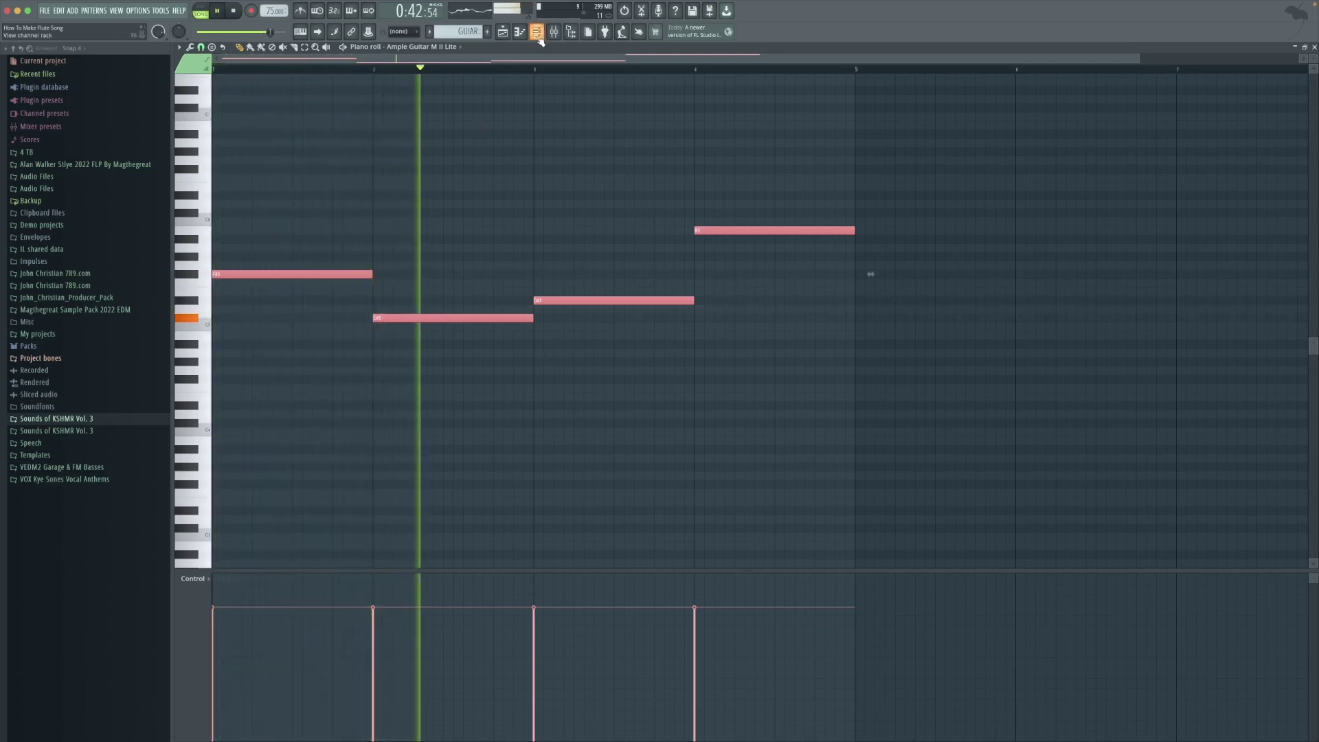
left_click(502, 31)
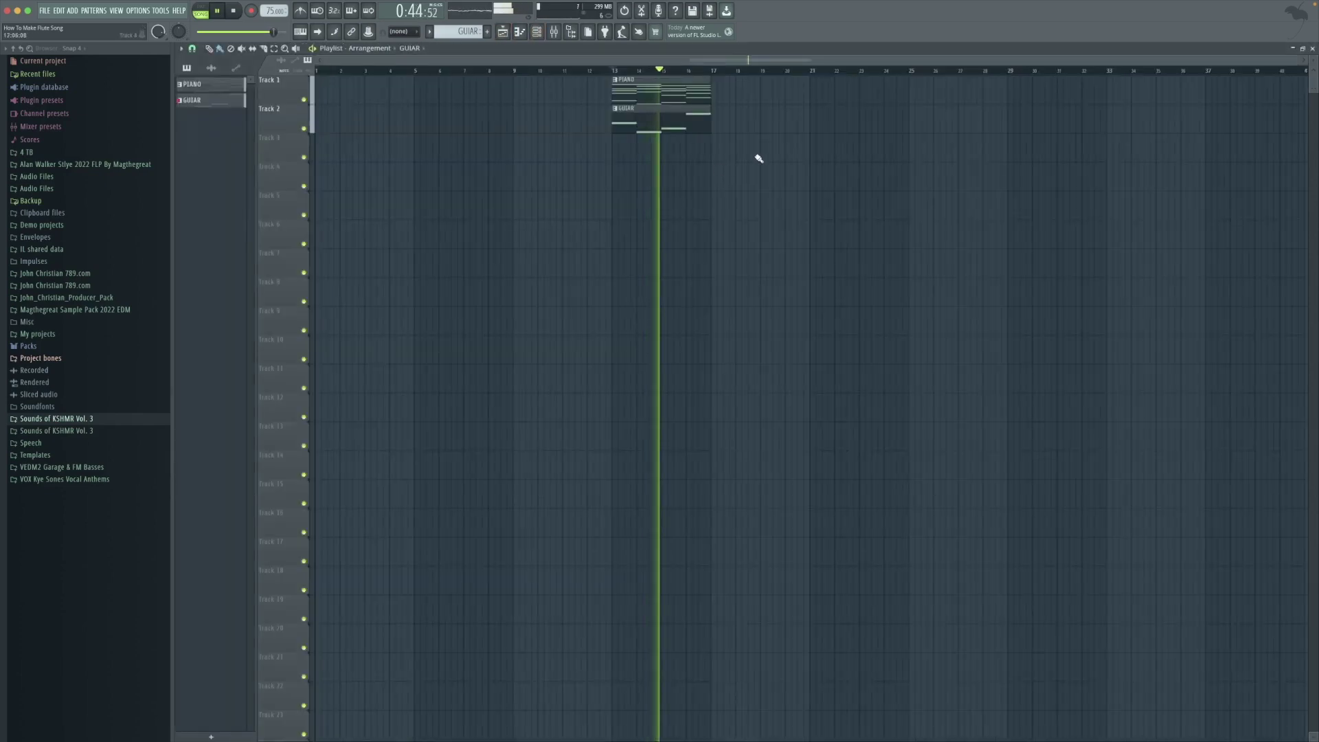
left_click_drag(1298, 60, 981, 40)
scroll(981, 40, "up", 2)
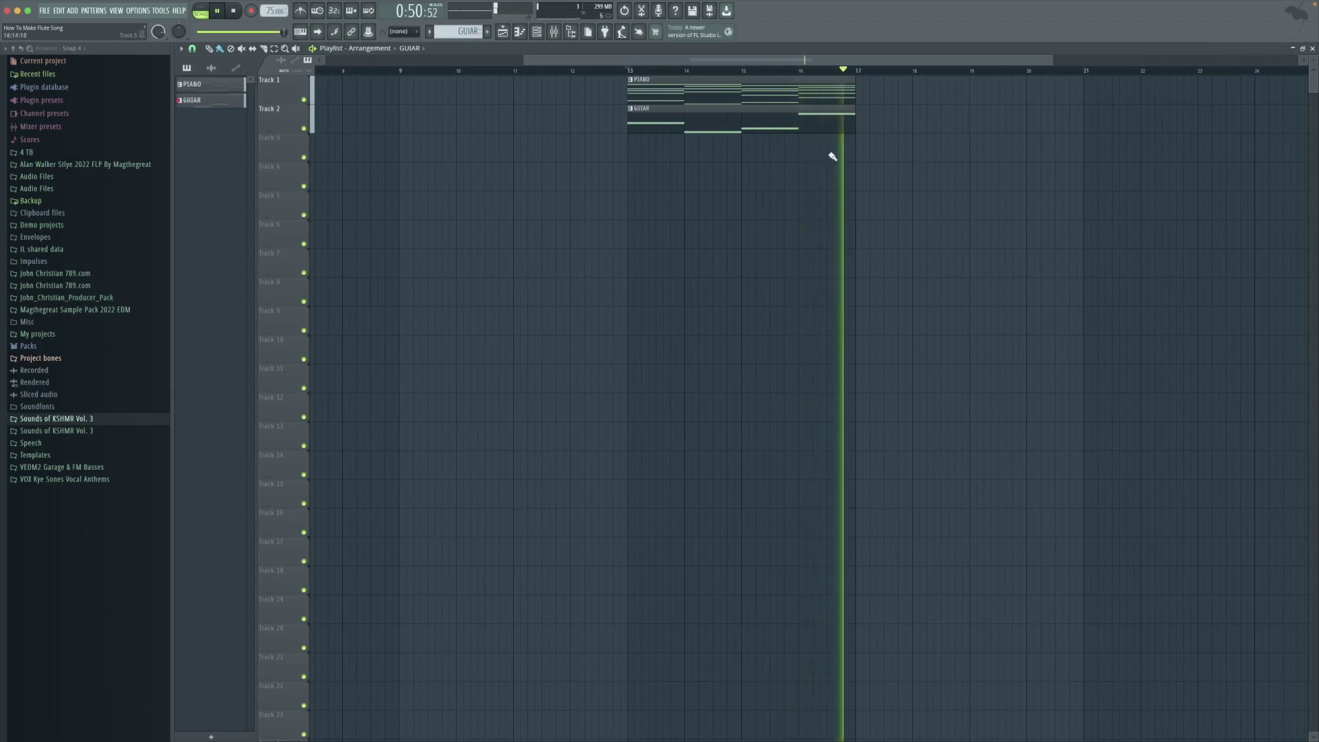
key("space")
- Duplicate the PIANO and GUIAR clips so that copies follow directly from bar 17
left_click_drag(942, 218, 667, 77)
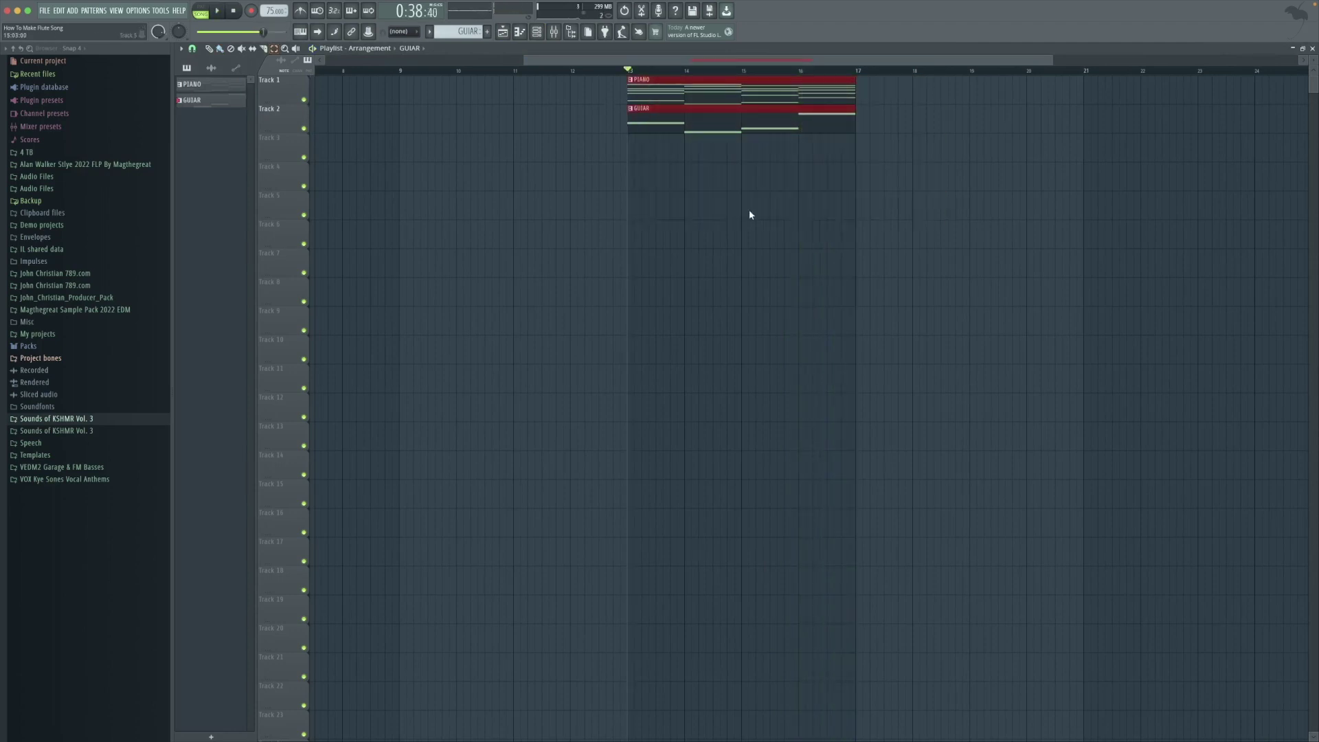
key("ctrl+b")
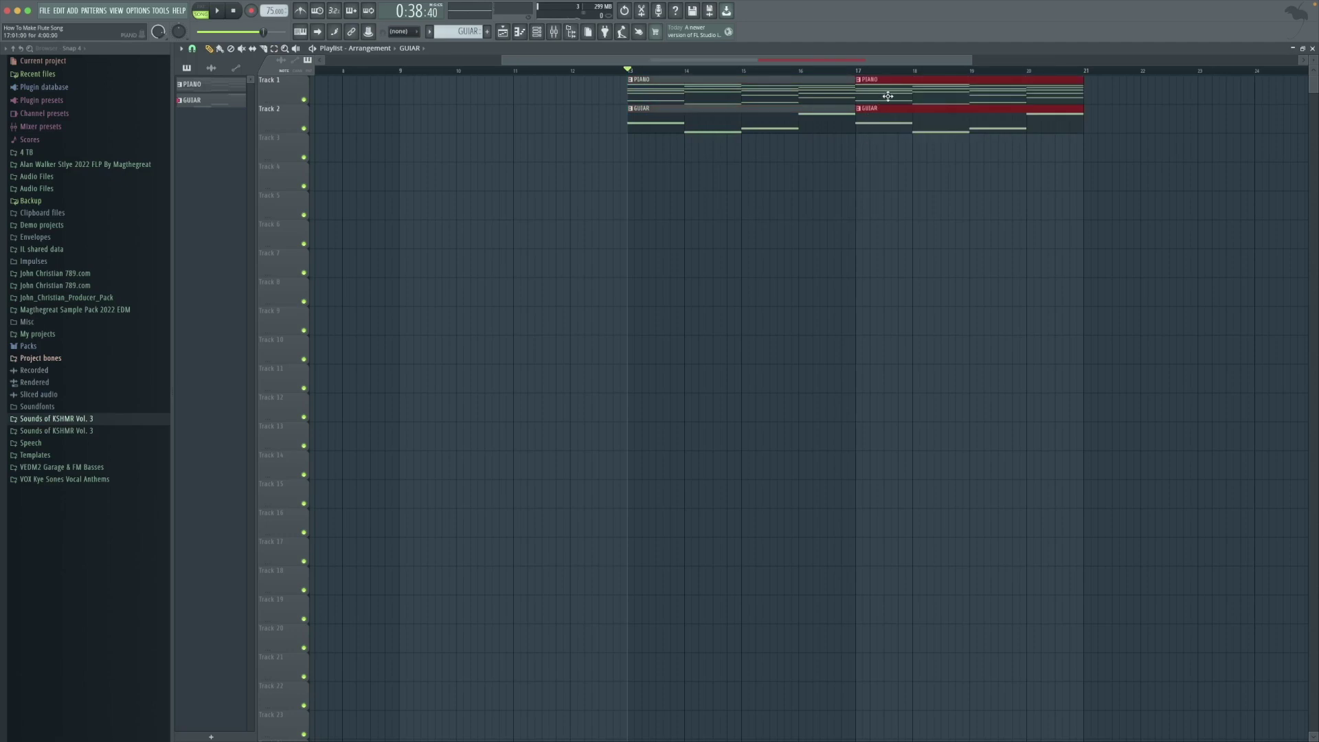
left_click_drag(888, 96, 900, 95)
left_click(619, 84)
- Add a third pattern as a four-bar clip on Track 3 below the first GUIAR clip and open its channel rack
left_click(489, 30)
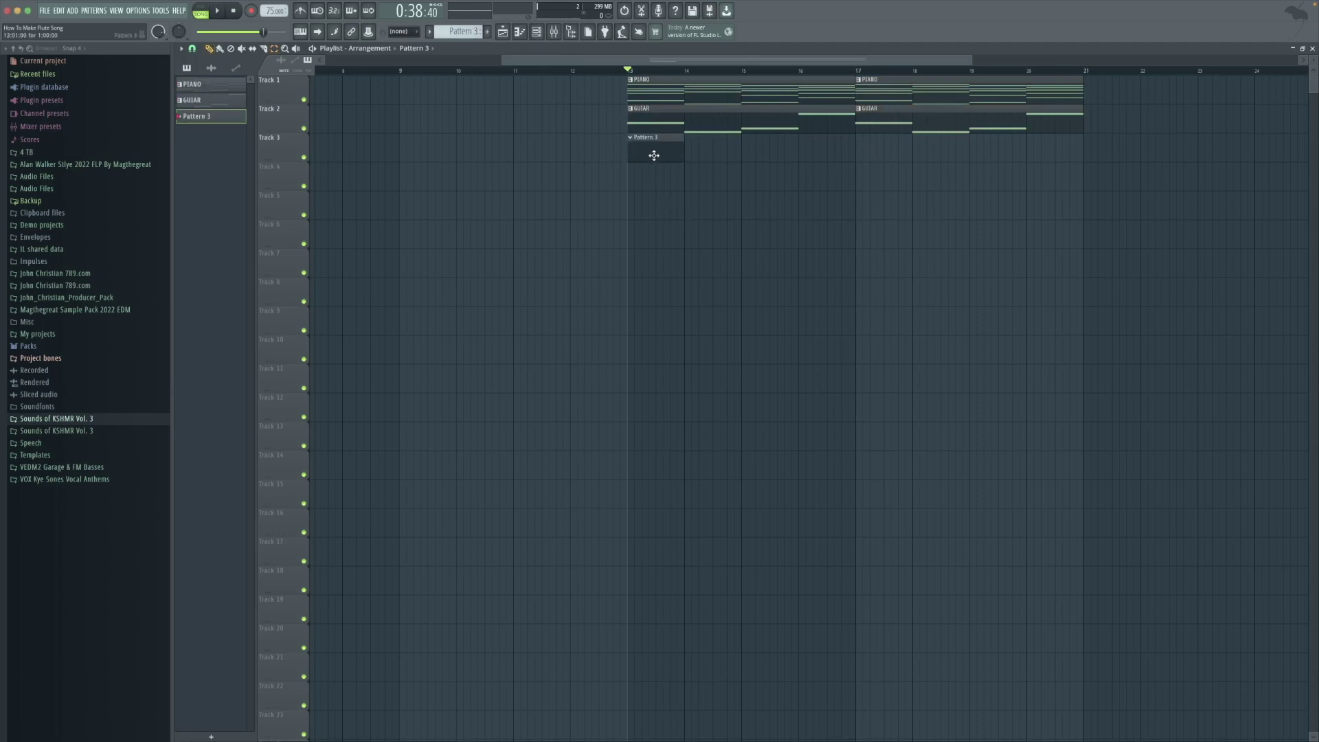
left_click_drag(685, 156, 858, 160)
double_click(645, 129)
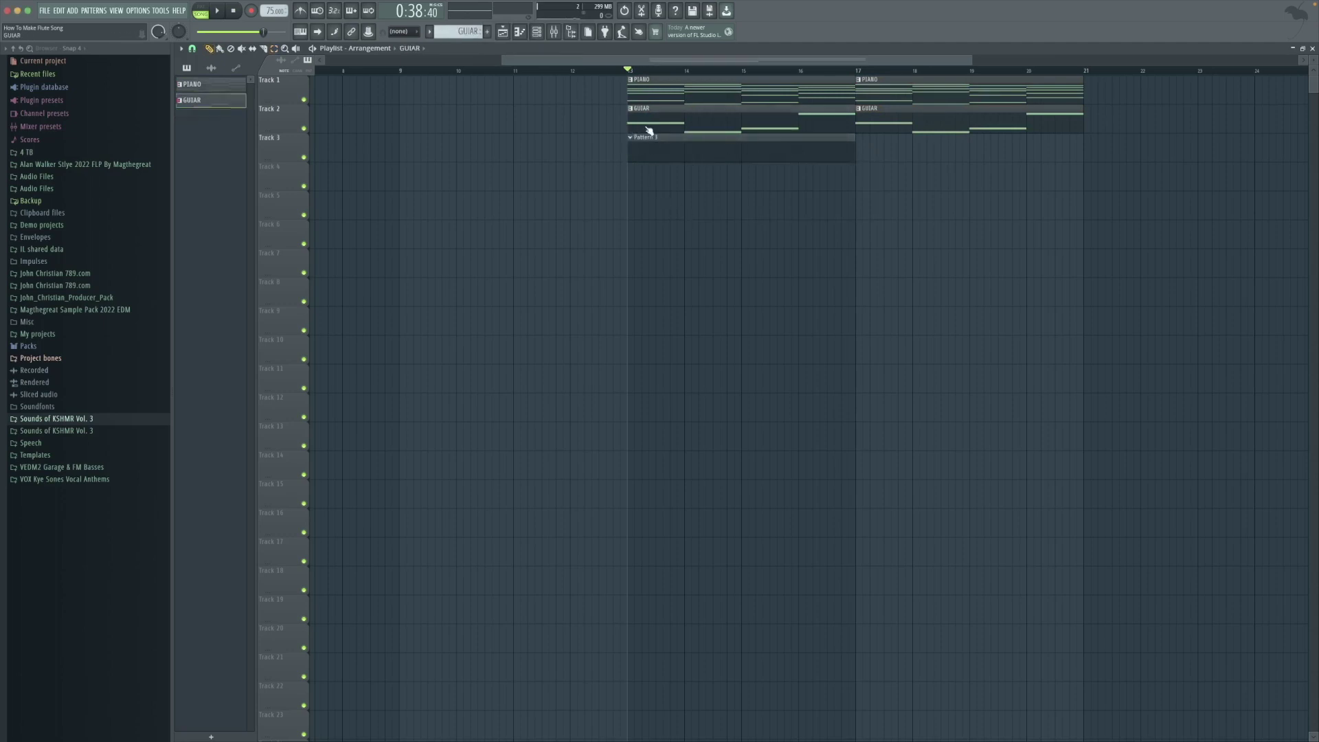
left_click(503, 31)
double_click(825, 147)
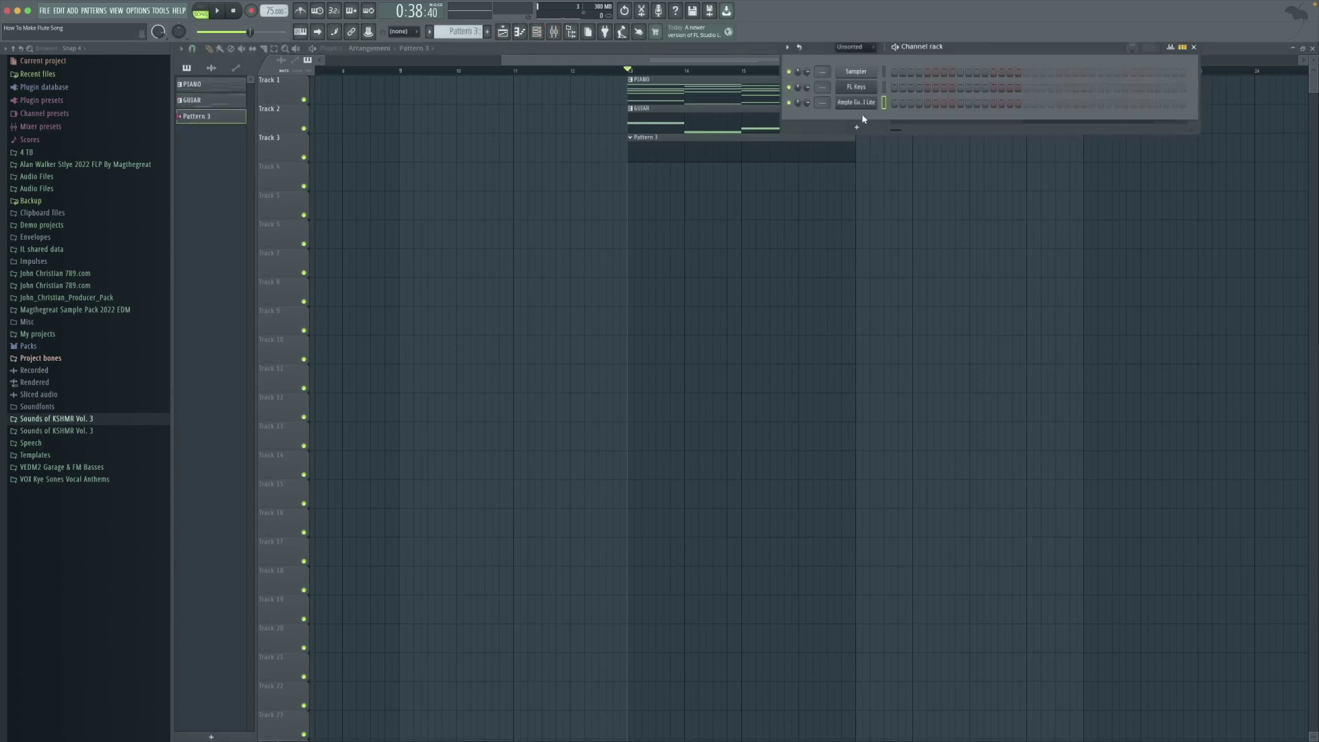
- Search the generator plugins for "os" and add a 3x Osc instrument to the channel rack
left_click(857, 127)
left_click(869, 139)
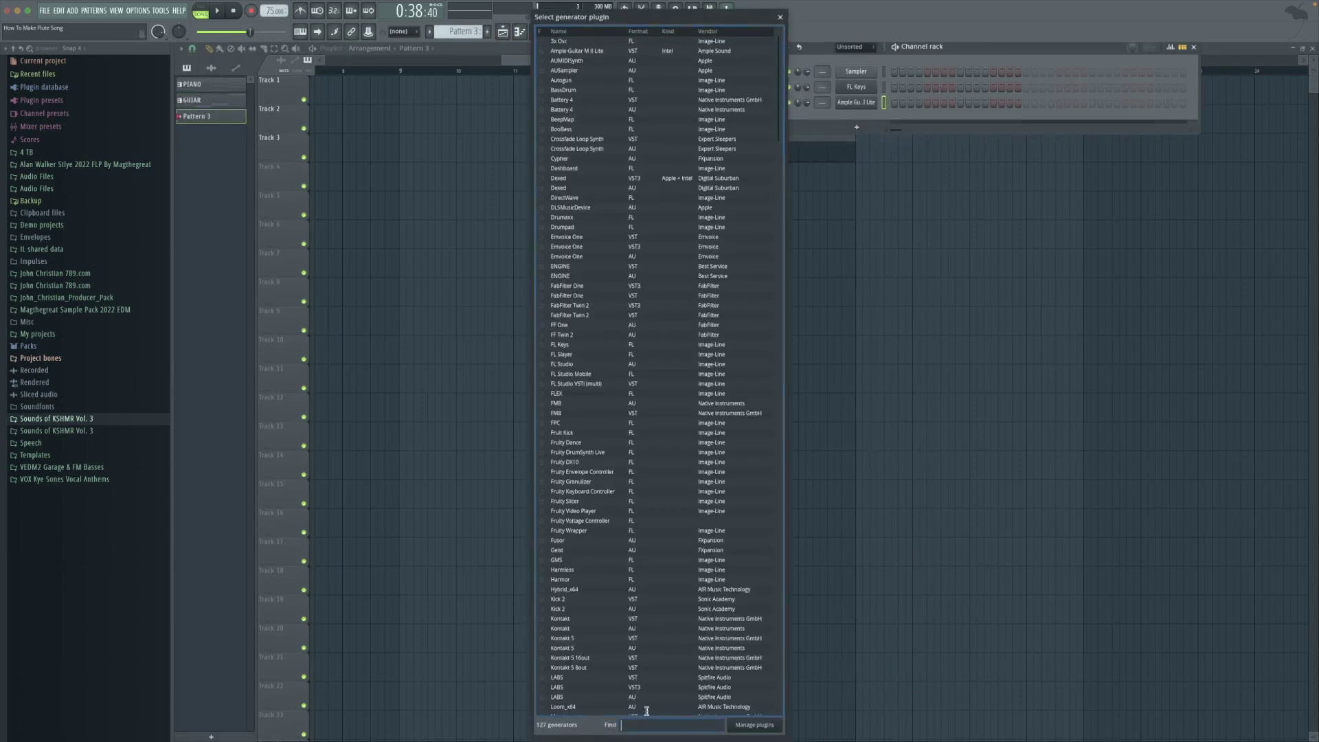
type("os")
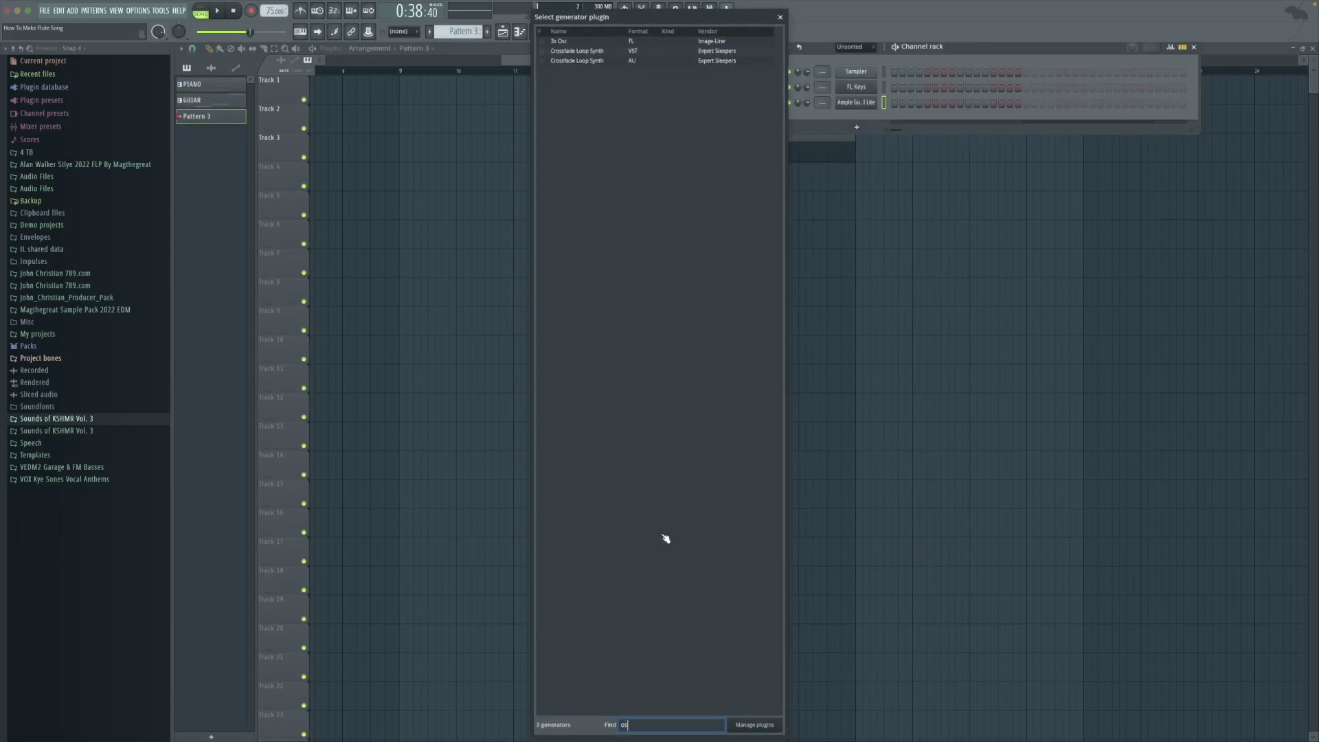
double_click(559, 42)
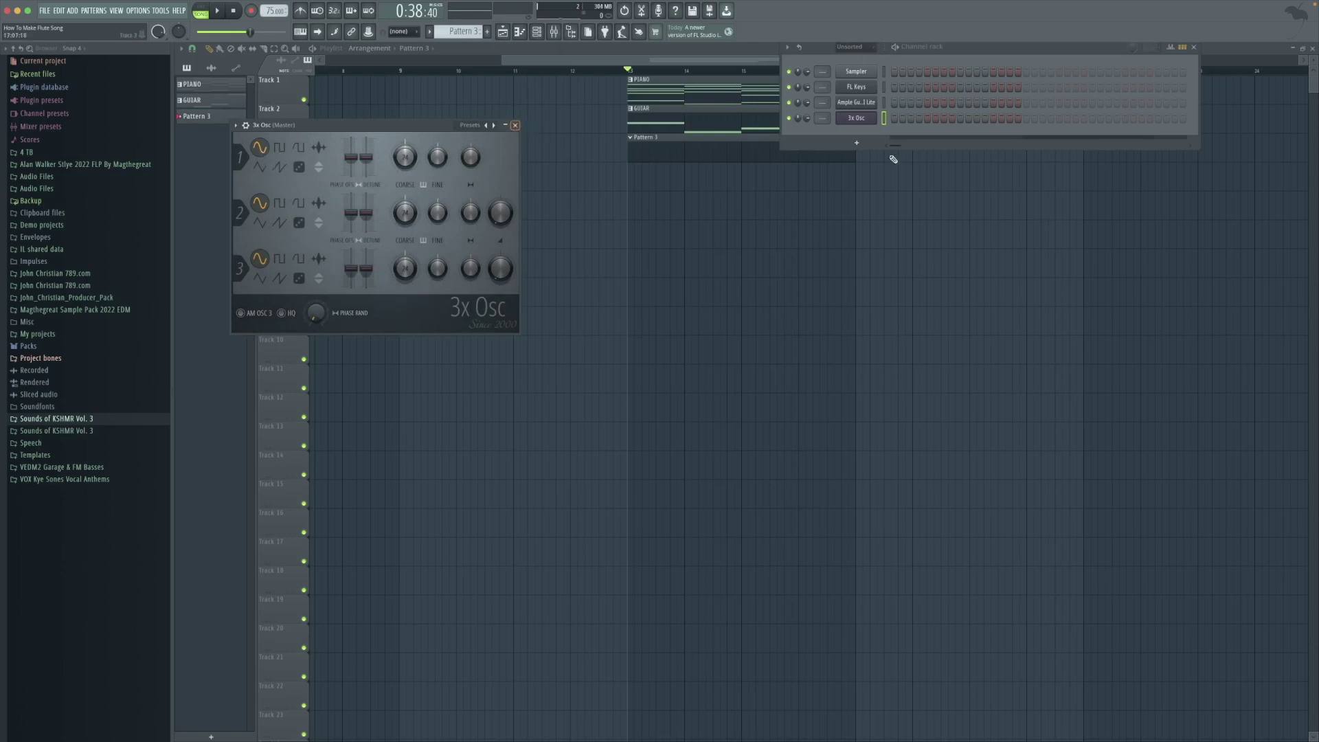
- Paste the four one-bar bass notes into the 3x Osc channel's piano roll and start song playback
right_click(859, 123)
left_click(900, 118)
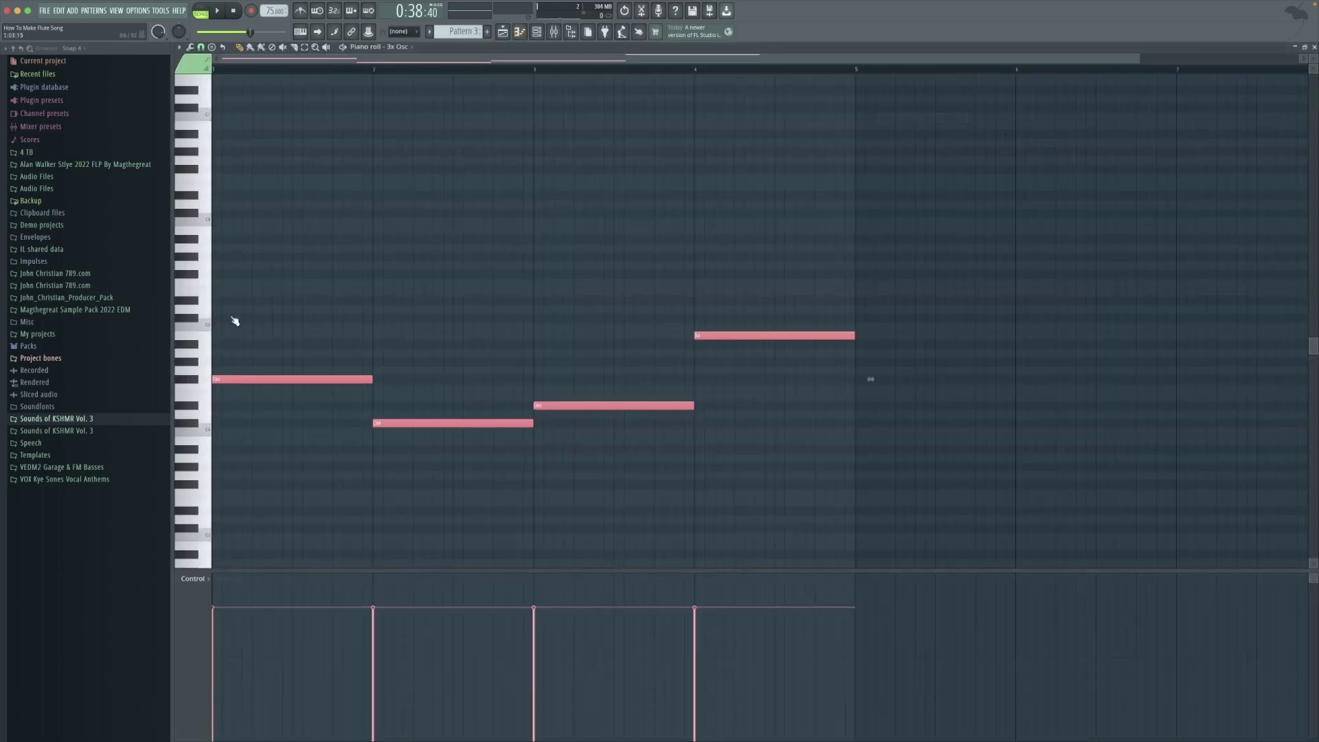
left_click(537, 32)
left_click(867, 121)
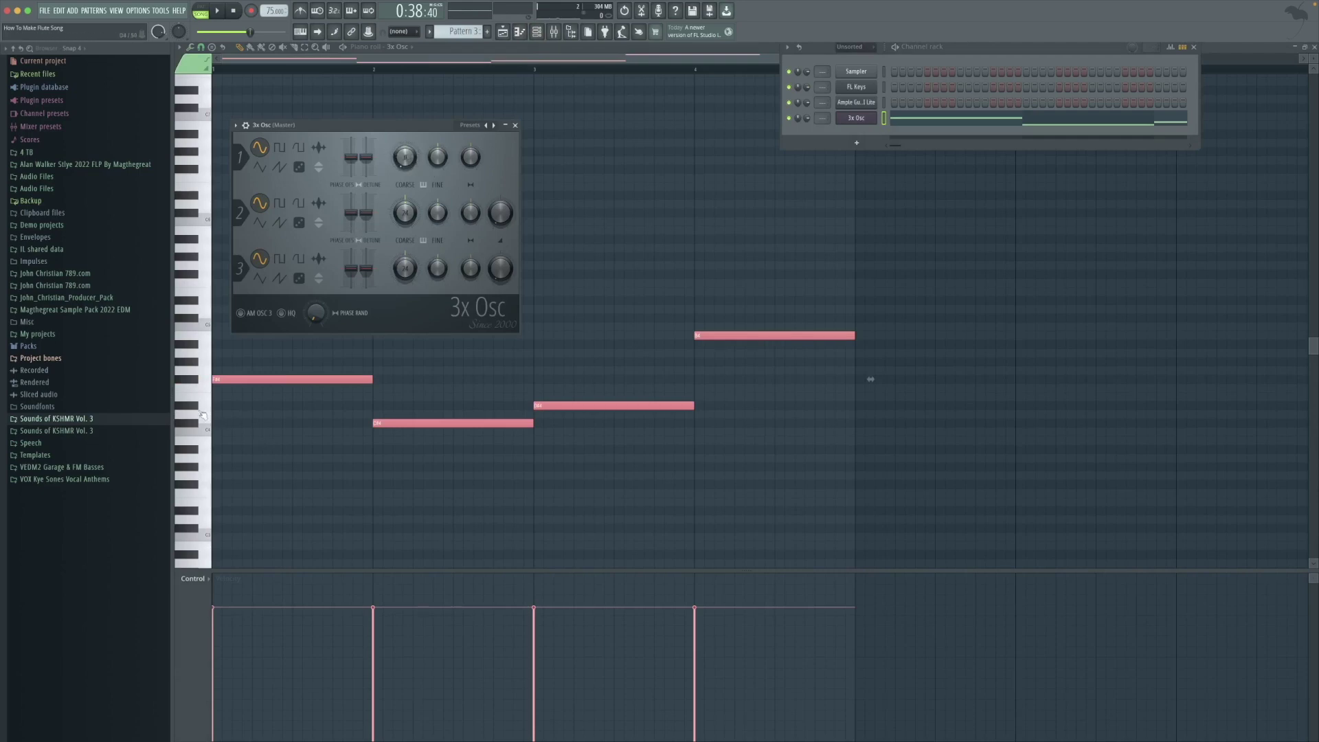
left_click(191, 384)
key("space")
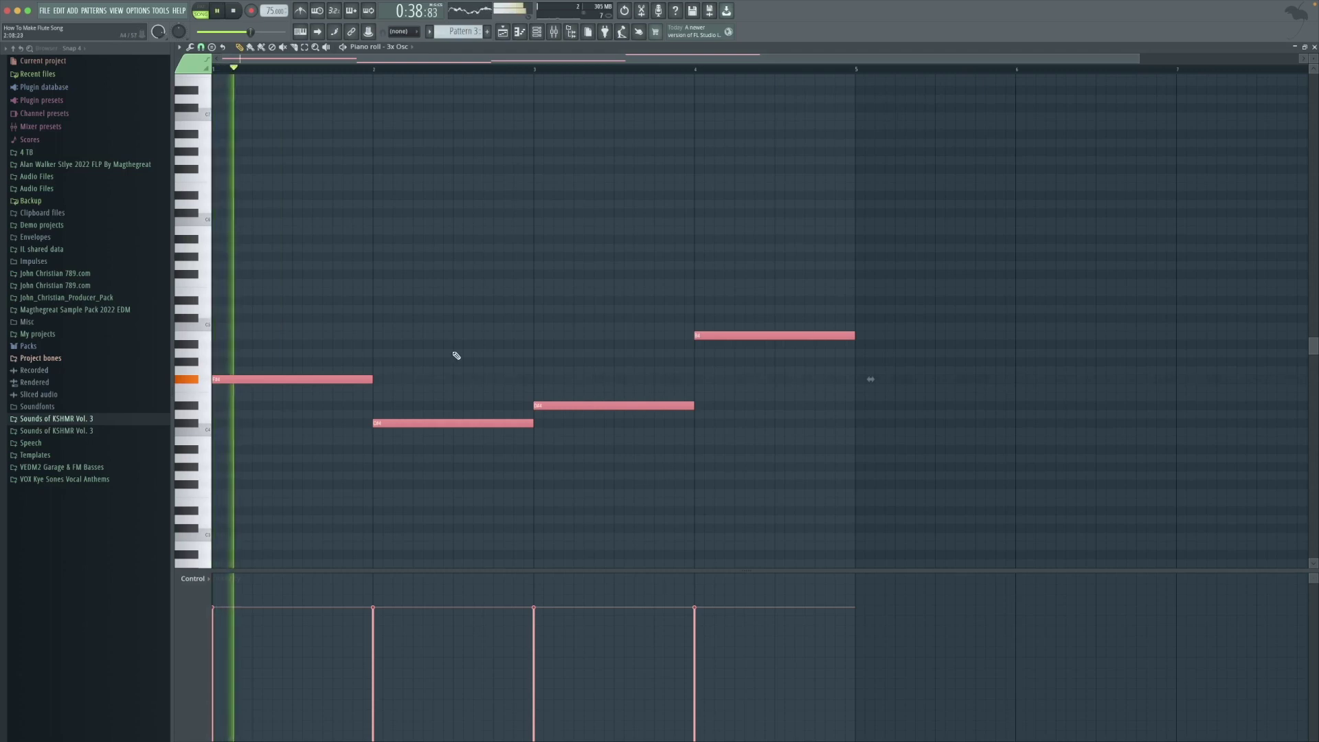
- Place a second Pattern 3 clip on Track 3 at bar 17, directly after the first one
left_click(502, 32)
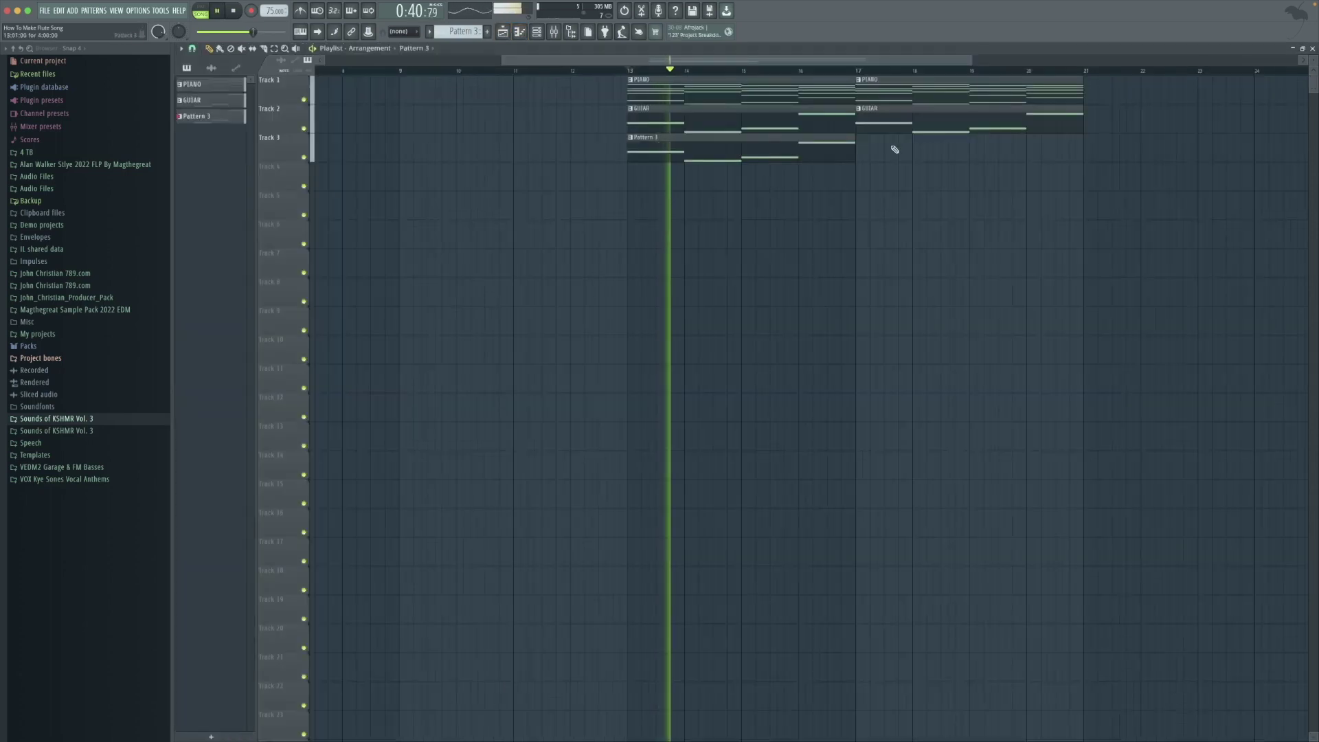
left_click(865, 148)
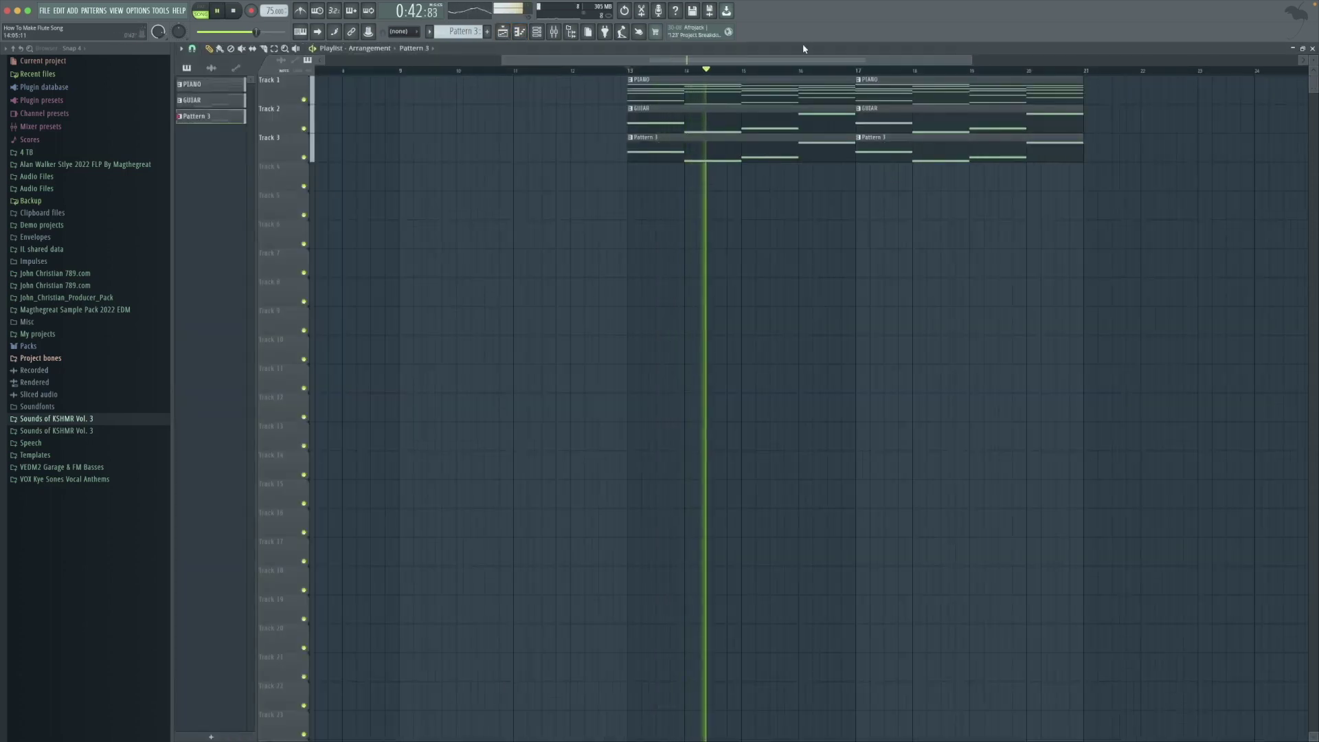
left_click_drag(979, 62, 1057, 62)
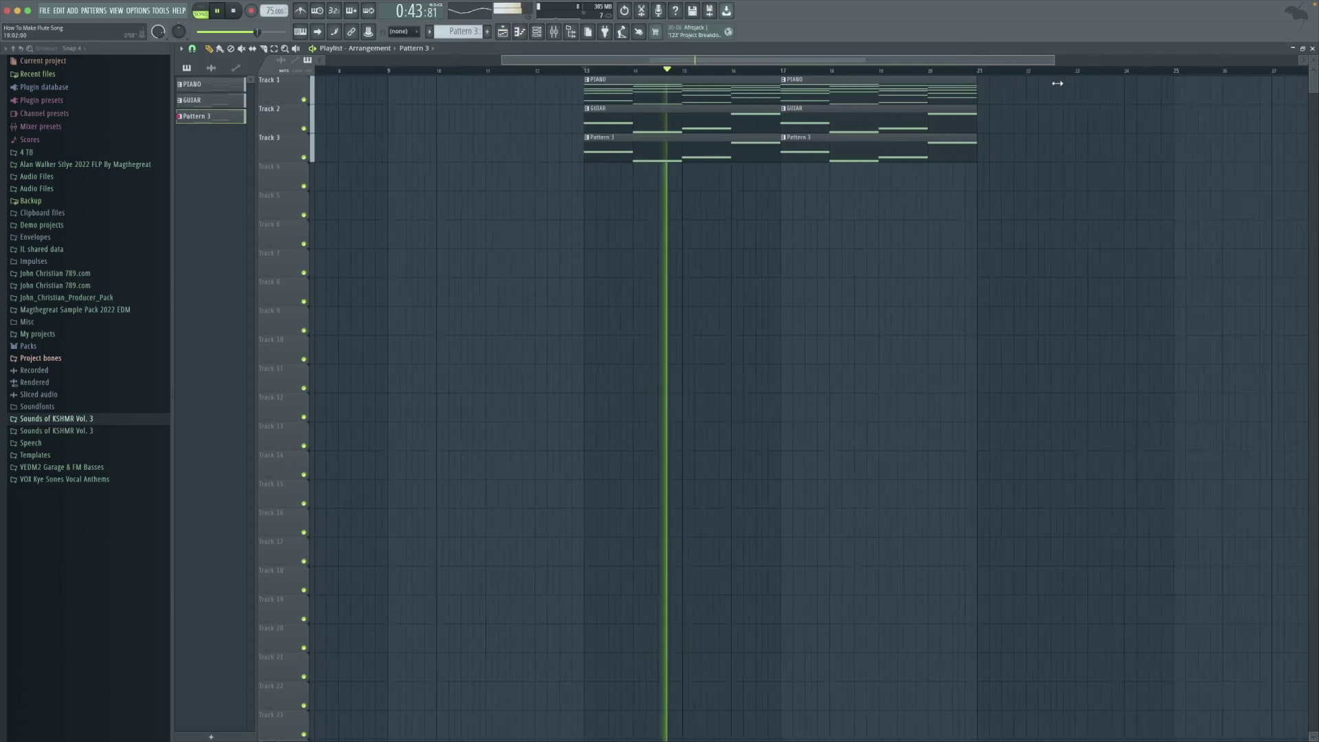
- Rename the 3x Osc channel in the channel rack as BASS
left_click(539, 33)
right_click(875, 114)
left_click(904, 143)
type("BASS")
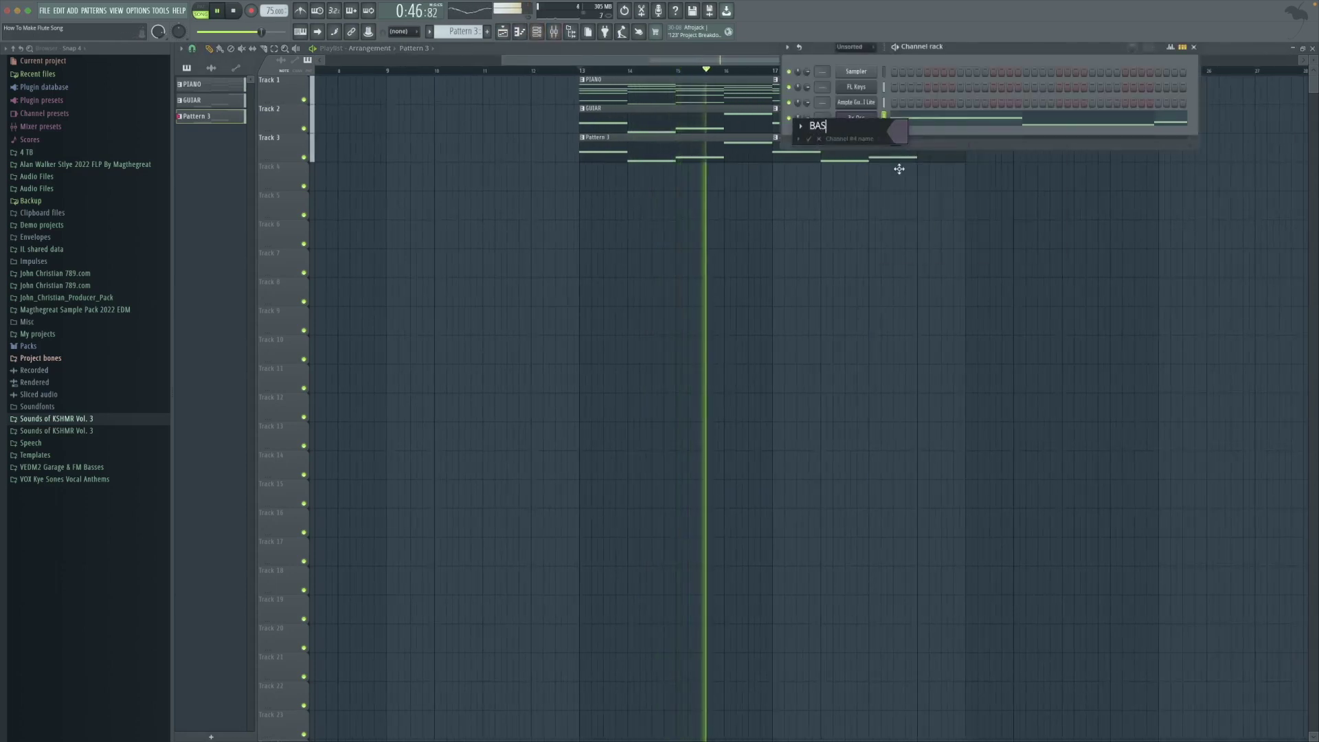
key("Return")
- Rename the Ample Guitar channel as GUITAR and the FL Keys channel as PIANO, and stop playback
right_click(856, 102)
left_click(896, 130)
type("GUITAR")
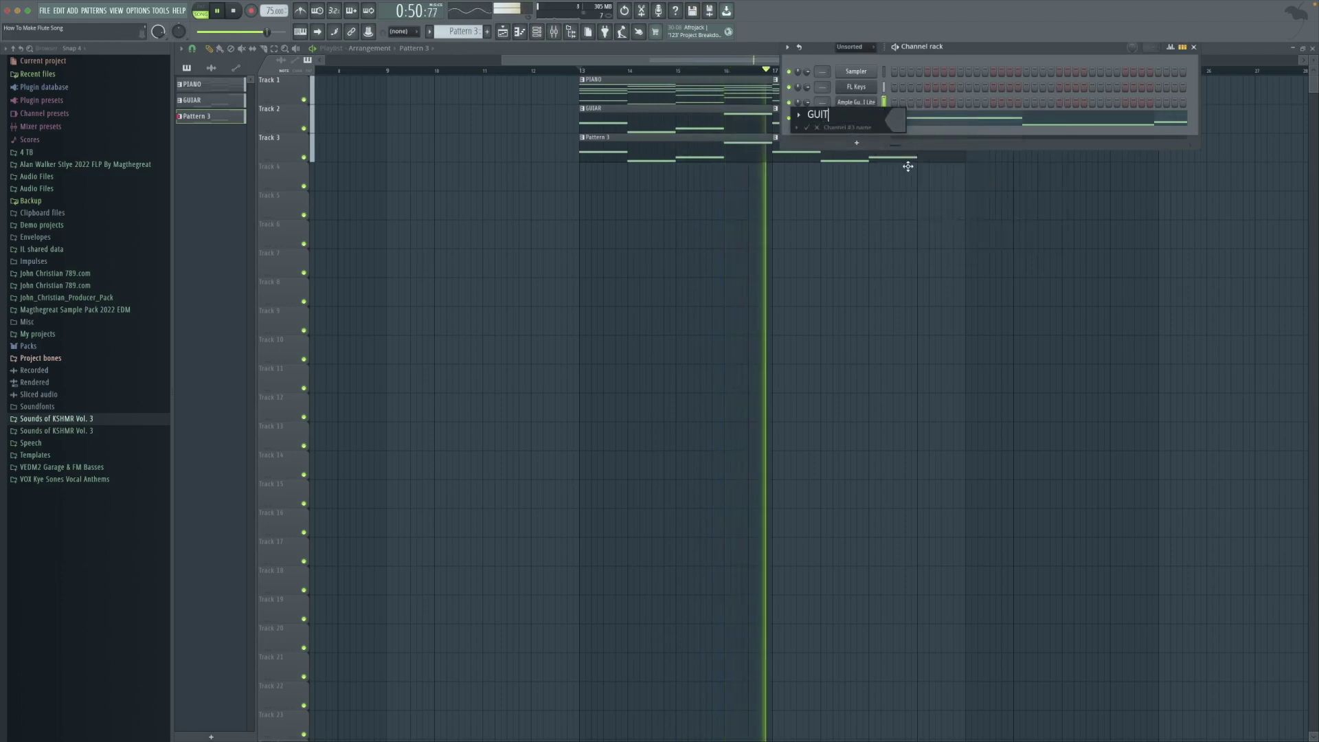
key("Return")
right_click(876, 83)
left_click(904, 111)
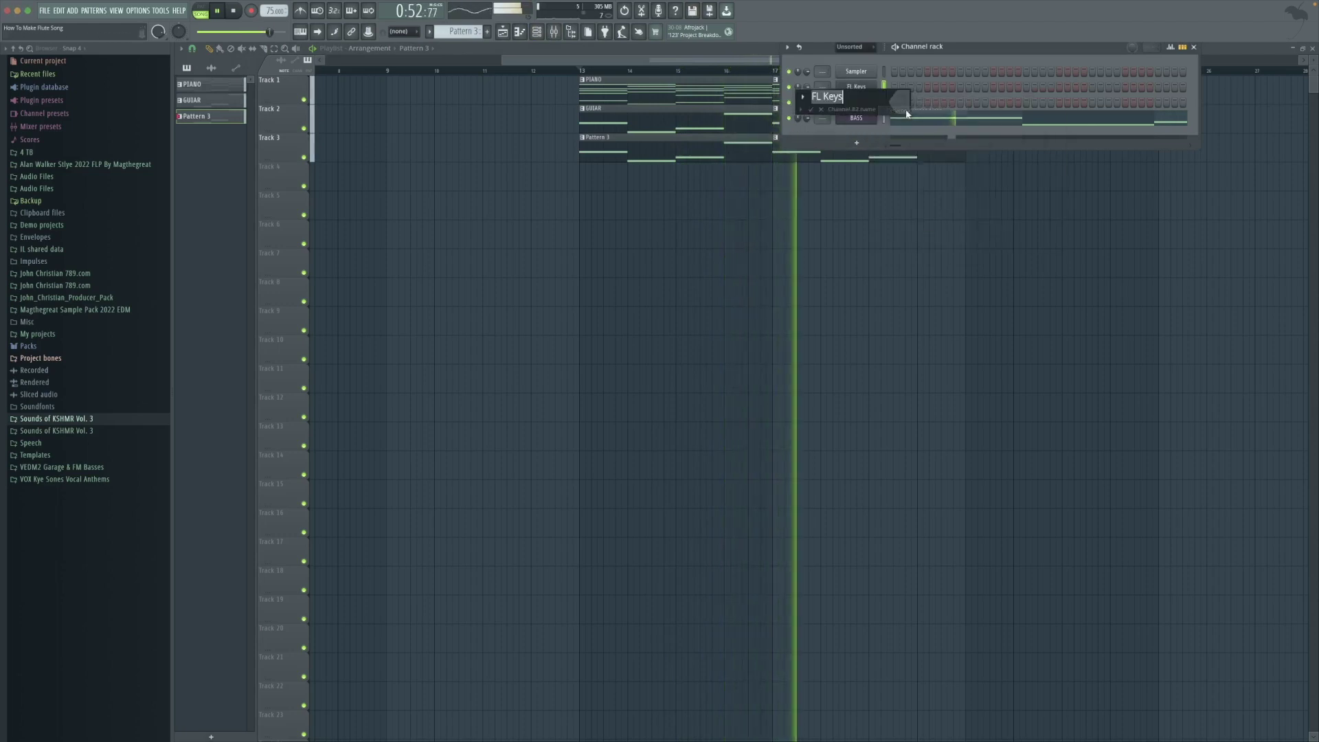
type("PIANO")
key("Return")
key("space")
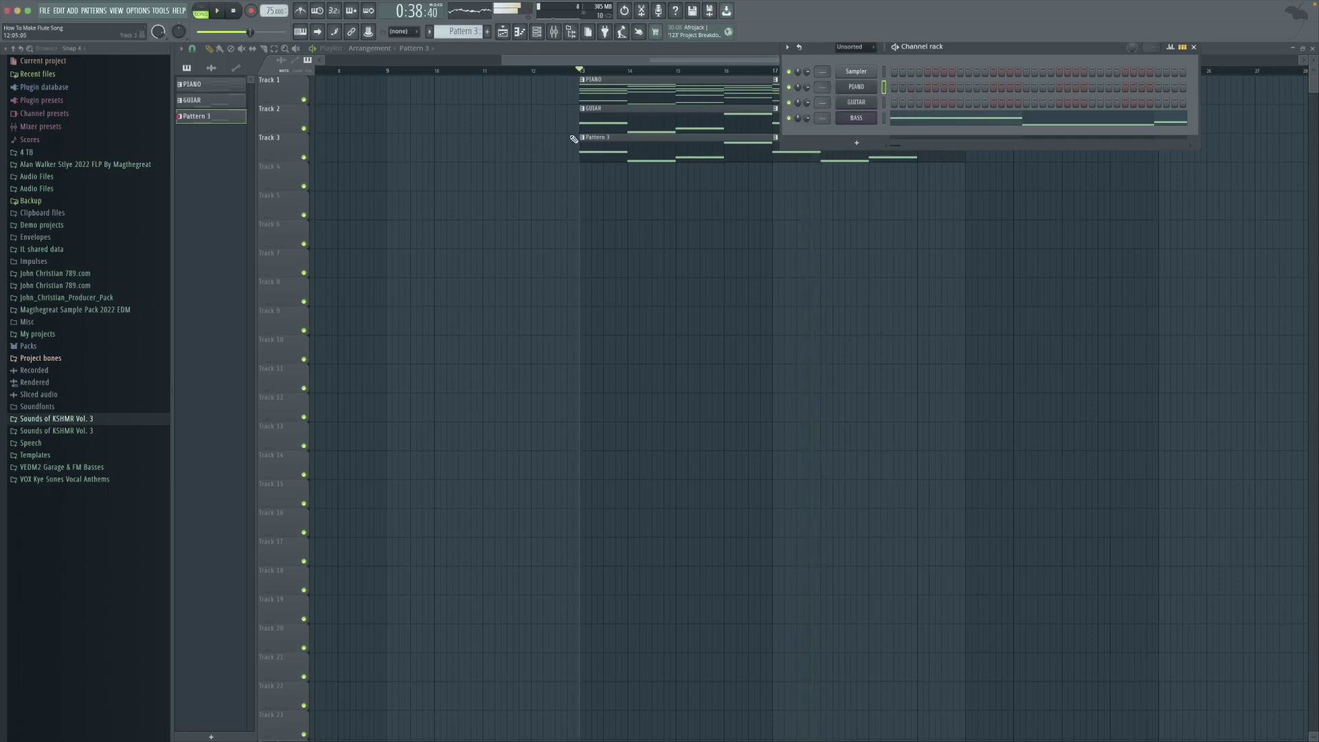
- Rename Pattern 3 as BASS from its clip on Track 3
left_click(583, 138)
left_click(651, 186)
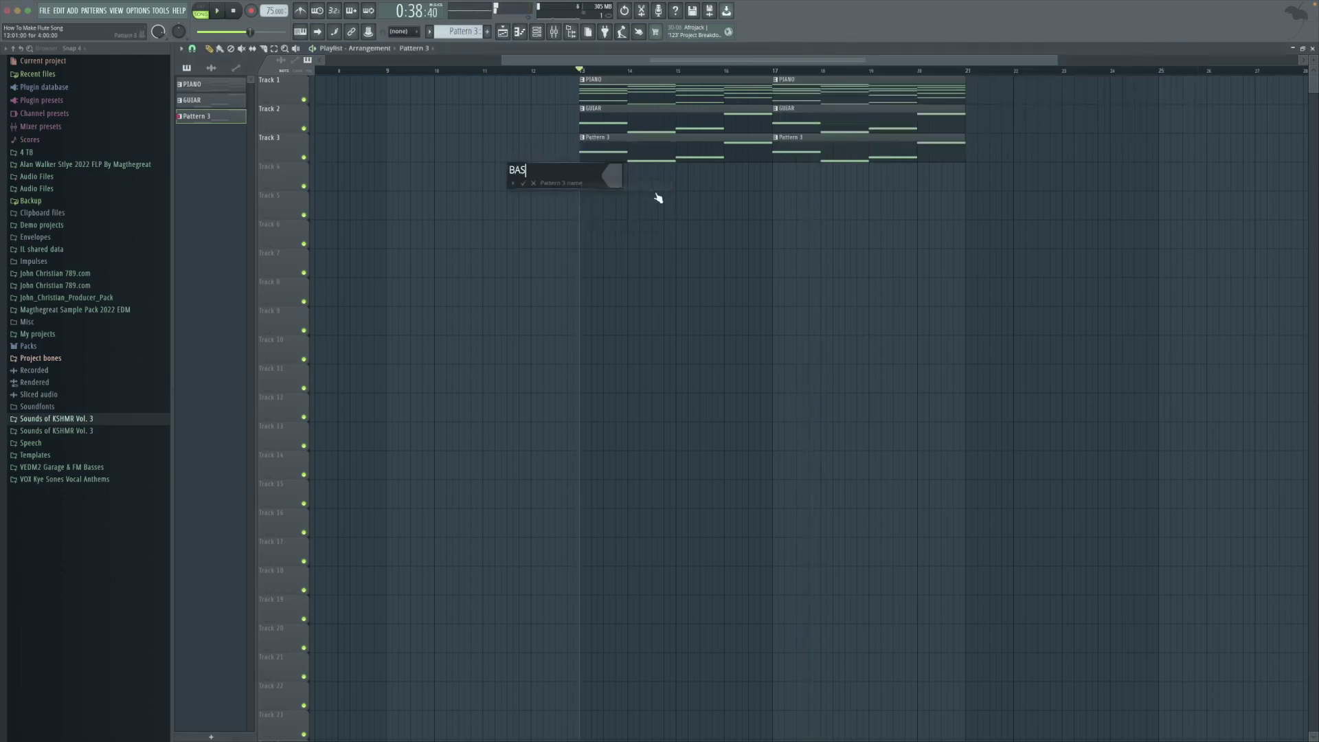
type("BASS")
key("Return")
- Create a fourth pattern and place it as a four-bar clip on Track 4 starting at bar 13
left_click_drag(703, 63, 619, 64)
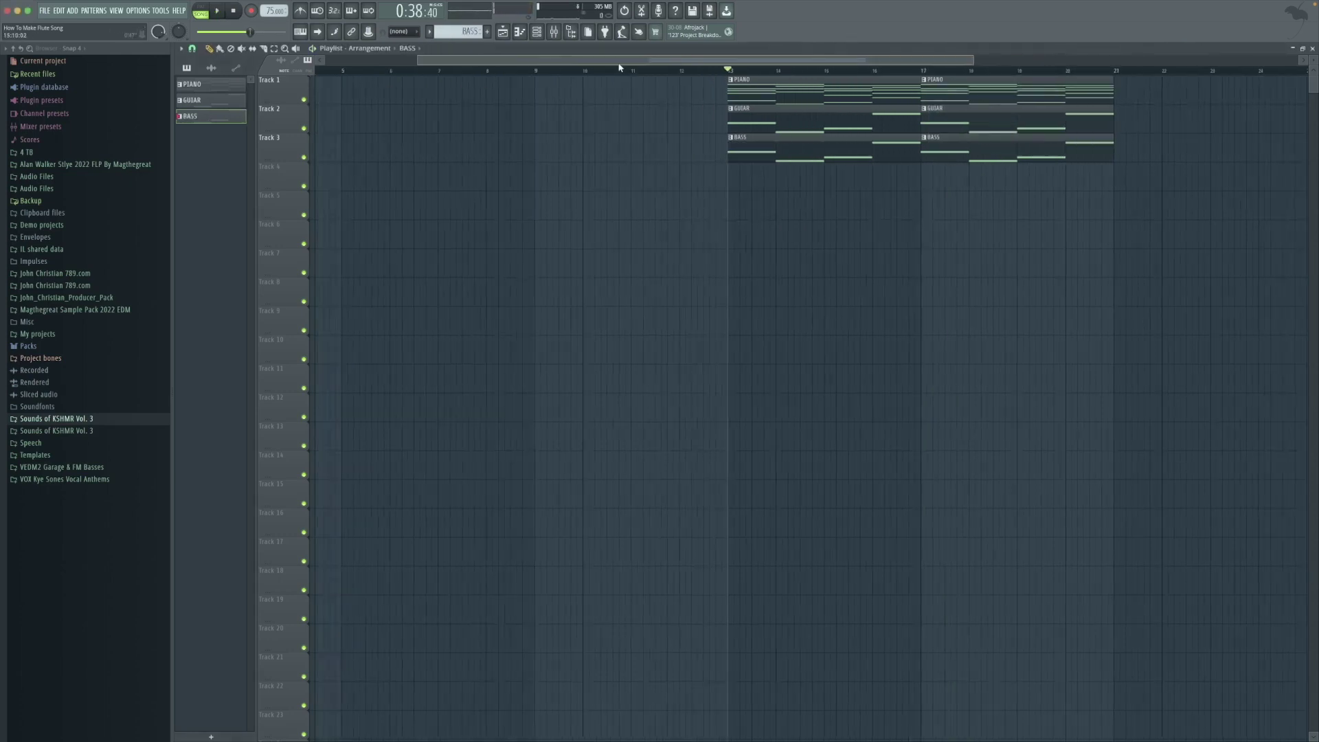
left_click_drag(973, 59, 1124, 59)
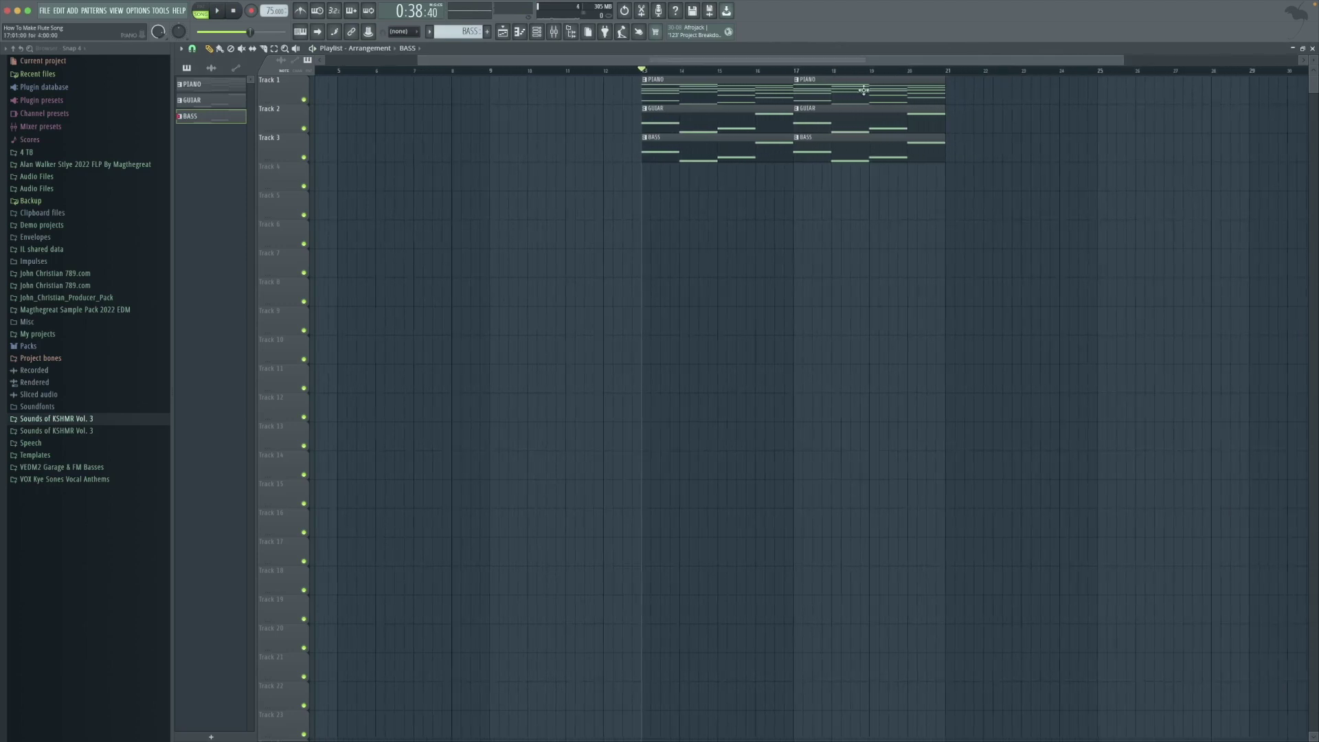
left_click(487, 31)
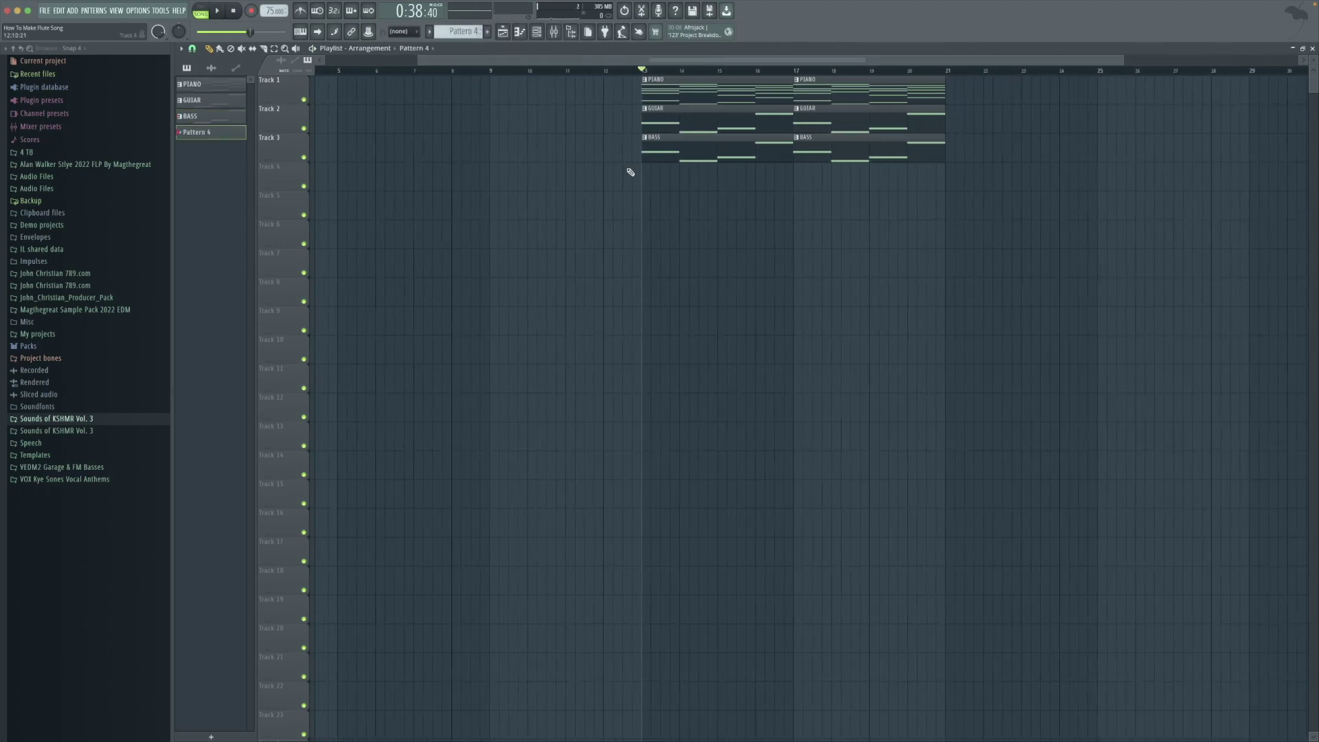
left_click_drag(679, 185, 794, 187)
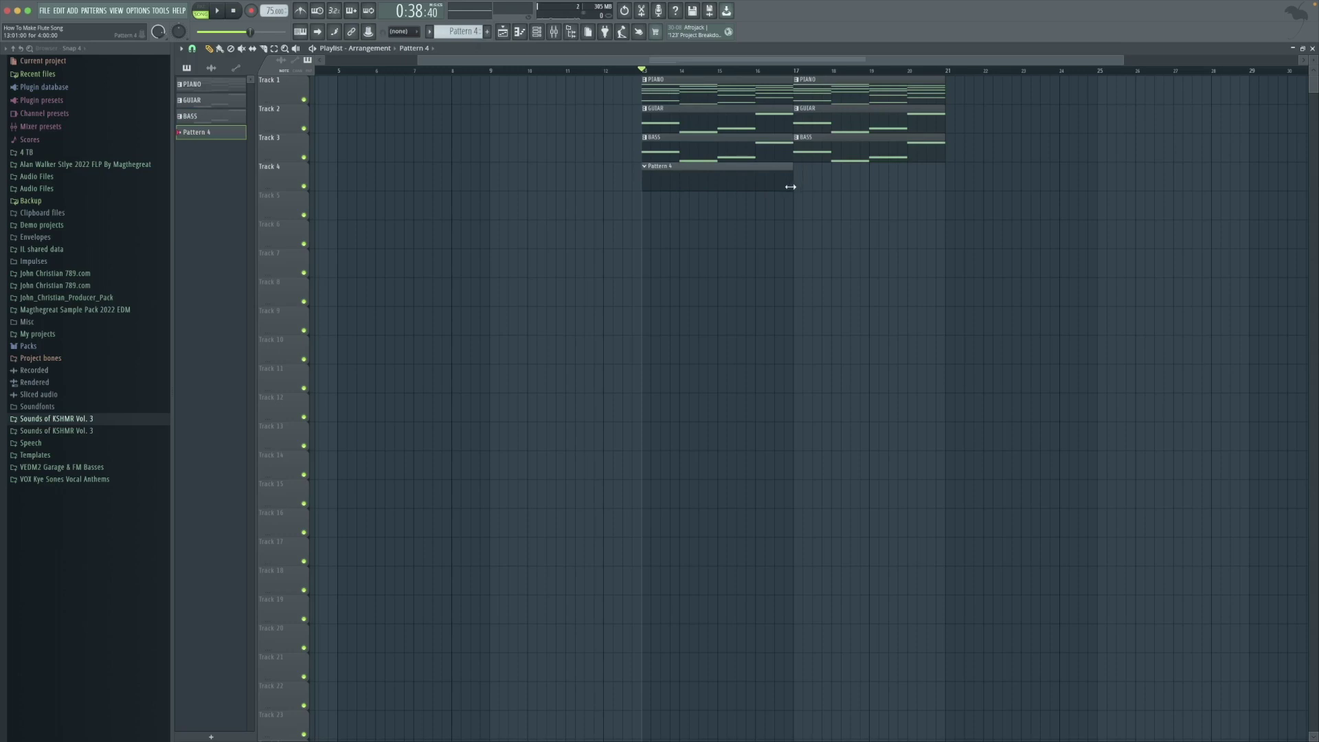
- Rename Pattern 4 as FLUTE from its clip on Track 4
left_click(536, 32)
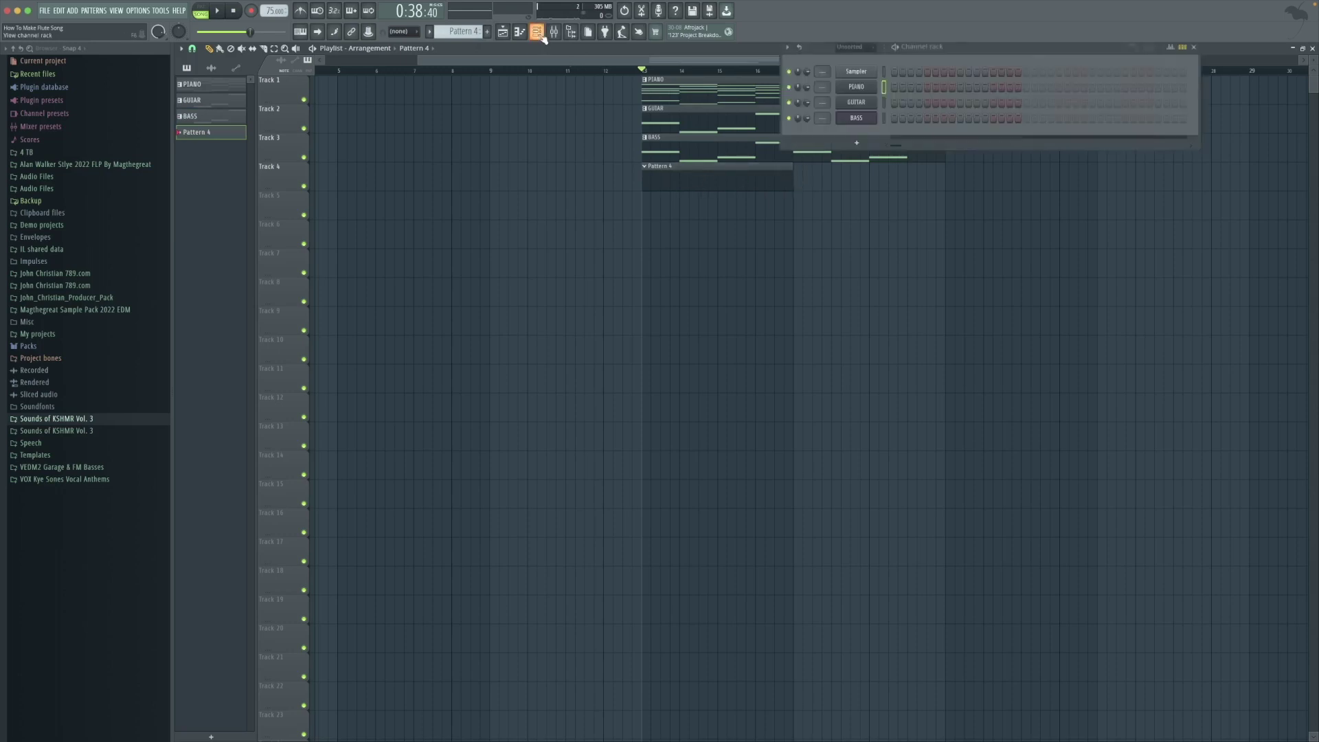
left_click(857, 143)
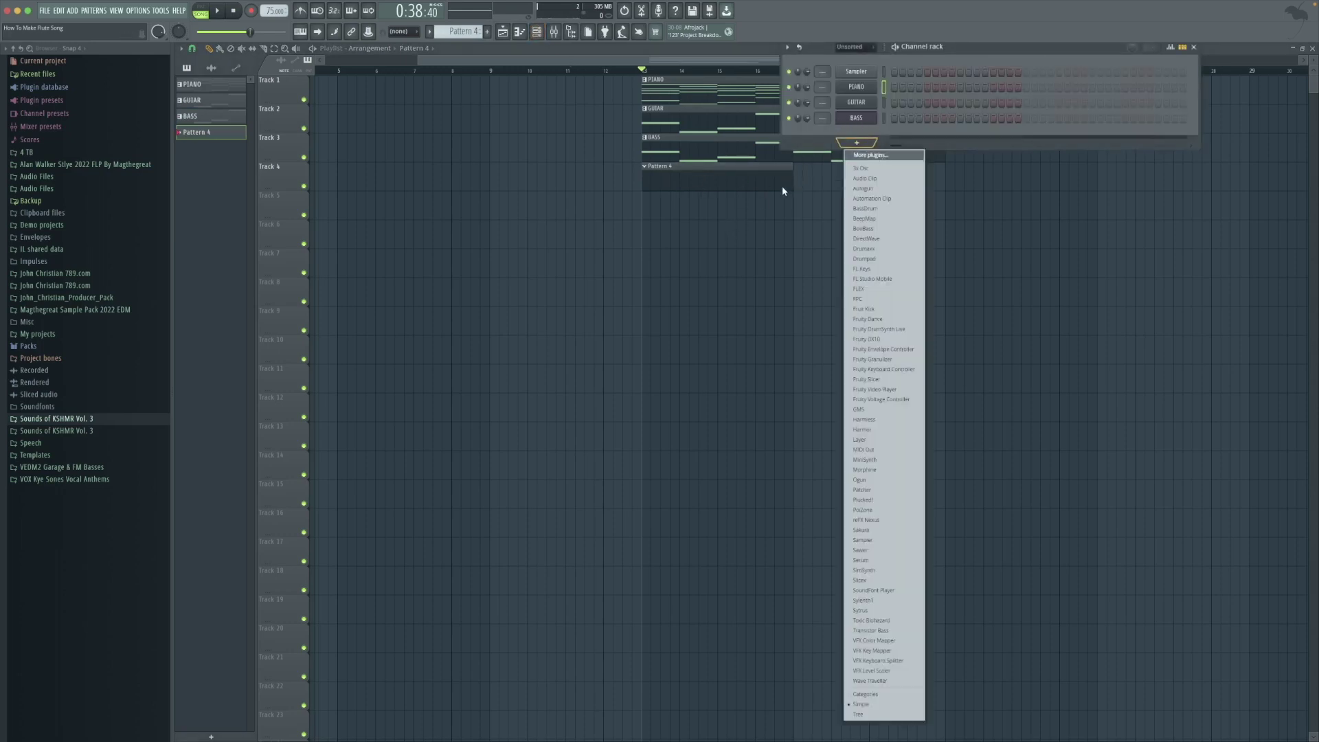
left_click(648, 170)
left_click(645, 167)
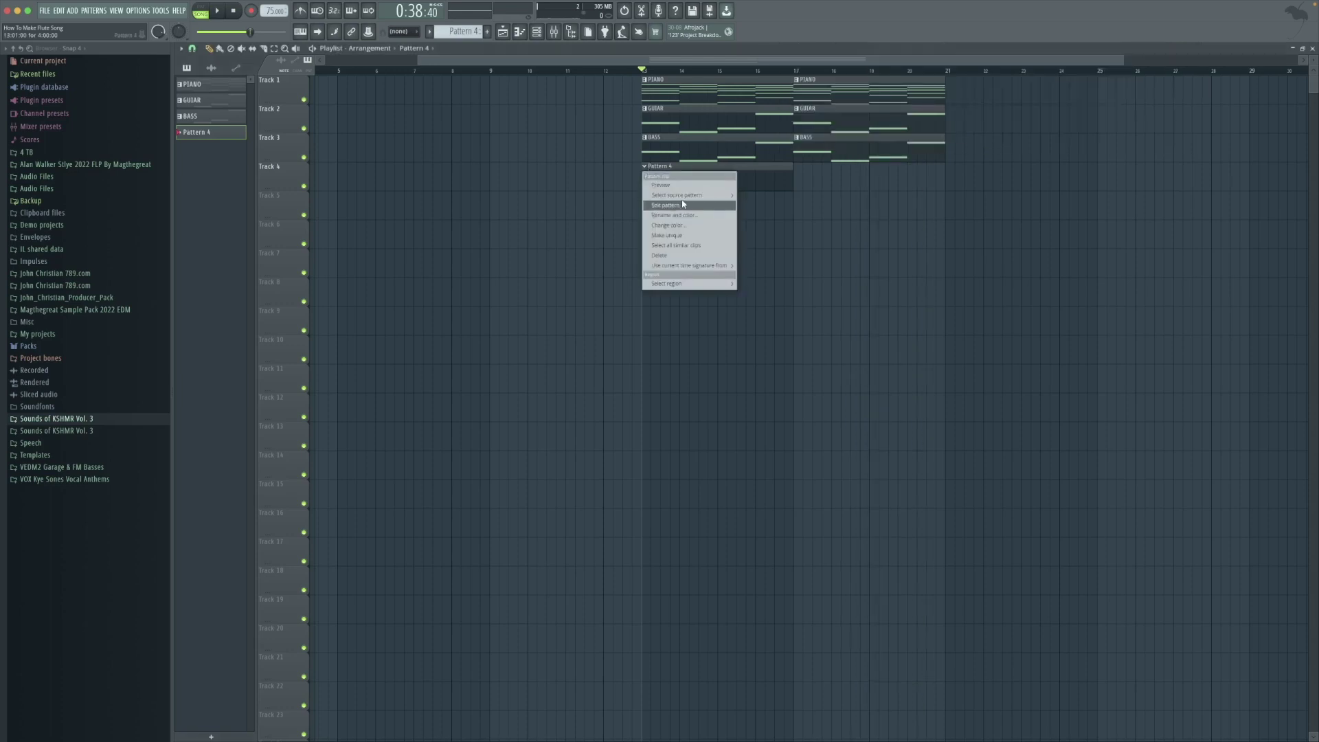
left_click(680, 213)
key("Return")
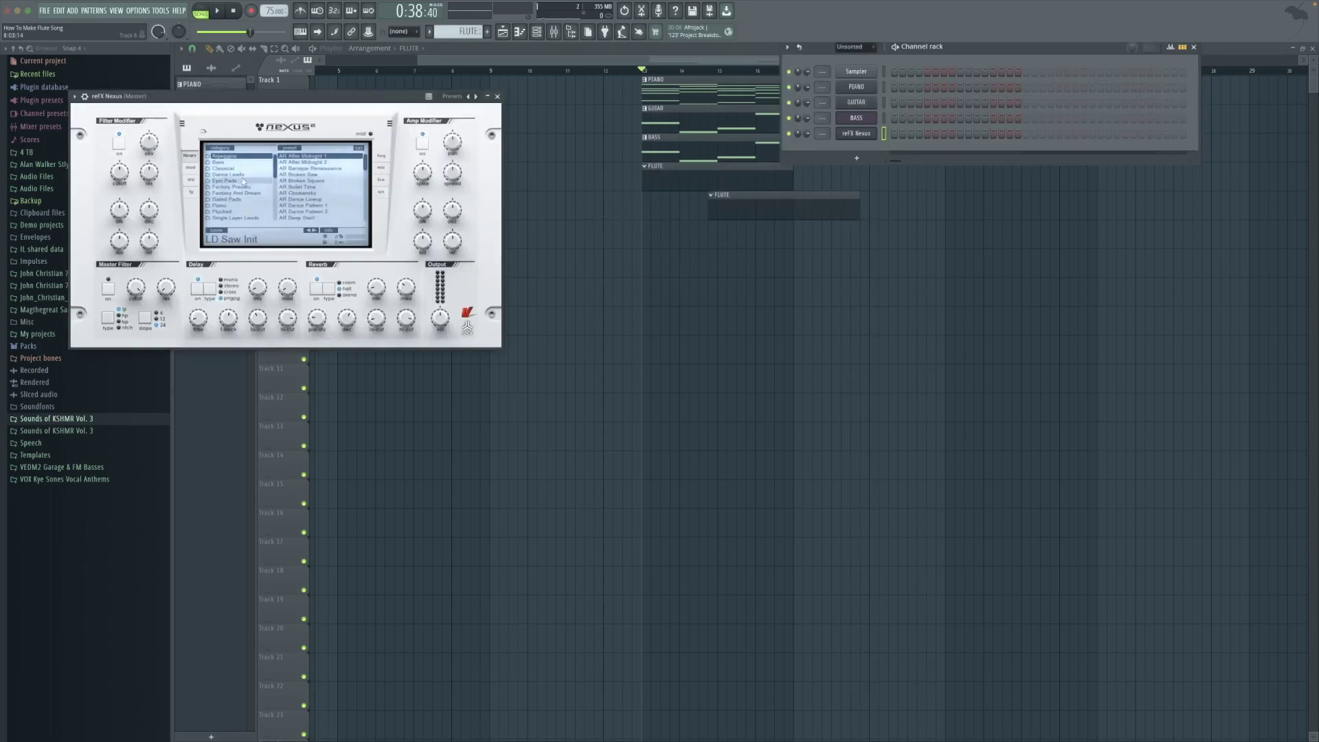
- Load the WW PanFlute preset from the Classical category in reFX Nexus and close the plugin window
scroll(313, 208, "down", 5)
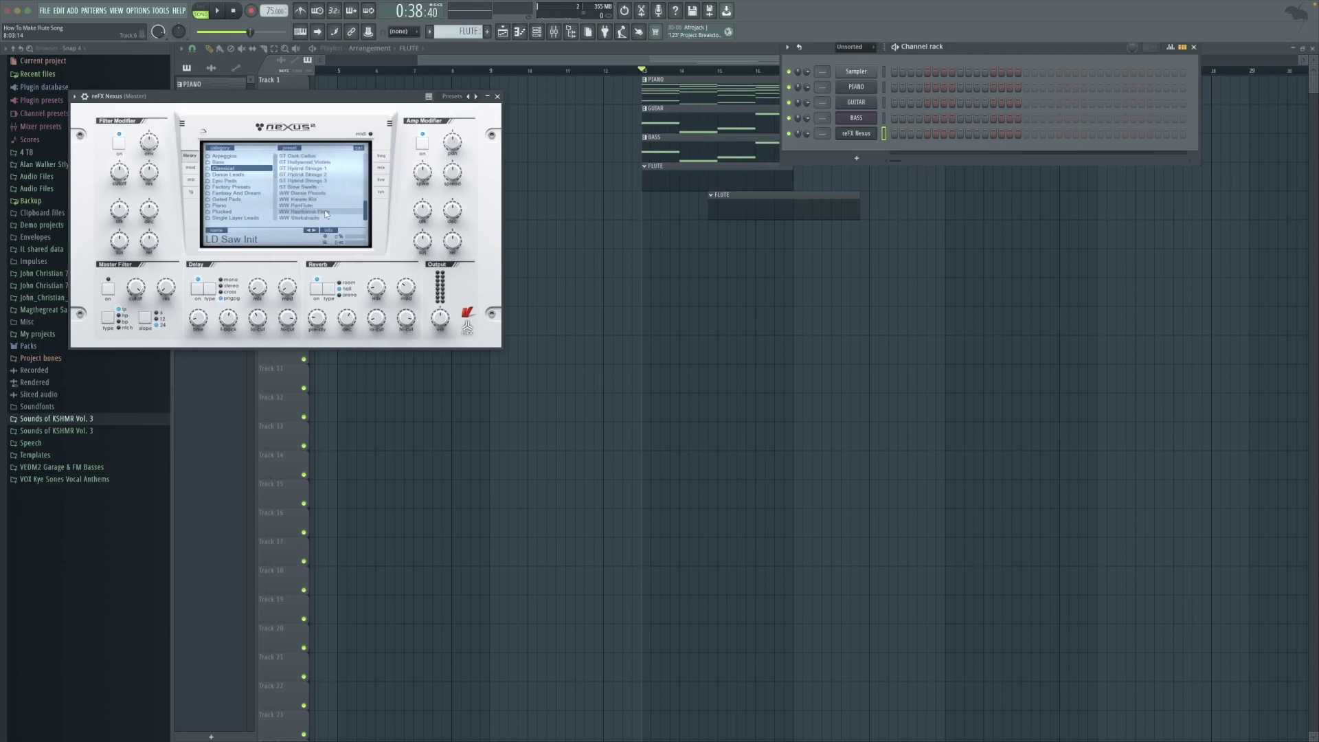
left_click(321, 207)
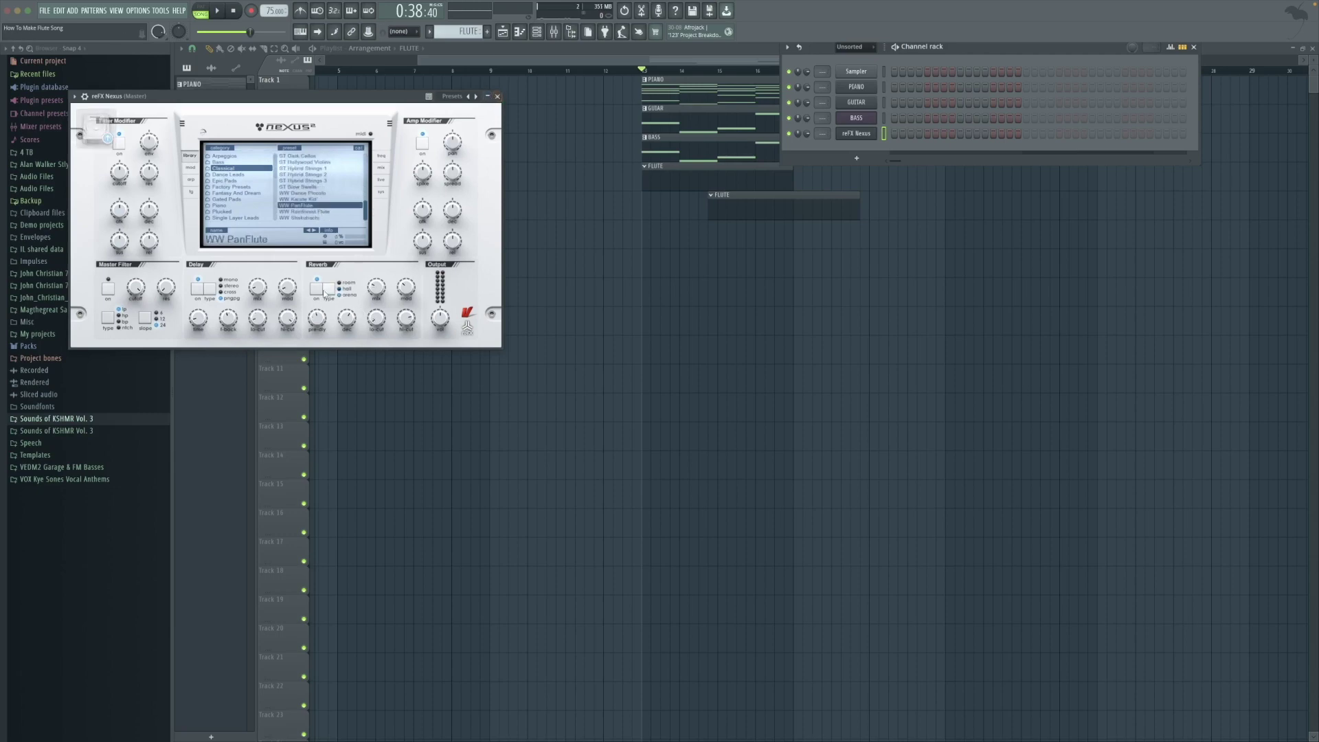
left_click(498, 96)
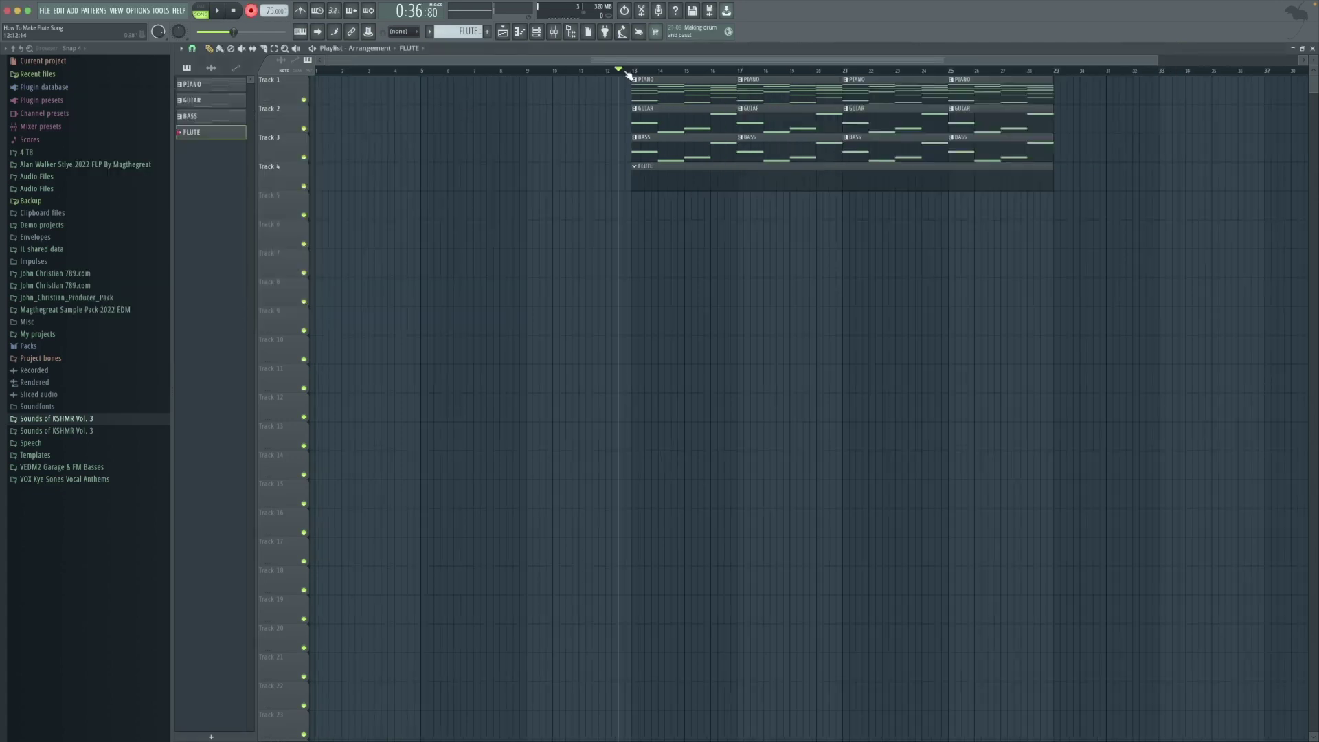
- Record a flute melody into the FLUTE pattern on Track 4 while the arrangement plays from just before bar 13 to the end of the clips
key("space")
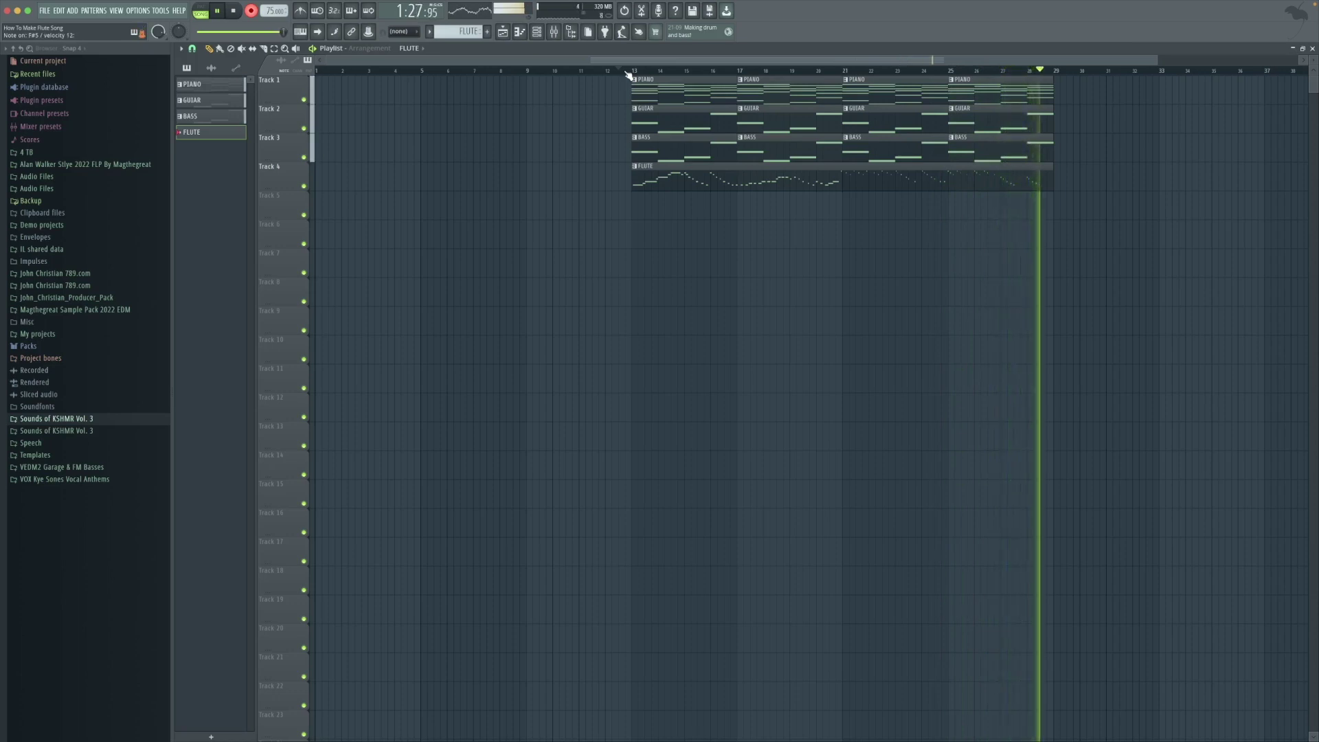
key("space")
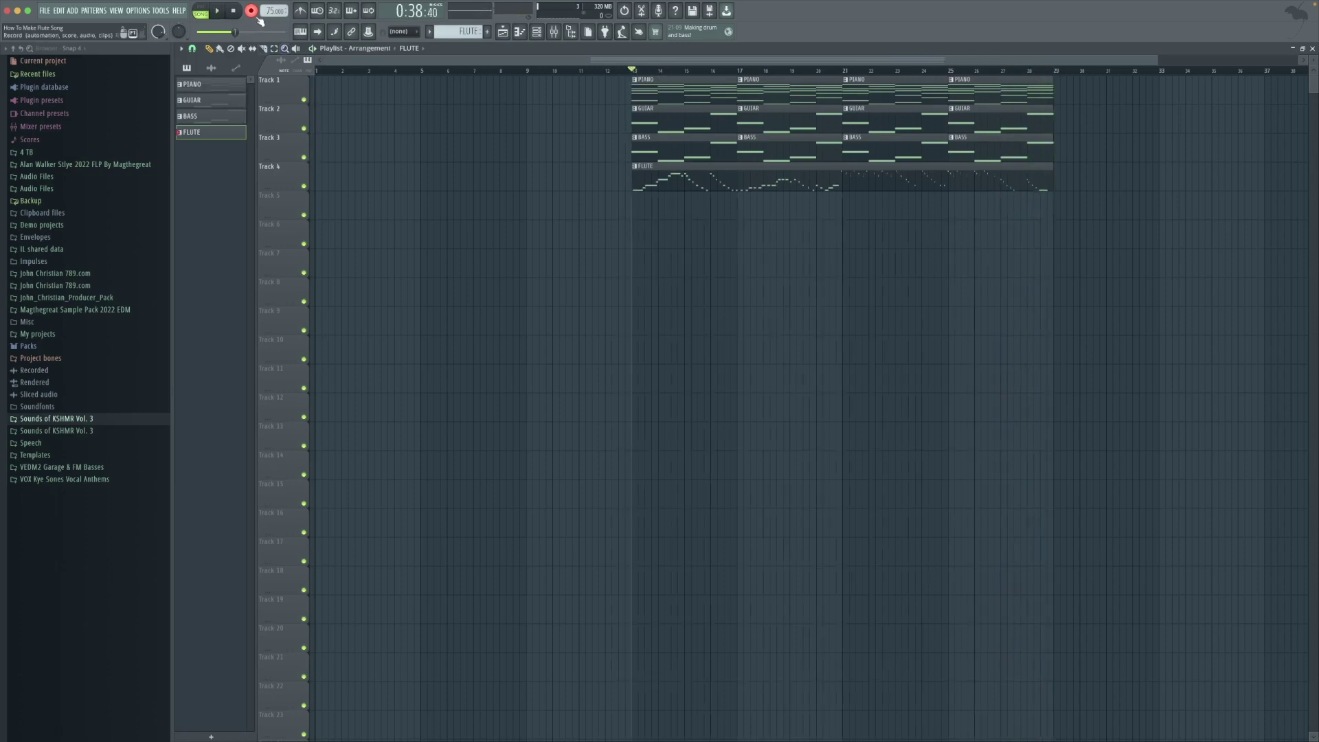
- Open the recorded FLUTE pattern in the piano roll and move its first two notes earlier, so the melody starts exactly at bar 1
double_click(670, 181)
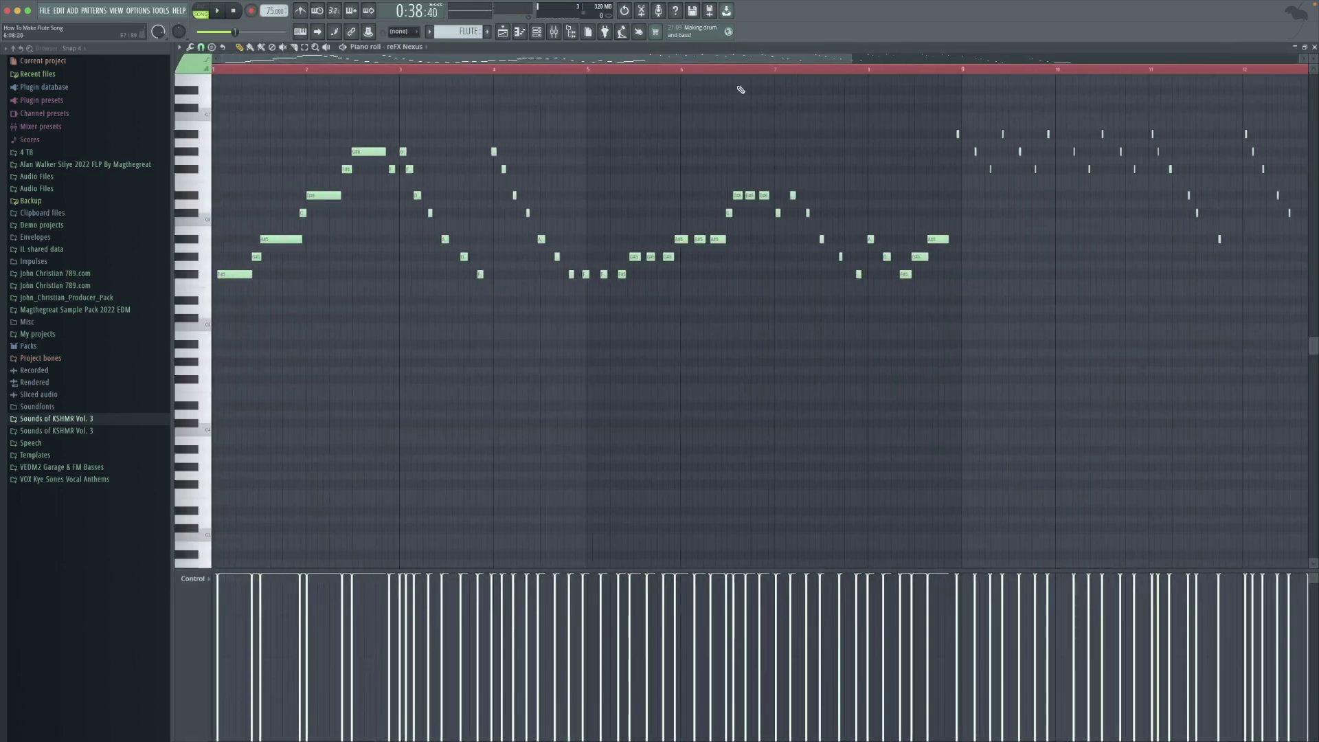
left_click_drag(852, 59, 603, 59)
key("ctrl+a")
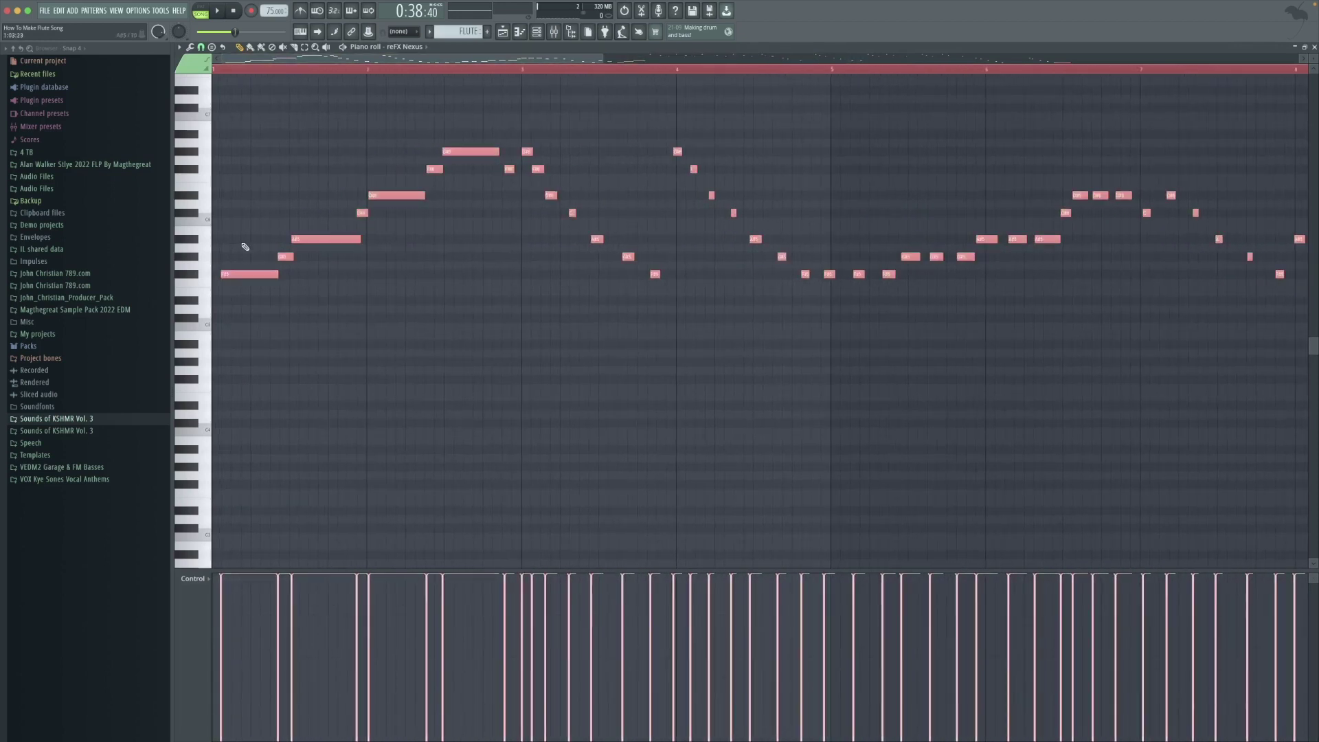
left_click(252, 293)
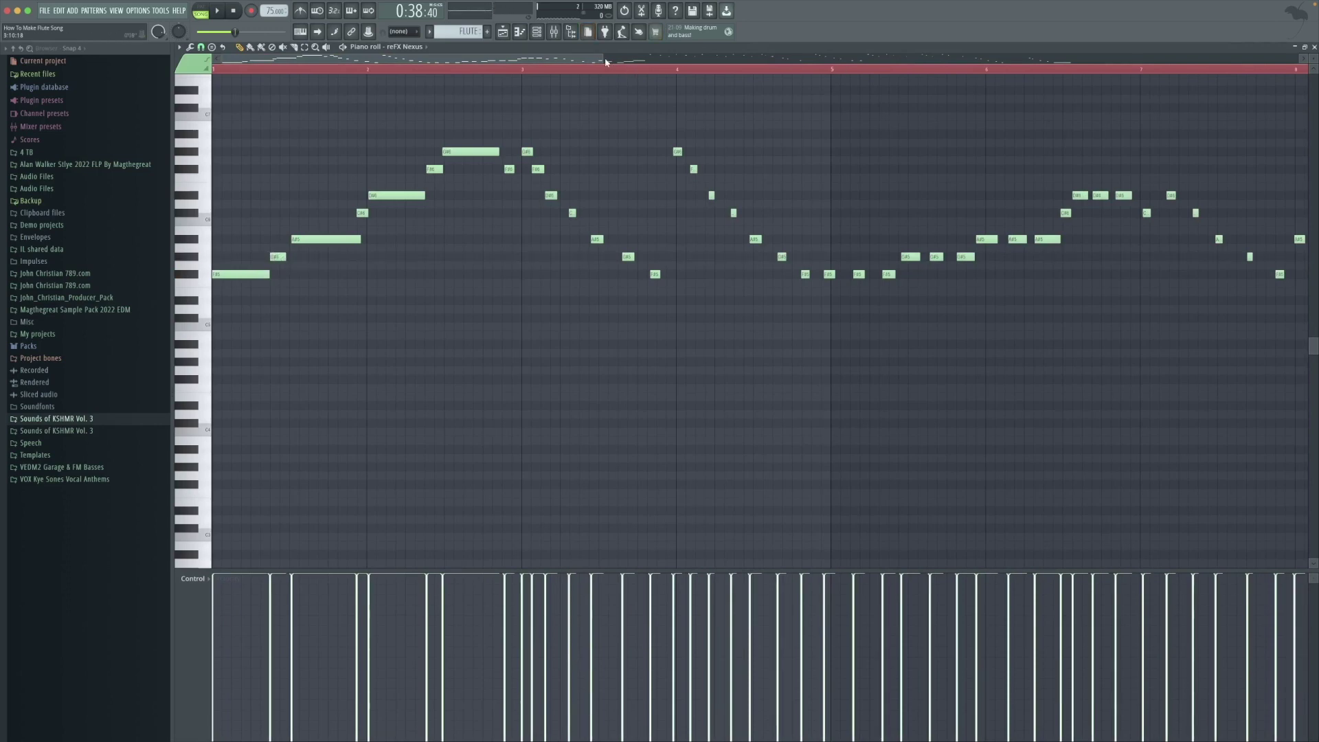
- Select all flute notes, set the piano roll's snap to Line and clear the selection
left_click_drag(605, 62, 295, 62)
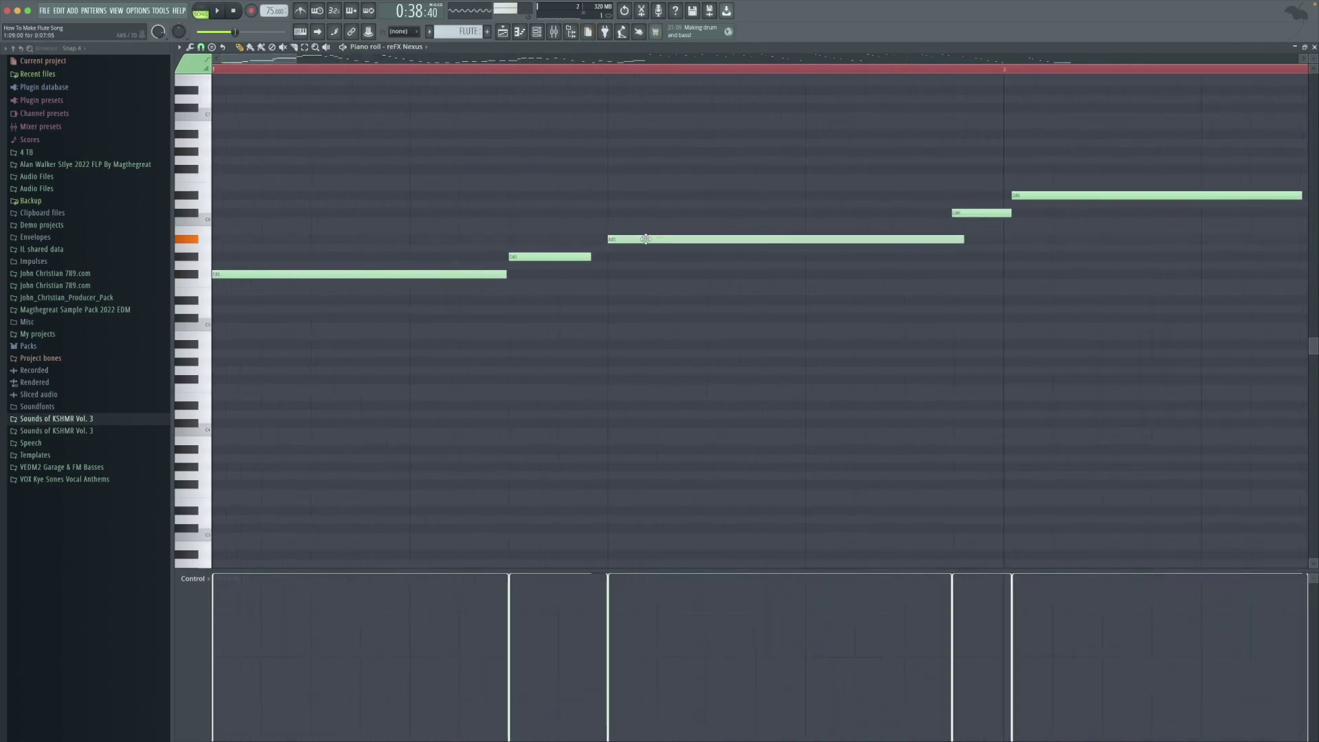
key("ctrl+a")
left_click(200, 47)
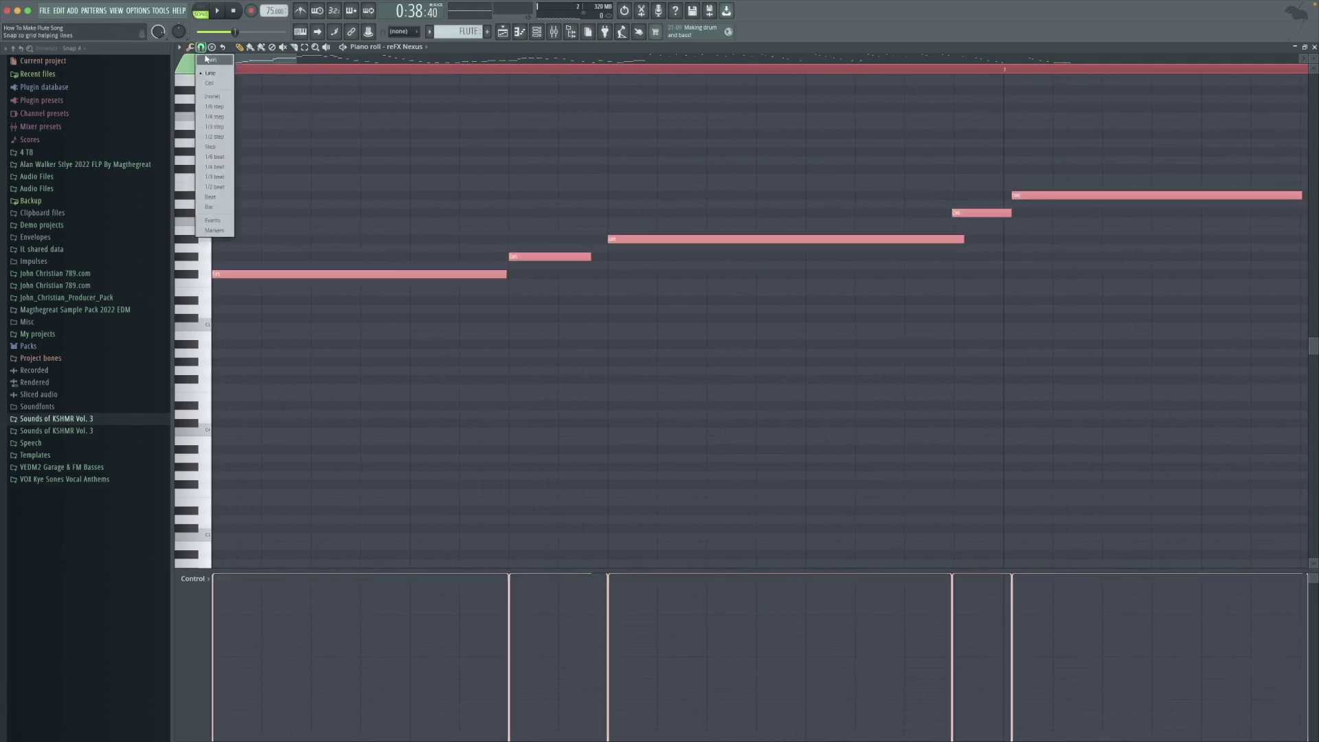
left_click(218, 71)
right_click(535, 291)
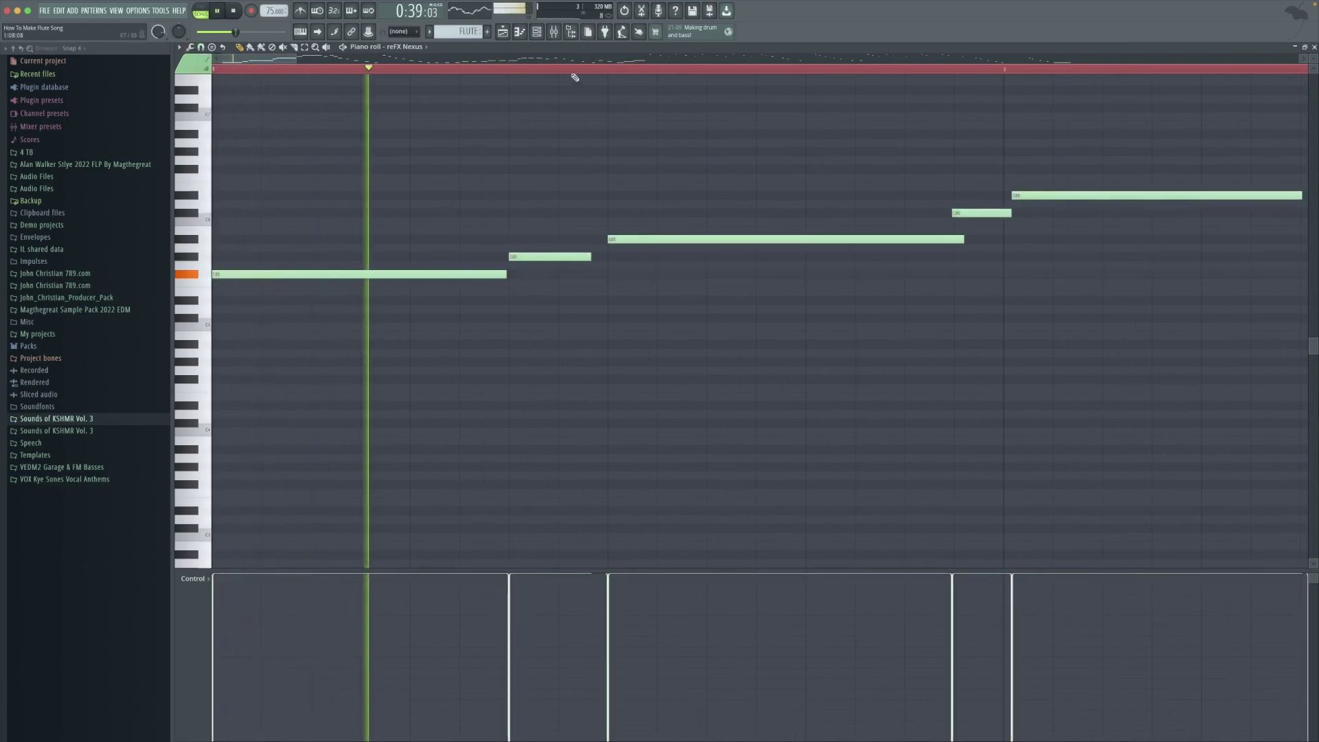
- Shorten the third flute note, extend the fourth note earlier to meet it, and shift the fifth note slightly earlier to close up the phrase
left_click_drag(296, 60, 356, 63)
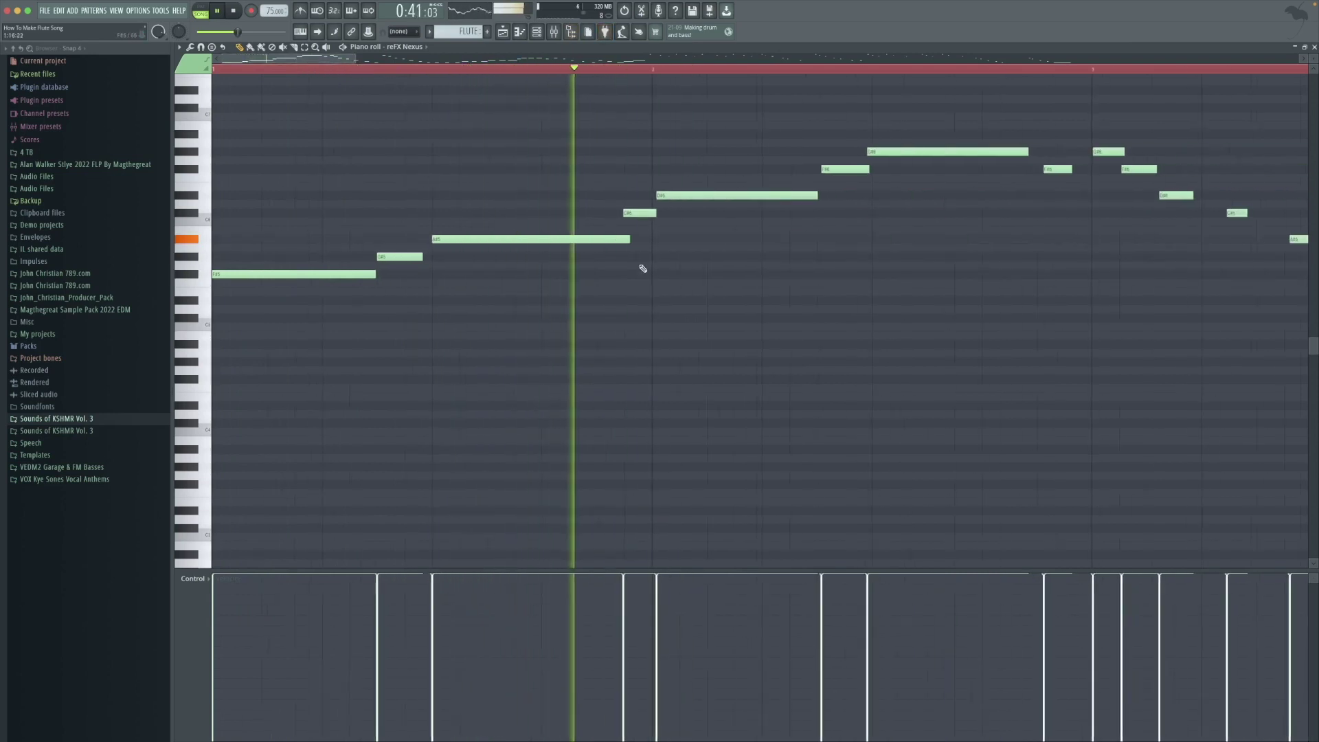
left_click_drag(630, 240, 597, 247)
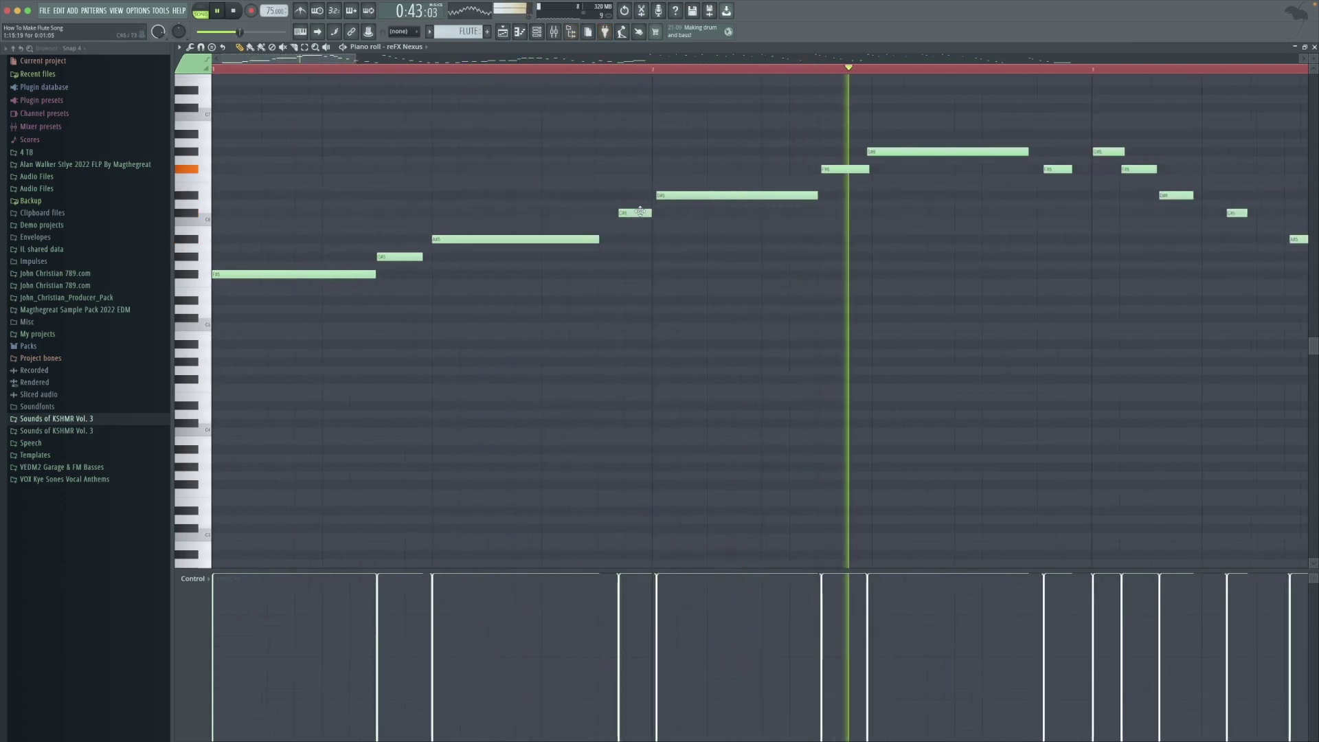
left_click_drag(651, 213, 625, 214)
key("space")
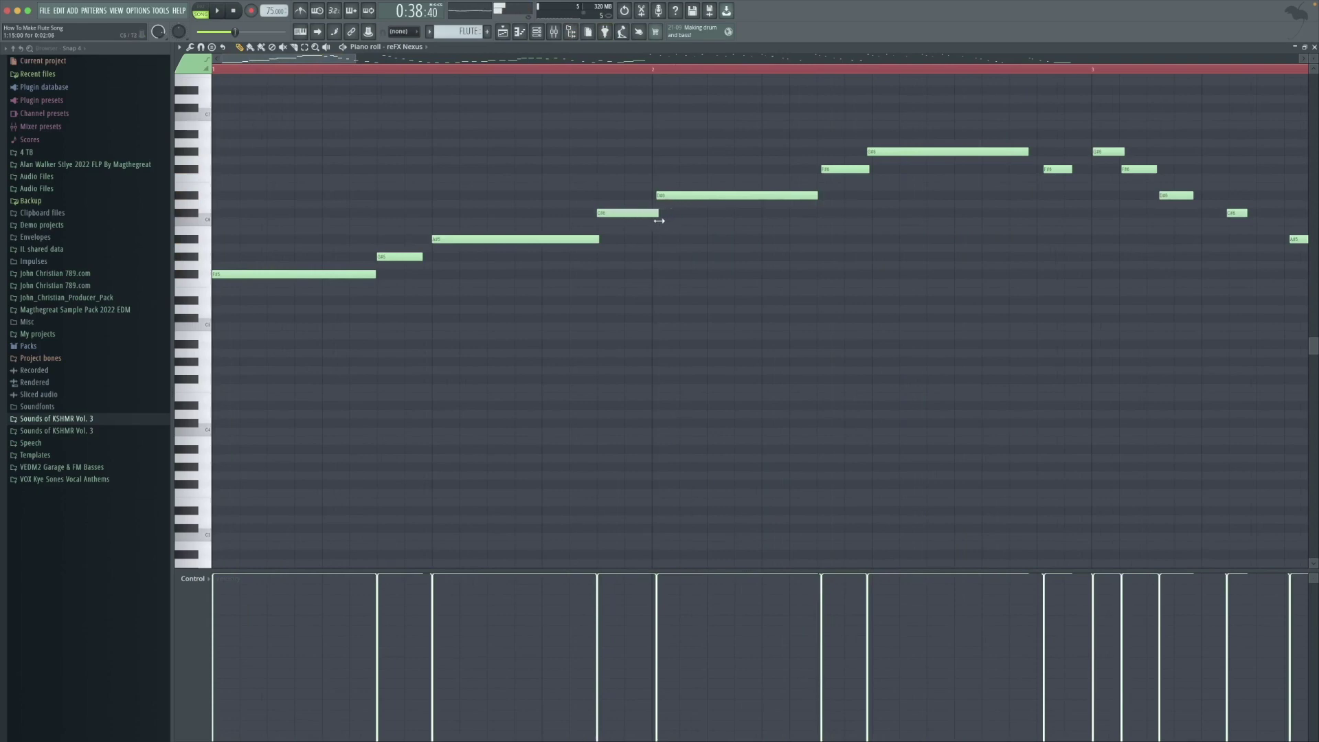
left_click_drag(694, 194, 690, 194)
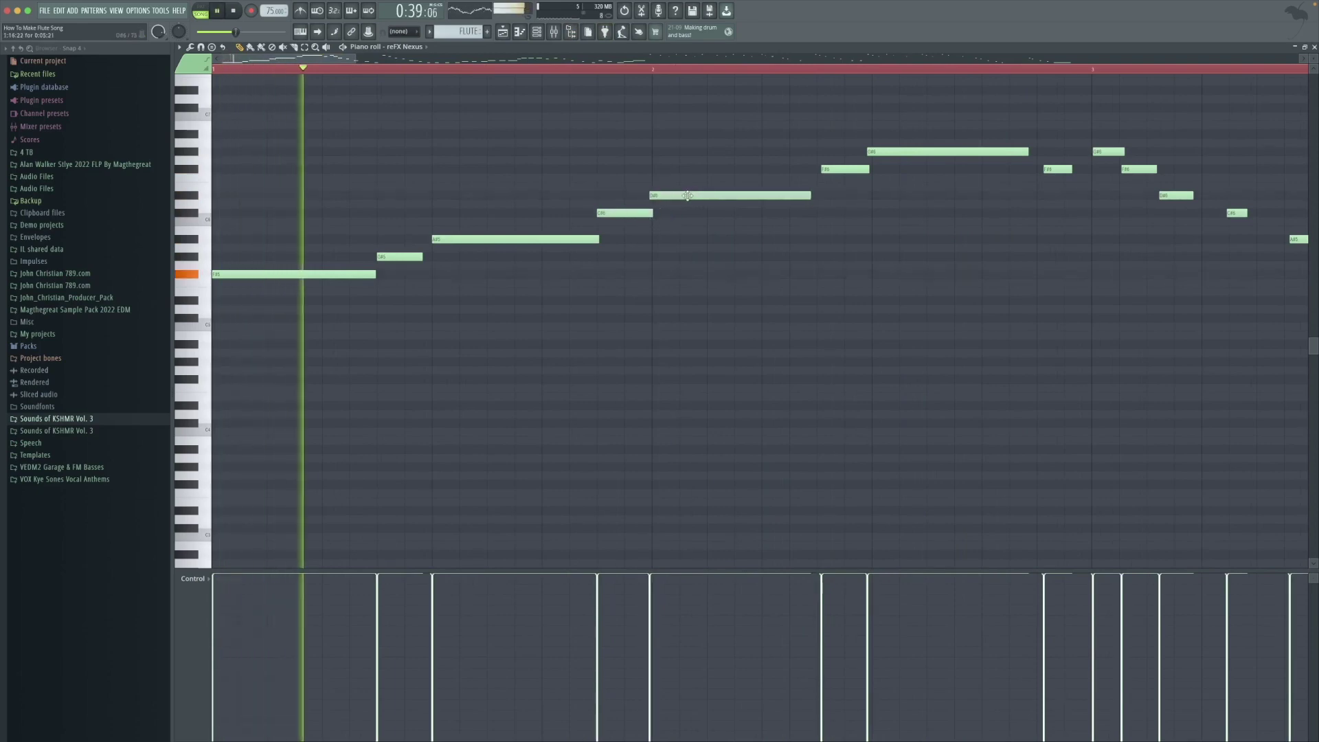
left_click(204, 62)
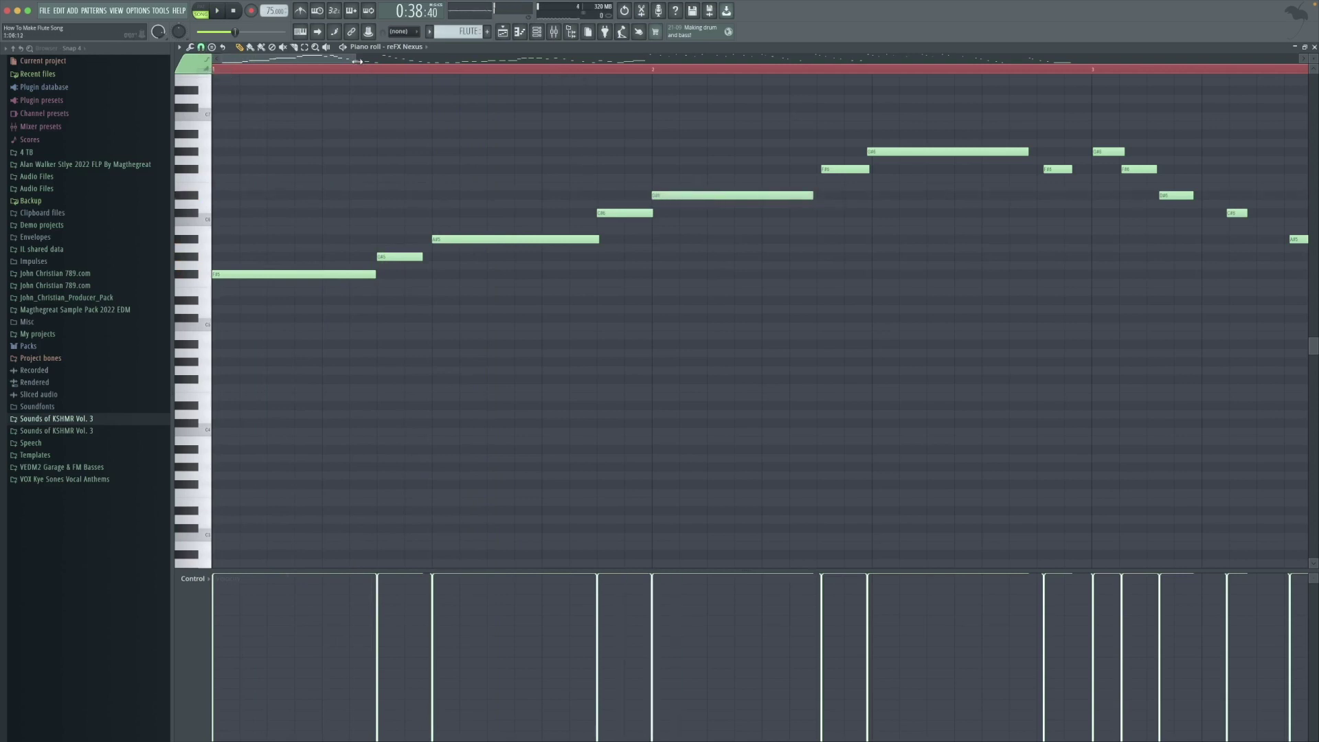
- Quantize the start times of all flute notes and clear the selection
key("ctrl+a")
key("shift+q")
right_click(709, 246)
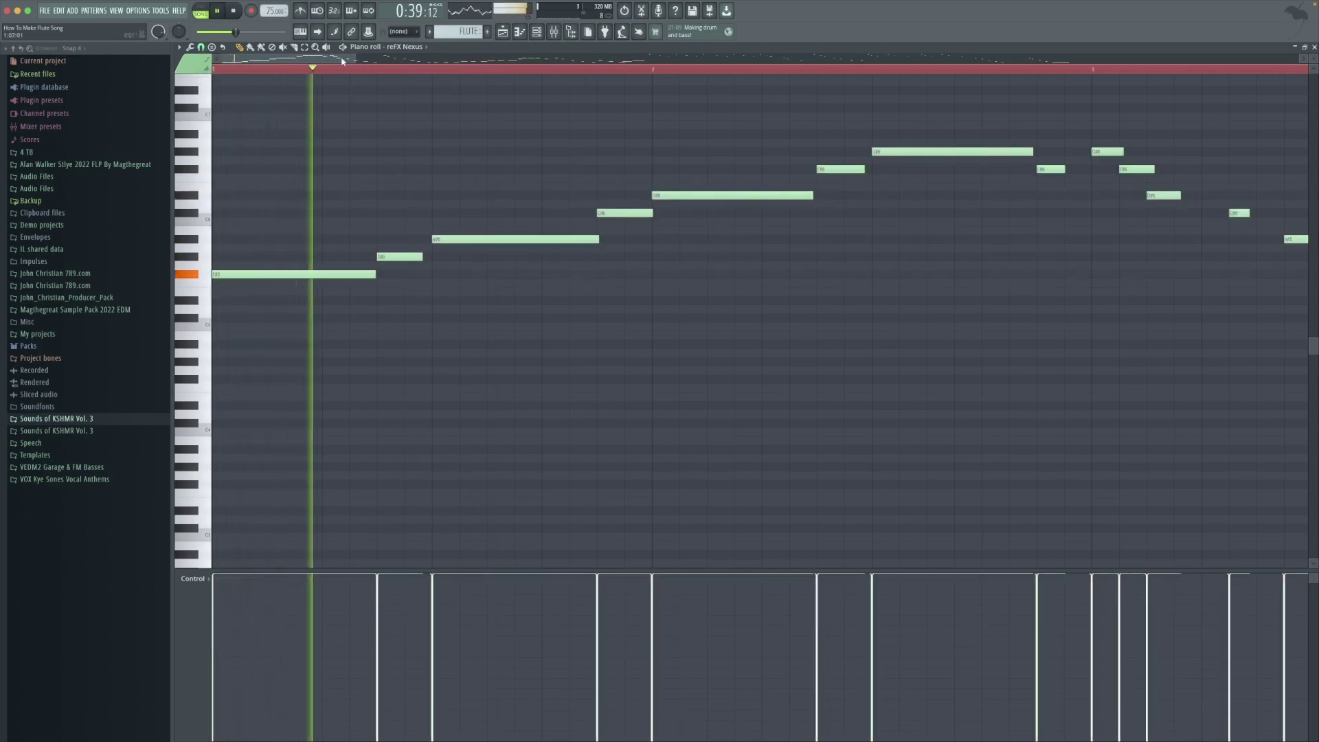
scroll(471, 80, "down", 3)
scroll(519, 83, "down", 2)
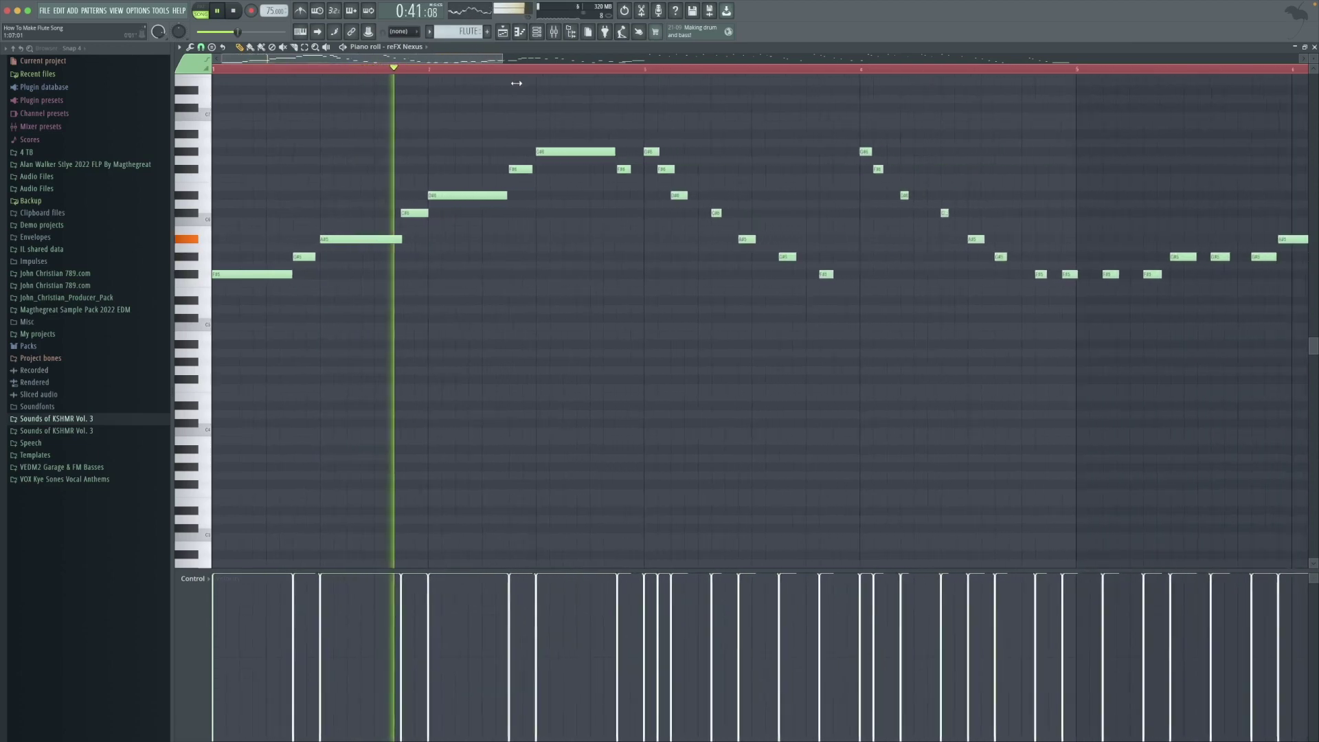
scroll(403, 69, "up", 3)
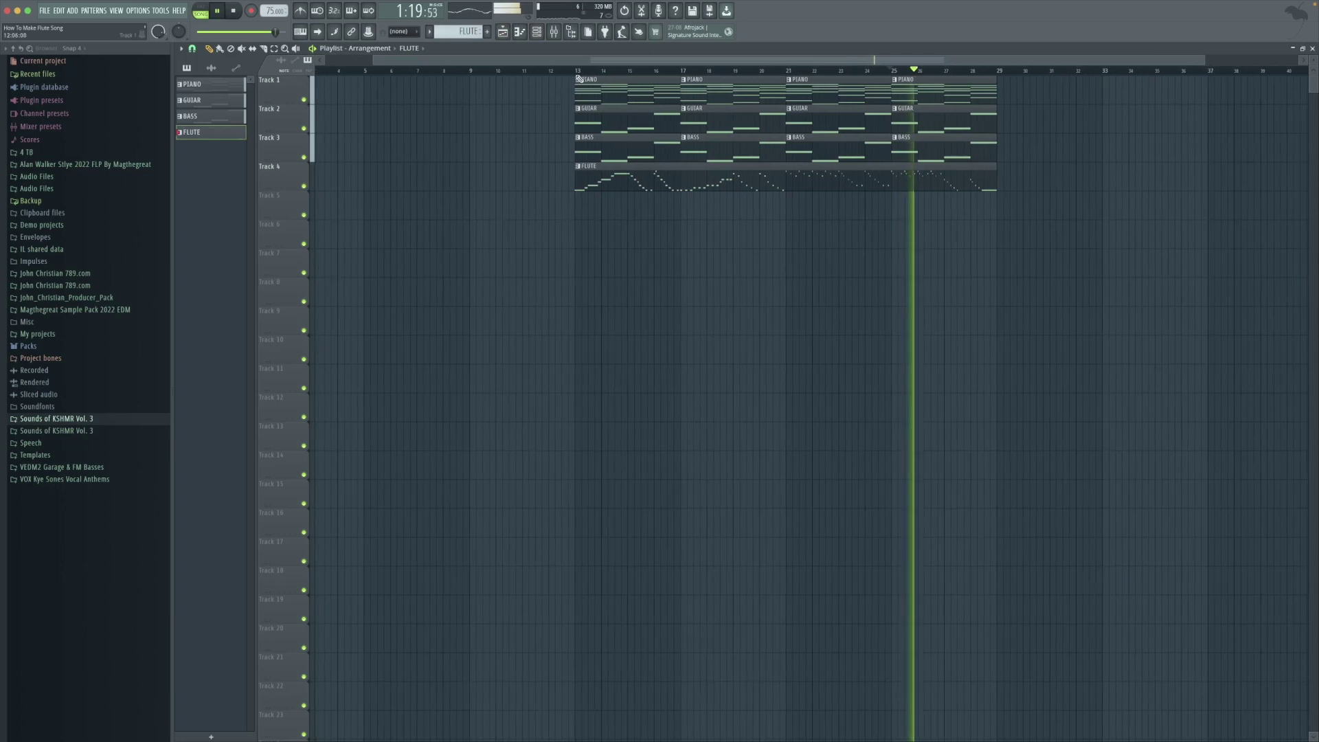
- Stop playback, duplicate the four PIANO clips on Track 1 and move the copies so they start at bar 1
key("space")
left_click_drag(611, 65, 430, 91)
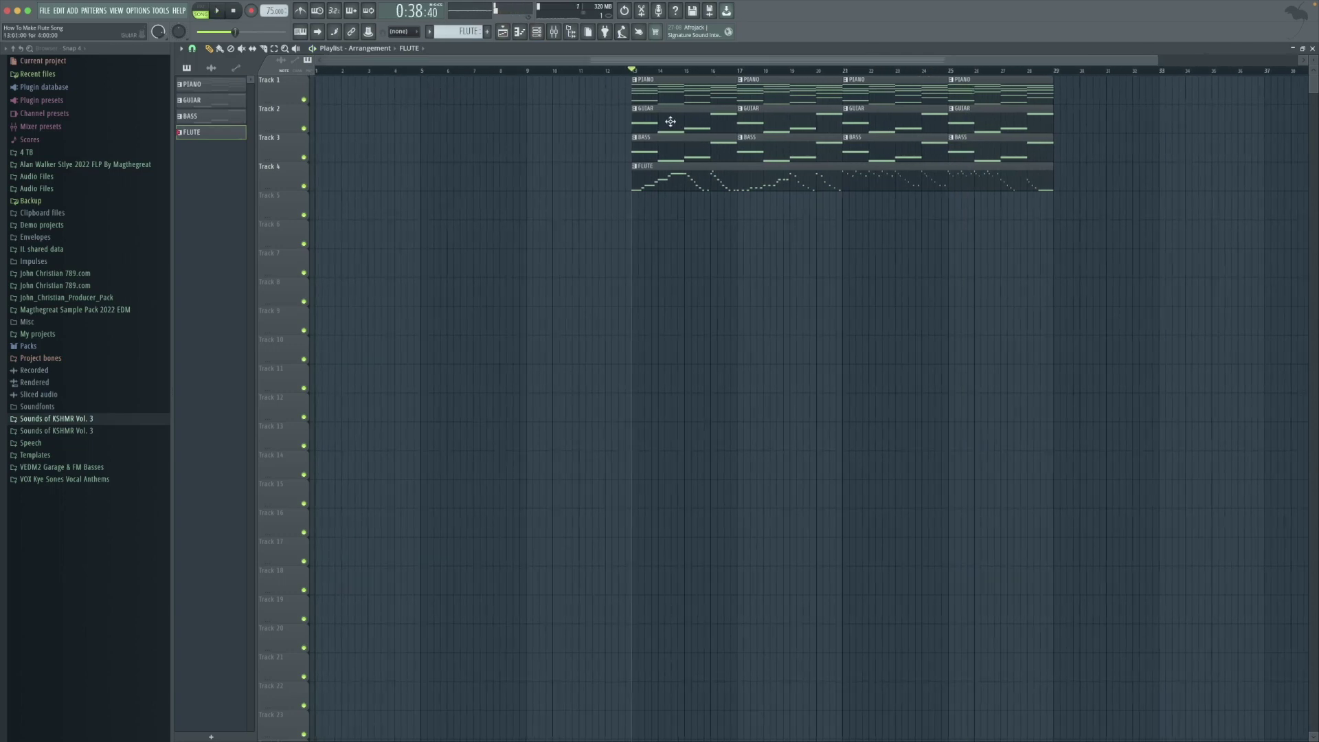
left_click_drag(551, 94, 1078, 92)
key("ctrl+b")
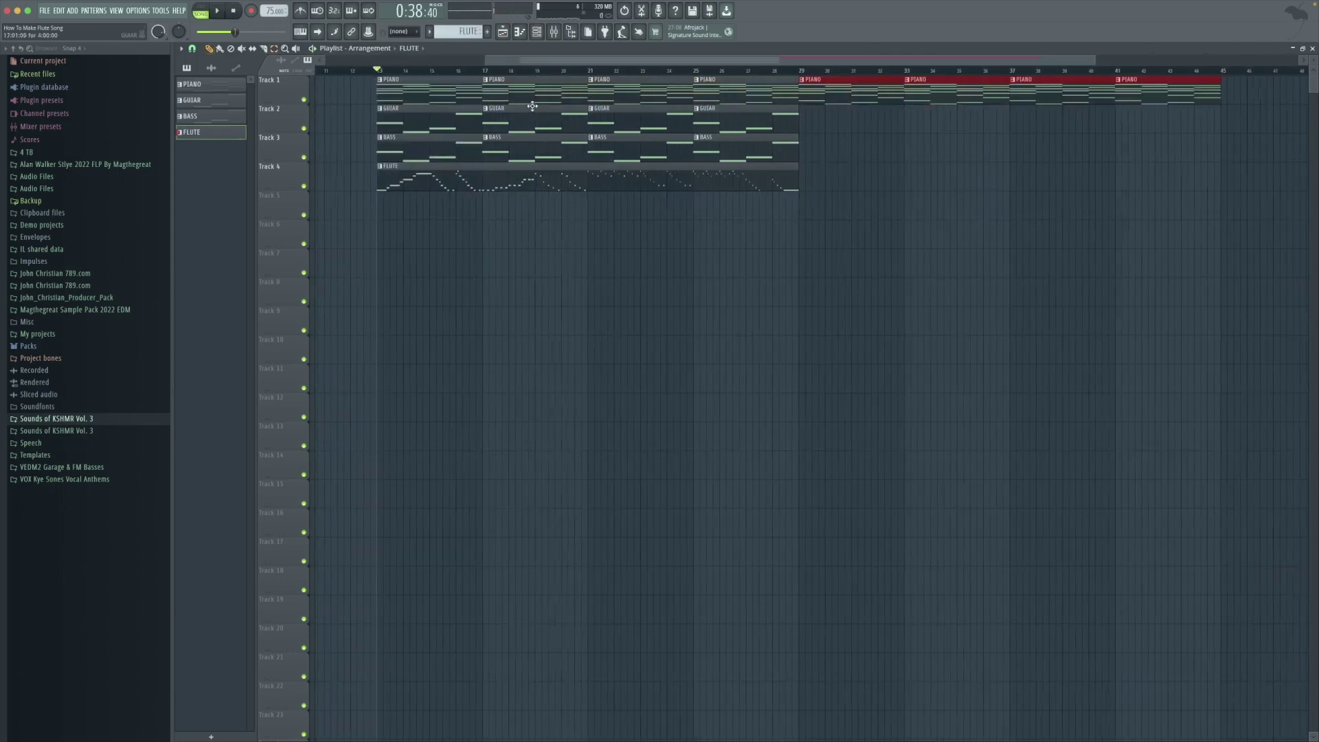
left_click_drag(861, 88, 2, 69)
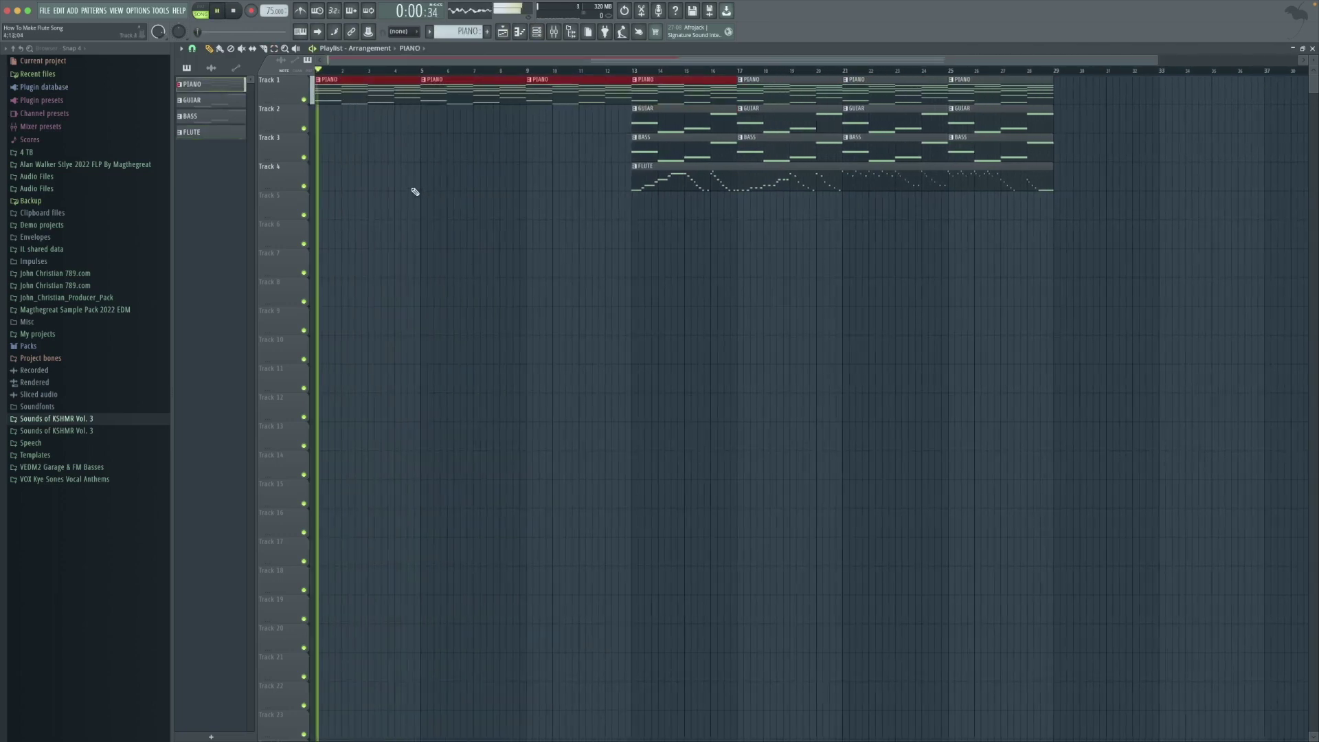
- Place GUIAR pattern clips at bars 1 and 5 on Track 2
left_click(671, 130)
left_click_drag(365, 118, 277, 136)
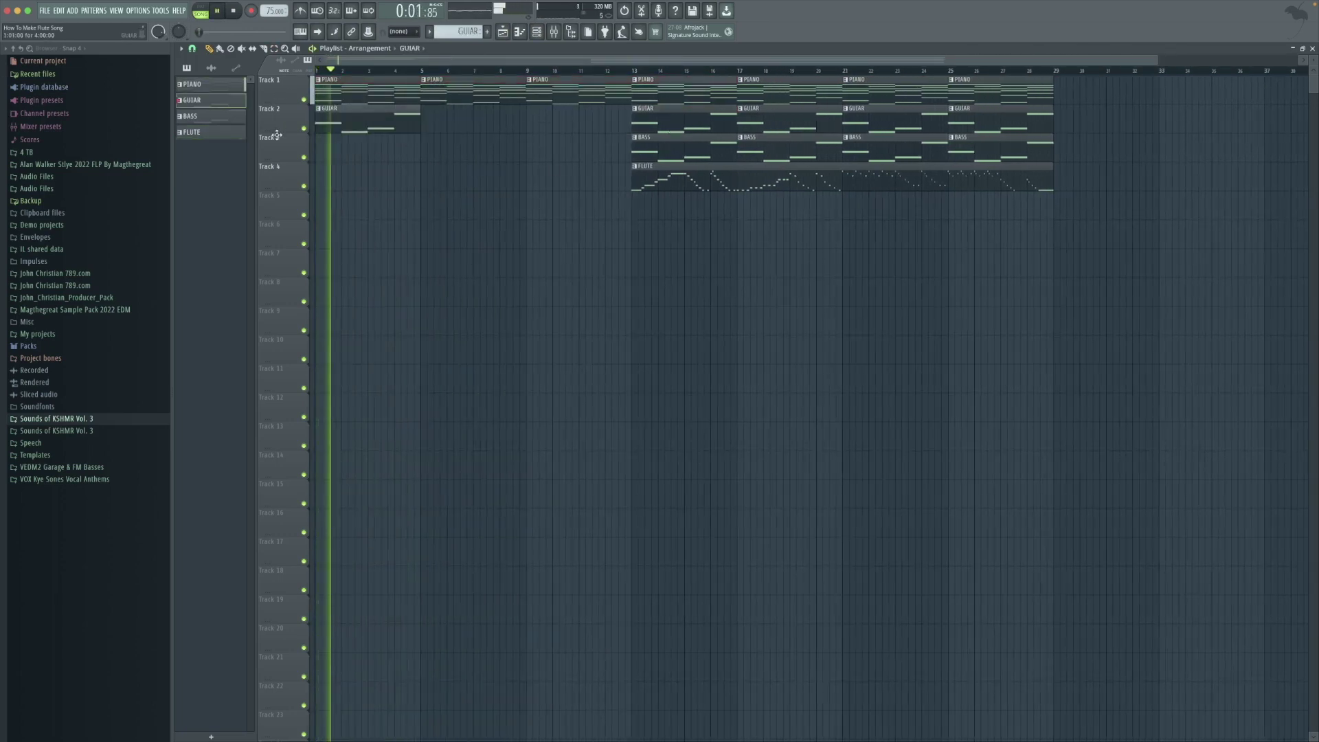
left_click(424, 118)
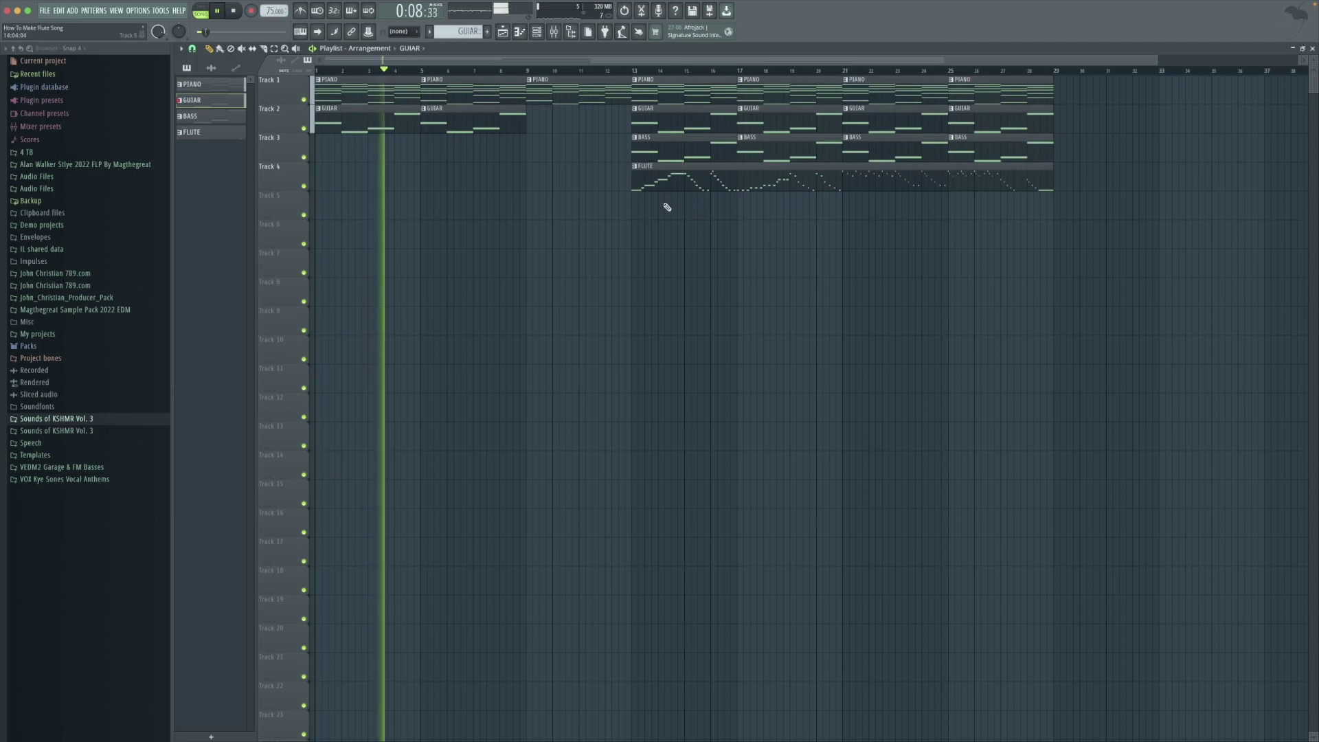
- Place BASS clips at bars 5 and 9 on Track 3 and a GUIAR clip at bar 9 on Track 2
left_click(680, 148)
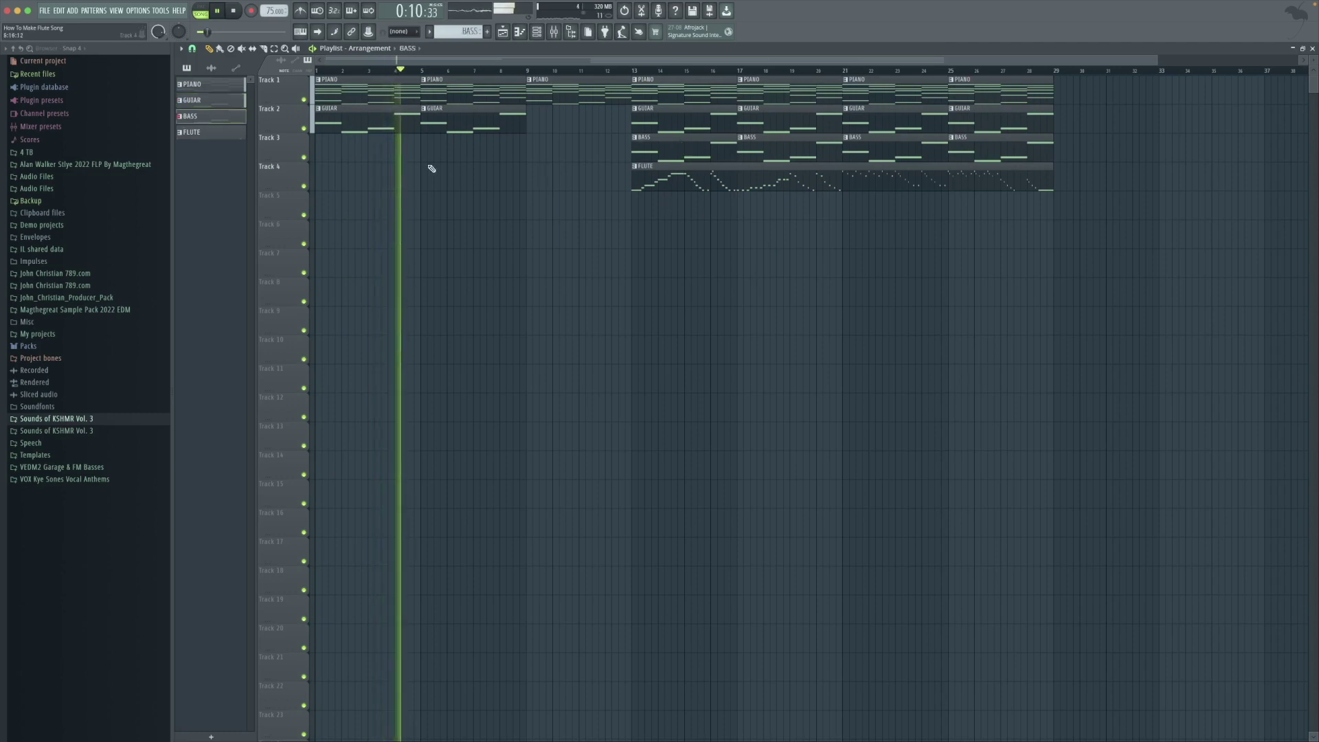
left_click(425, 170)
left_click_drag(495, 184, 496, 156)
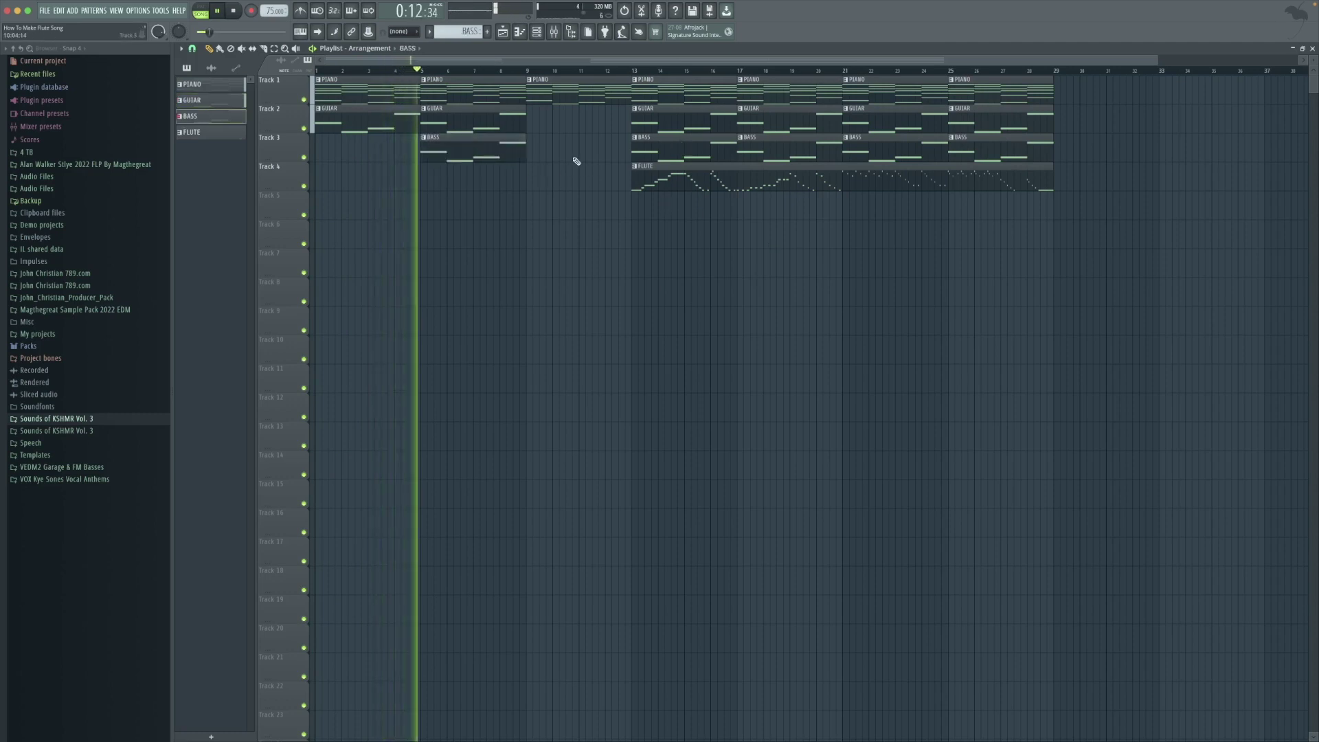
left_click(530, 151)
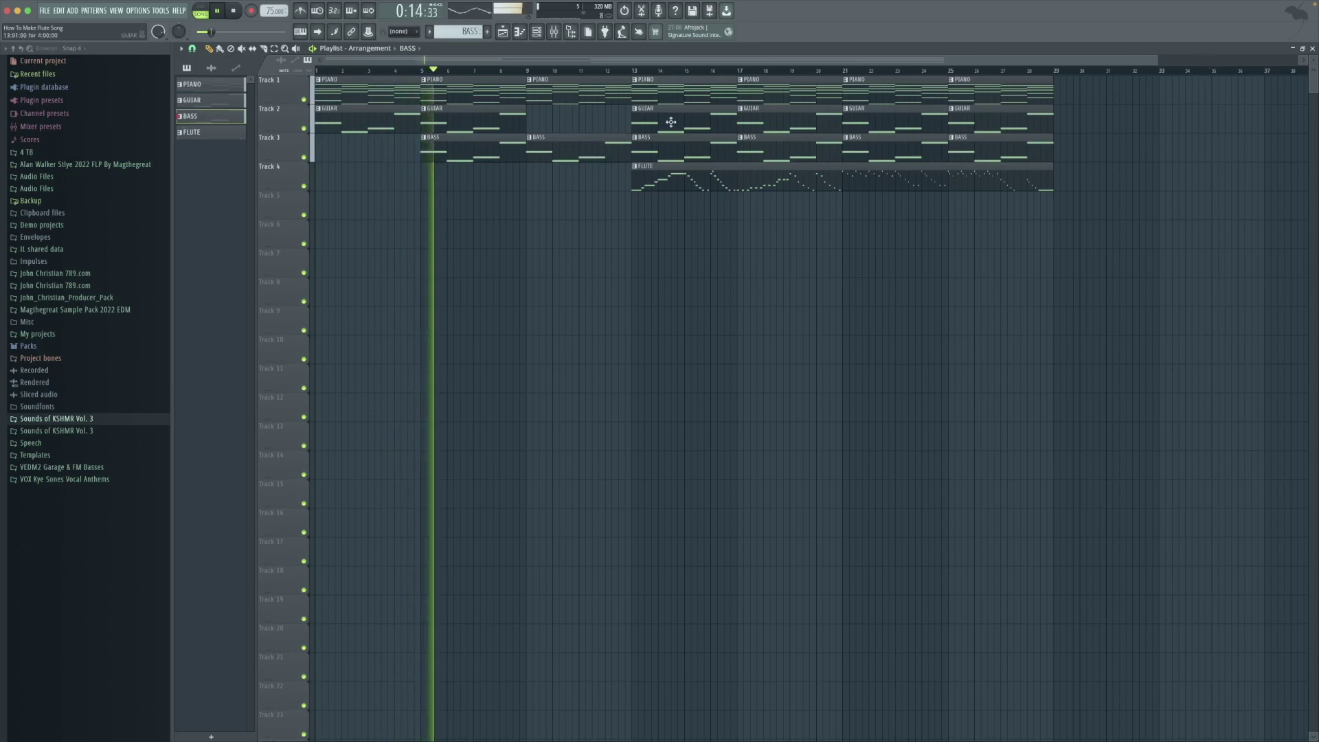
left_click(519, 123)
left_click(538, 124)
left_click_drag(568, 121, 574, 121)
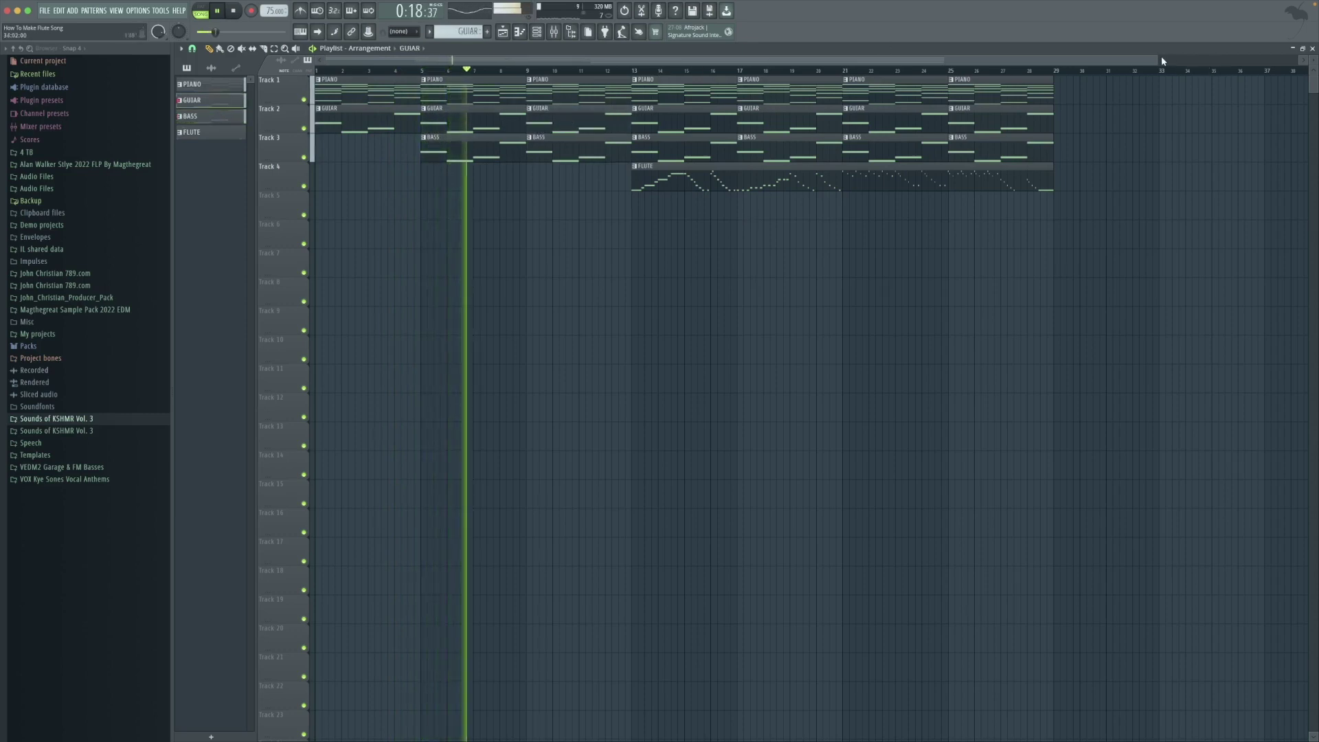
- Stop playback and place KSHMR_Acoustic_Snare_14_F# from the Sounds of KSHMR Vol. 3 acoustic snares on Track 6 at beat 2 of bar 1
left_click_drag(1162, 60, 919, 61)
key("space")
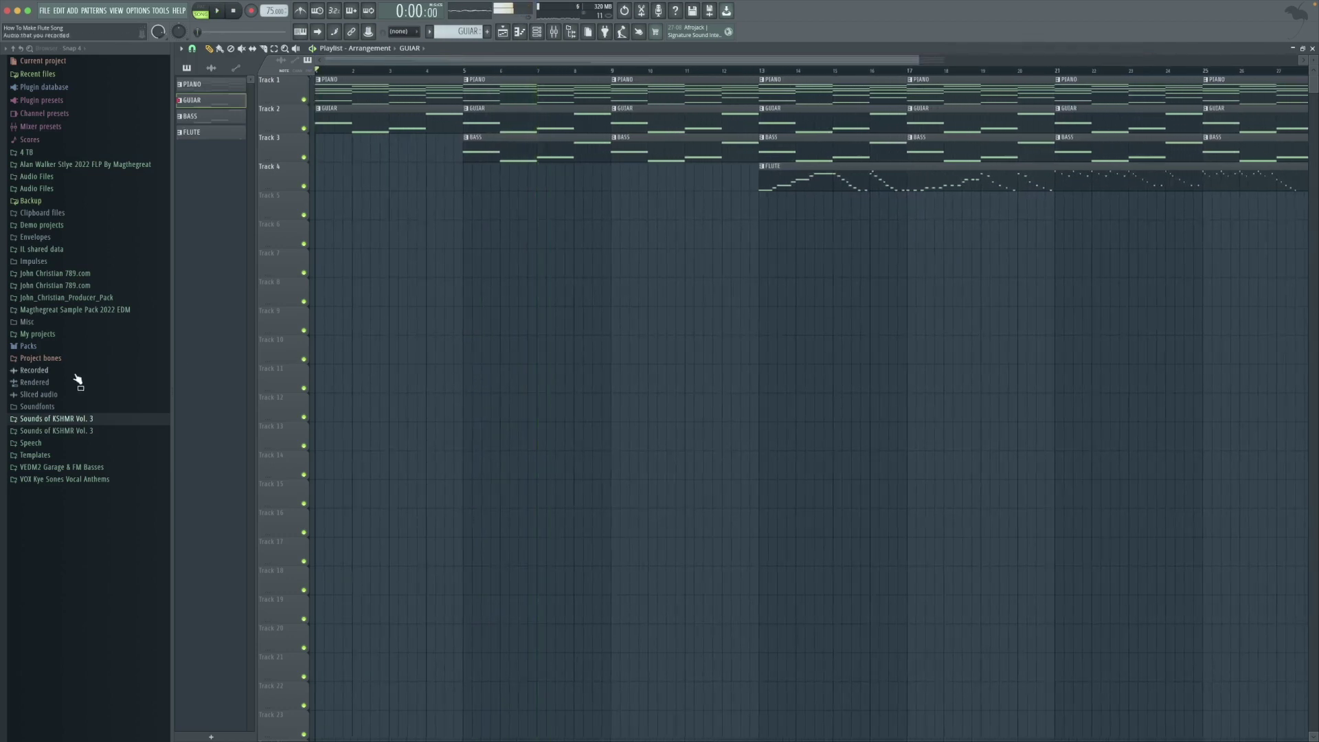
left_click(55, 418)
left_click(74, 430)
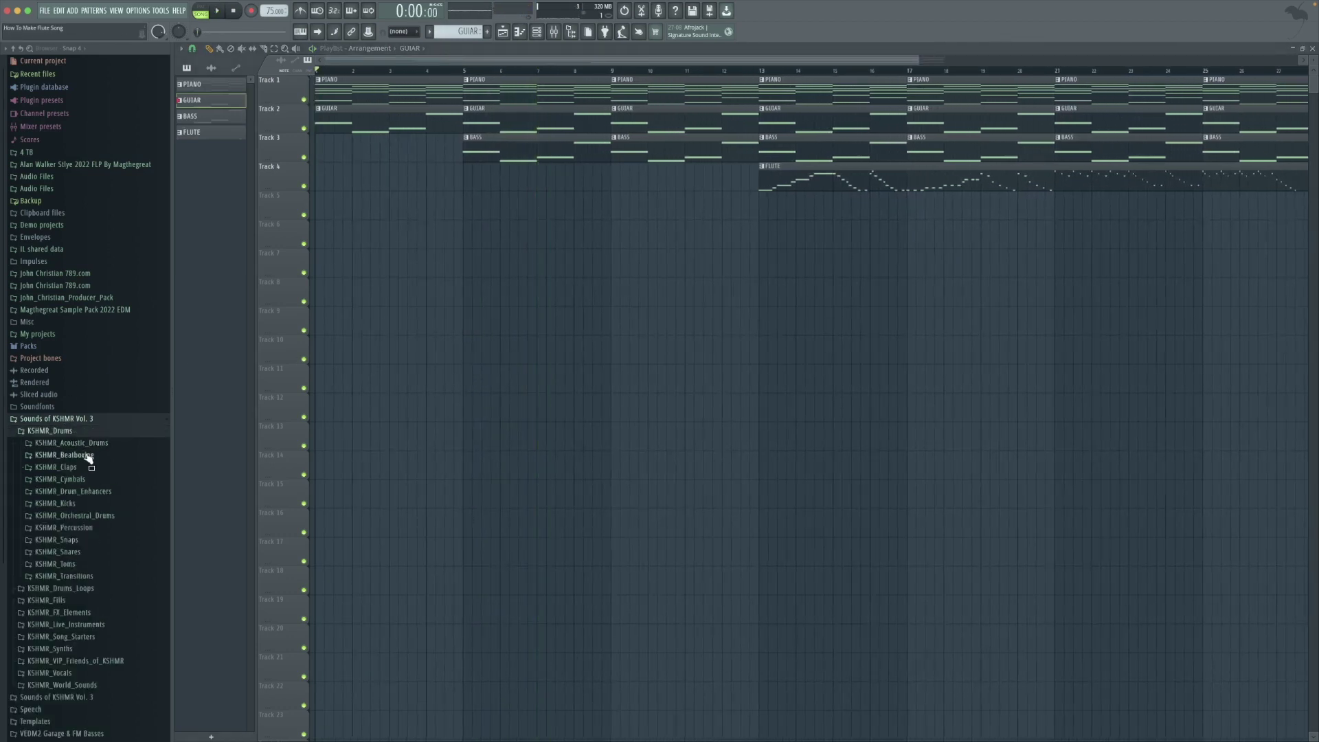
left_click(96, 444)
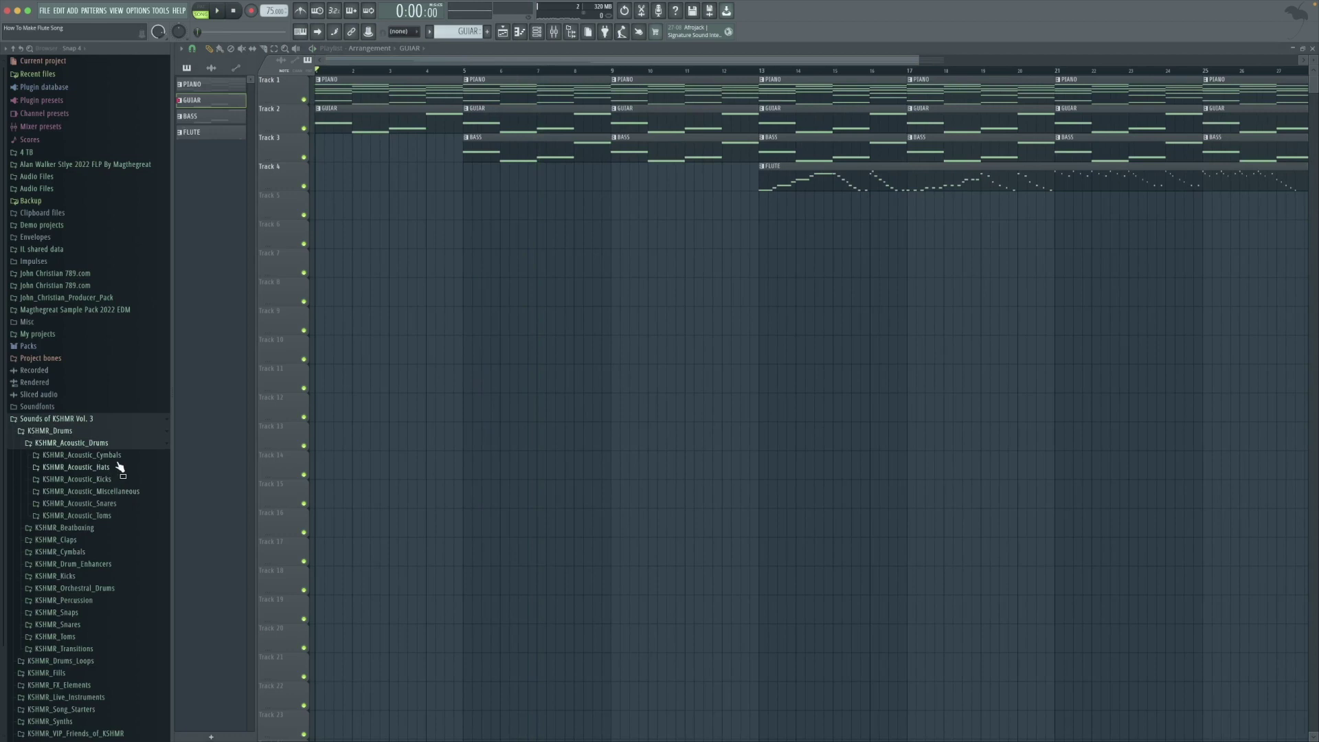
left_click(79, 504)
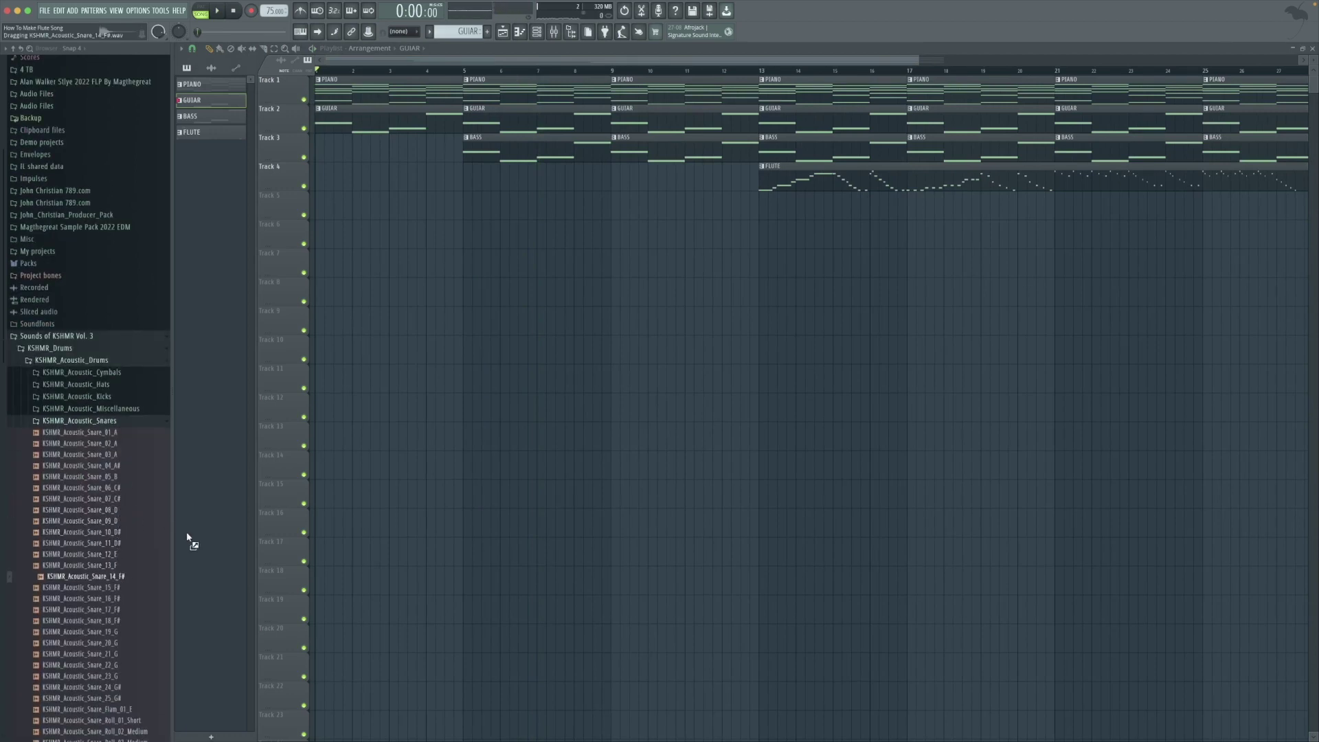
left_click_drag(327, 248, 328, 247)
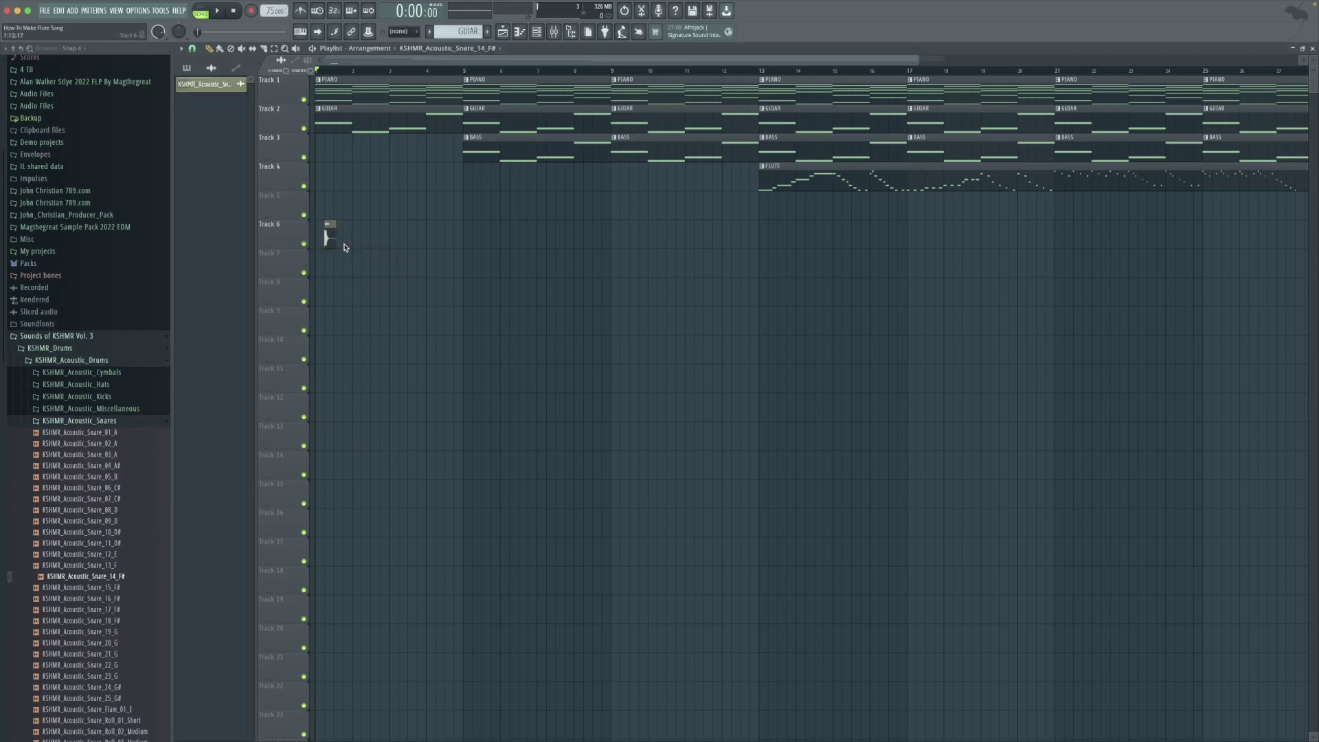
- Open and close the snare sample's settings, then add snare clips on beats 2 and 4 through bar 3 on Track 6
double_click(349, 241)
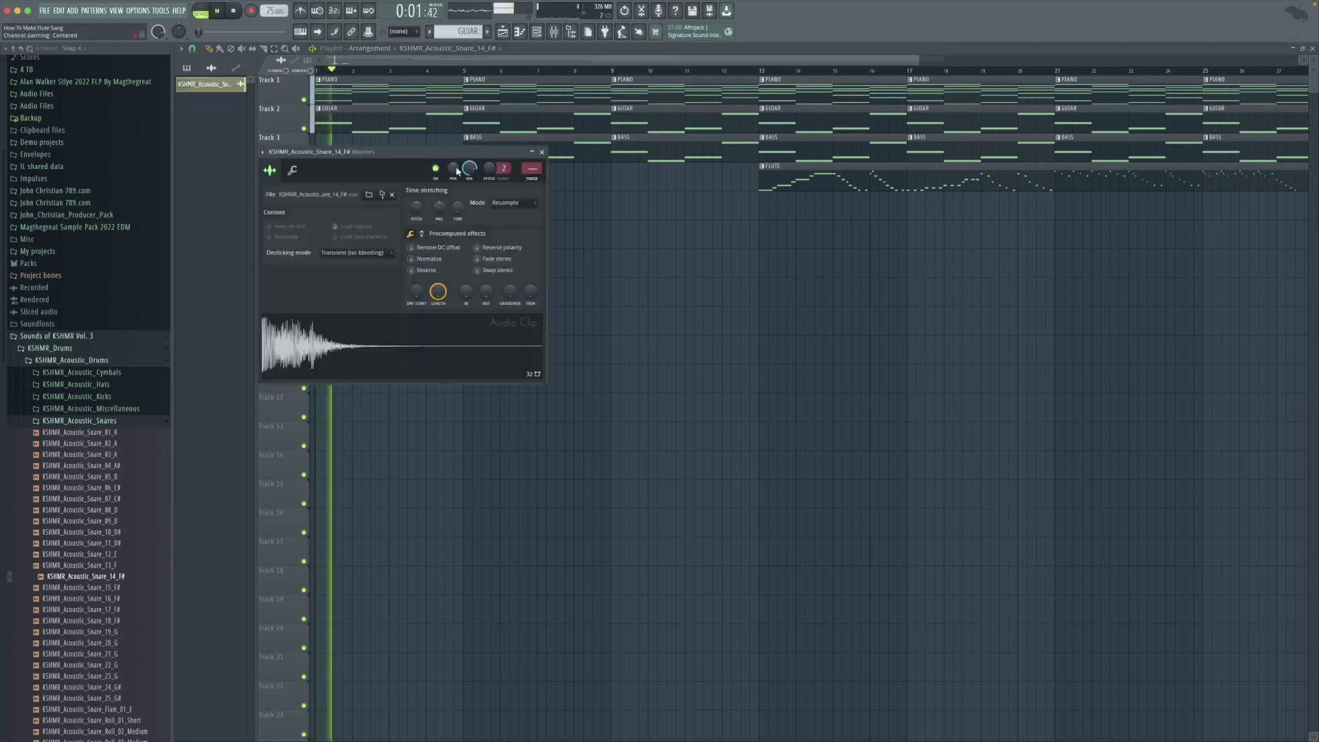
key("Escape")
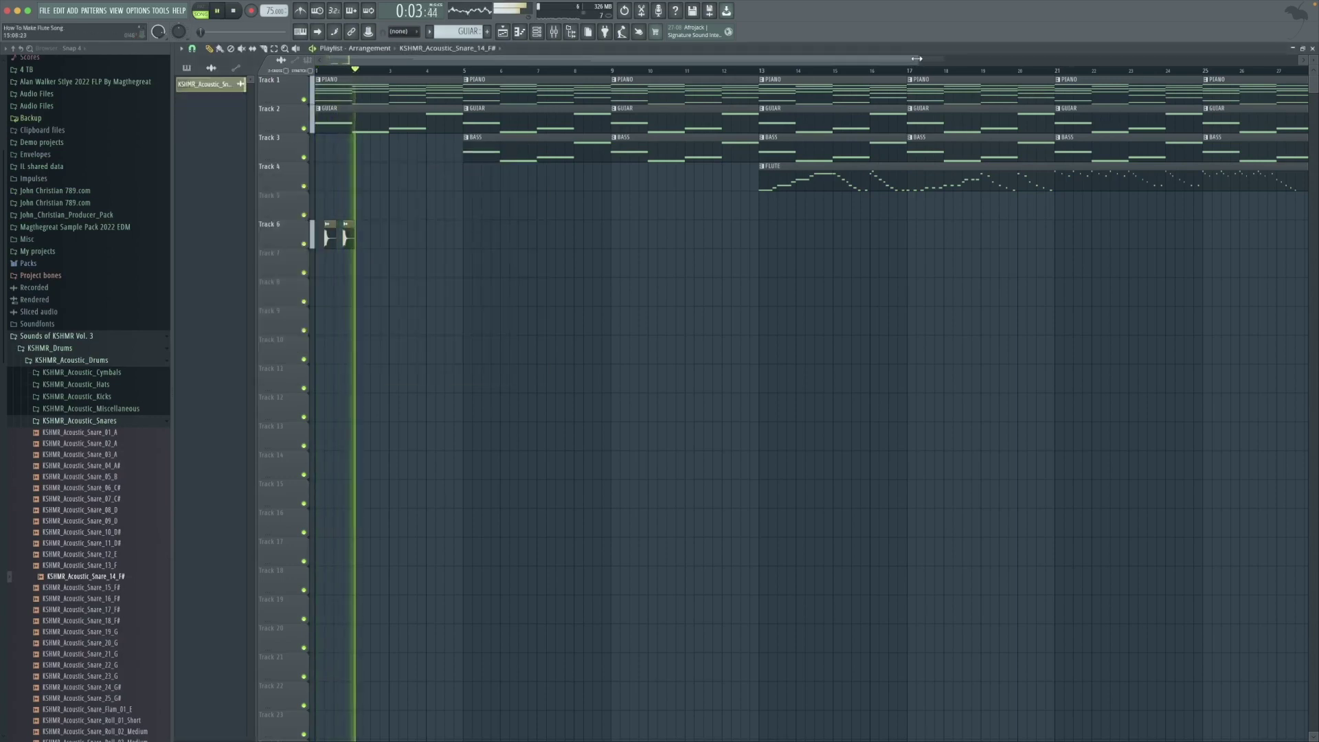
left_click_drag(916, 61, 647, 61)
left_click(406, 241)
left_click(446, 241)
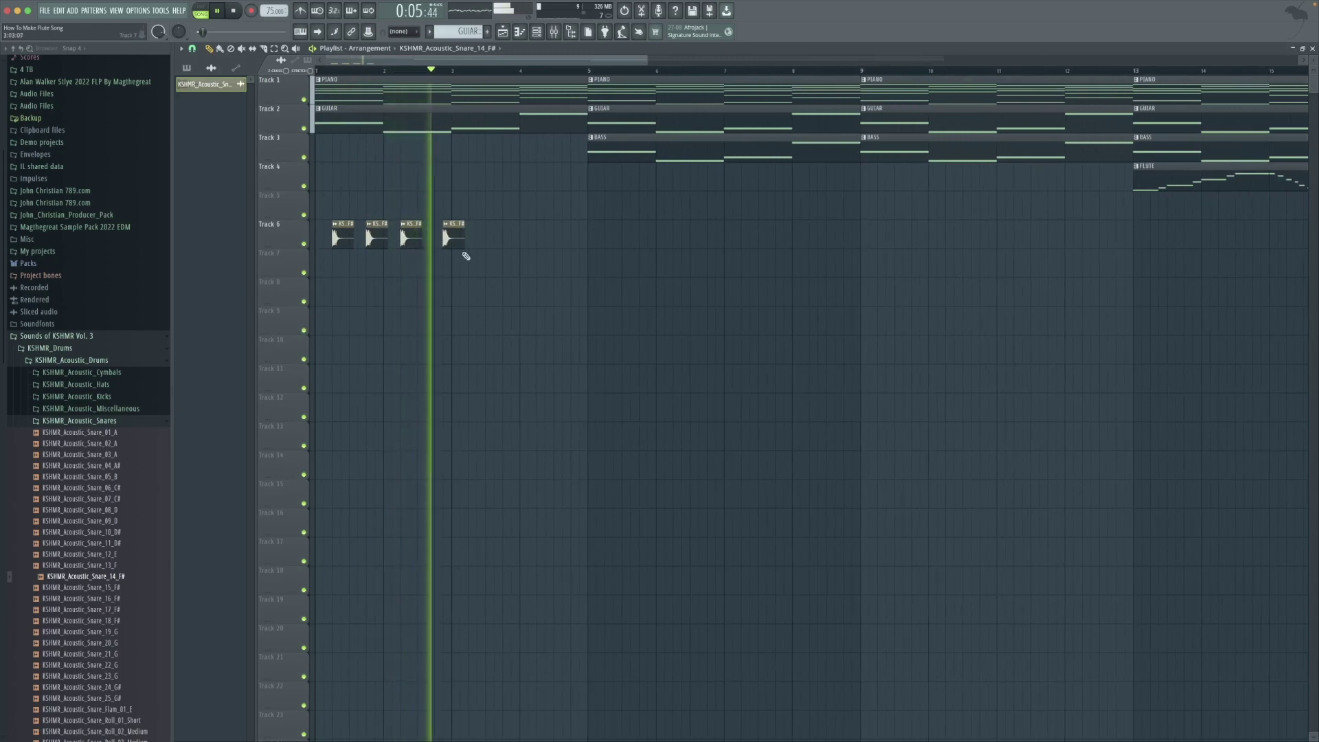
left_click(474, 241)
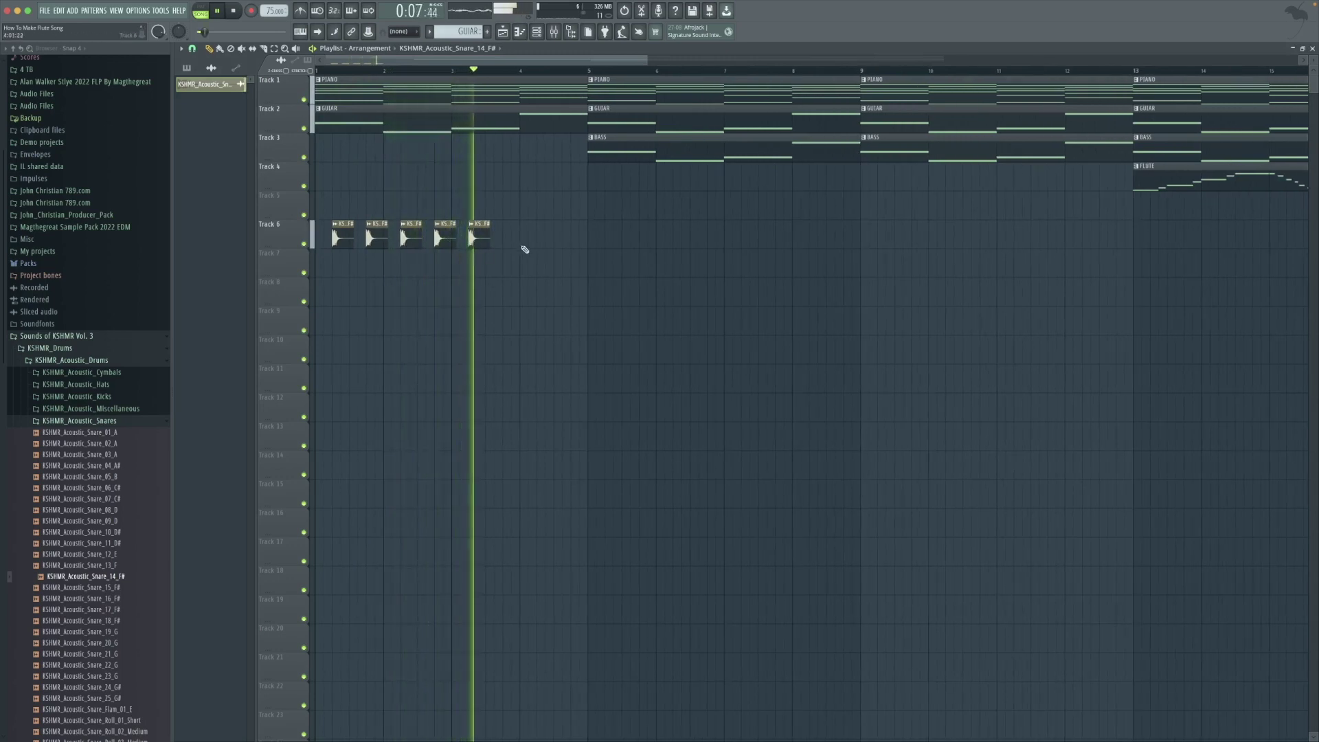
left_click(505, 241)
- Duplicate the six snare clips twice along Track 6, aligning the copies to continue the beats 2 and 4 pattern through bar 9
left_click_drag(558, 240, 318, 240)
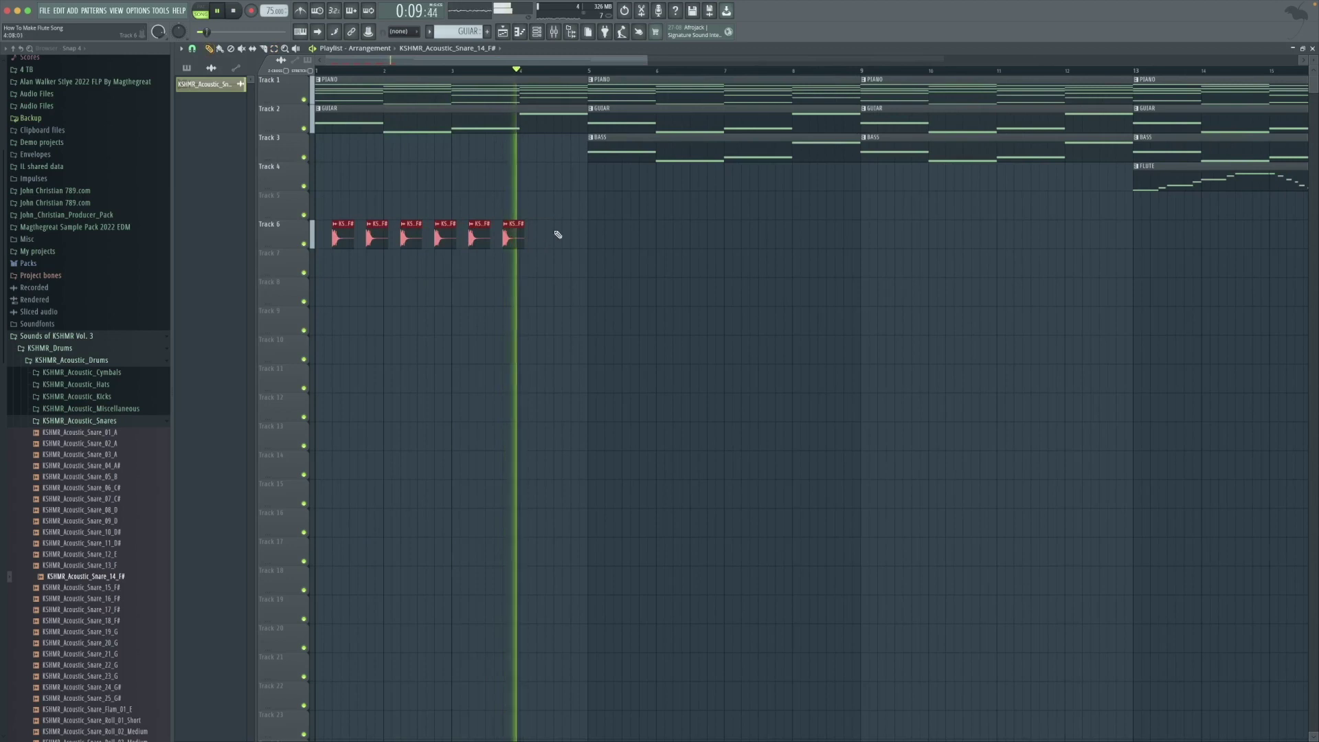
key("super+b")
key("ctrl+b")
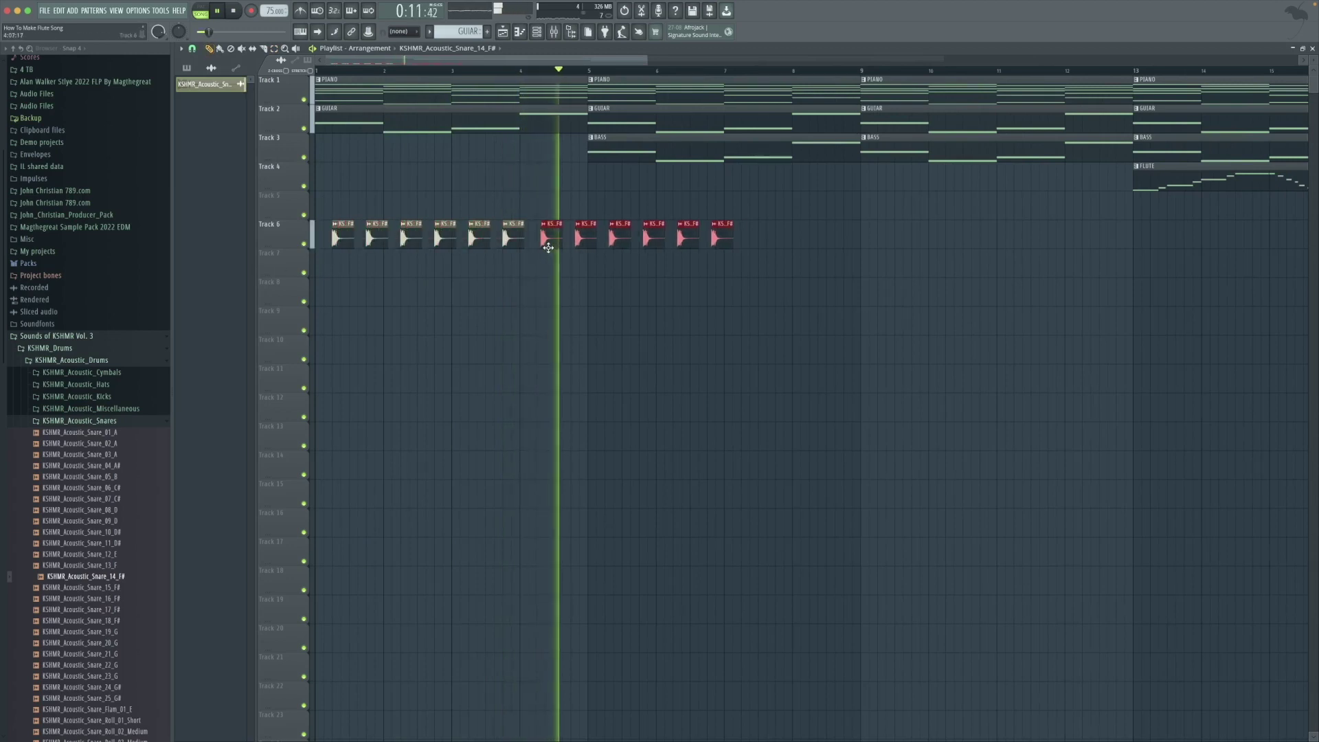
key("shift+i")
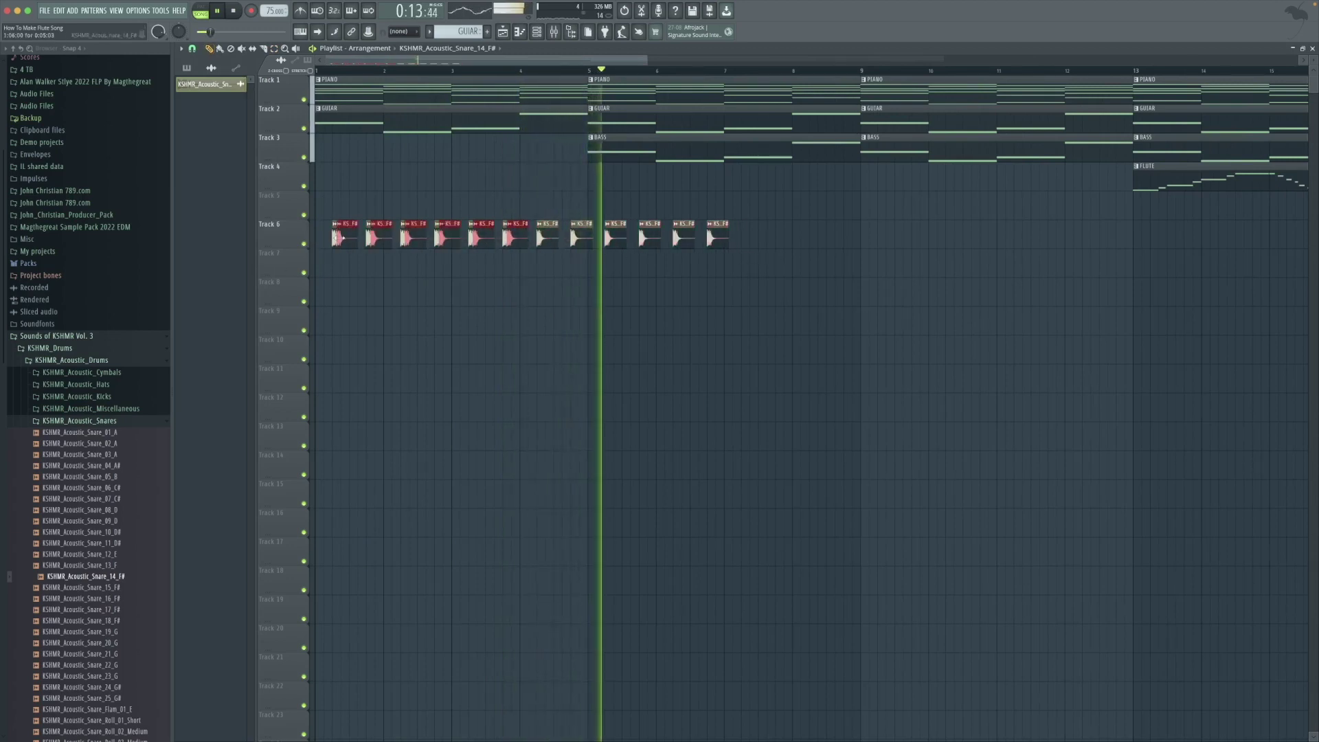
left_click_drag(352, 244, 747, 253)
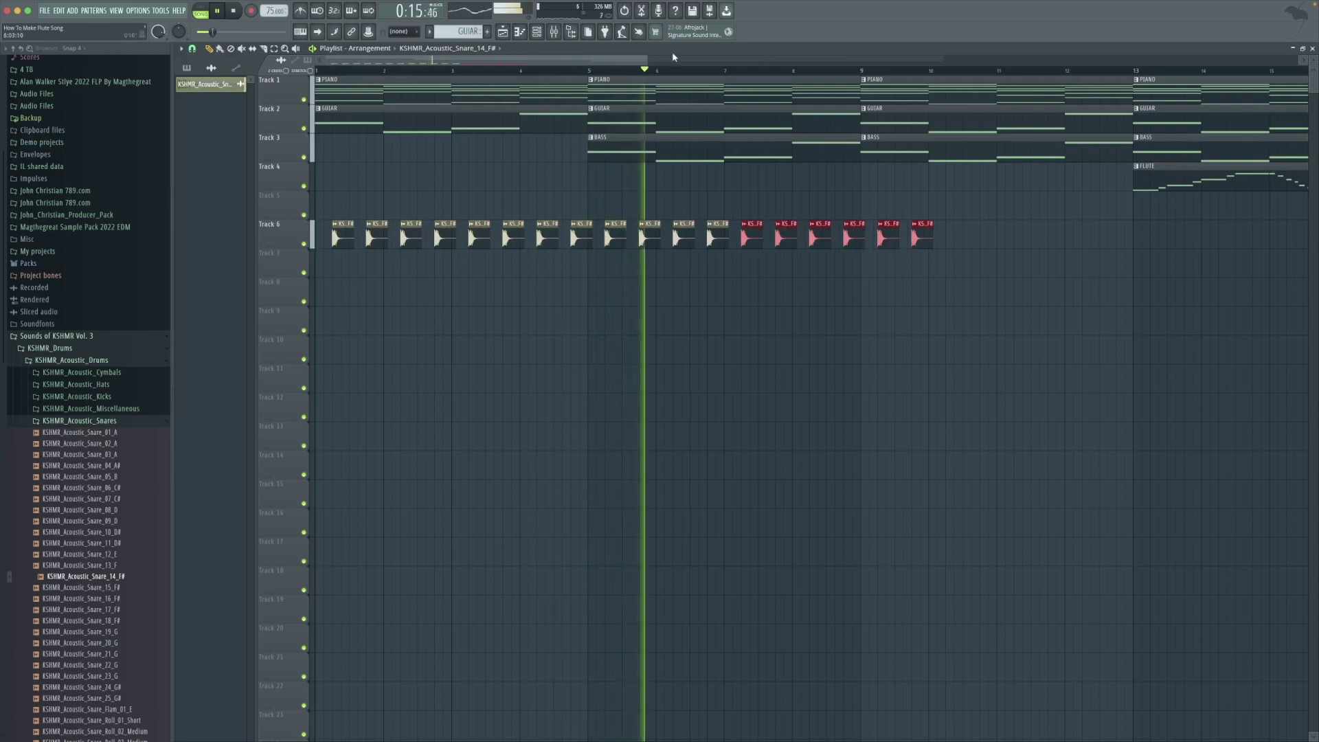
- Duplicate all the snare clips on Track 6, shift the copies earlier to keep the beat spacing, and clear the selection
left_click_drag(648, 60, 742, 61)
left_click_drag(883, 279, 328, 220)
key("ctrl+b")
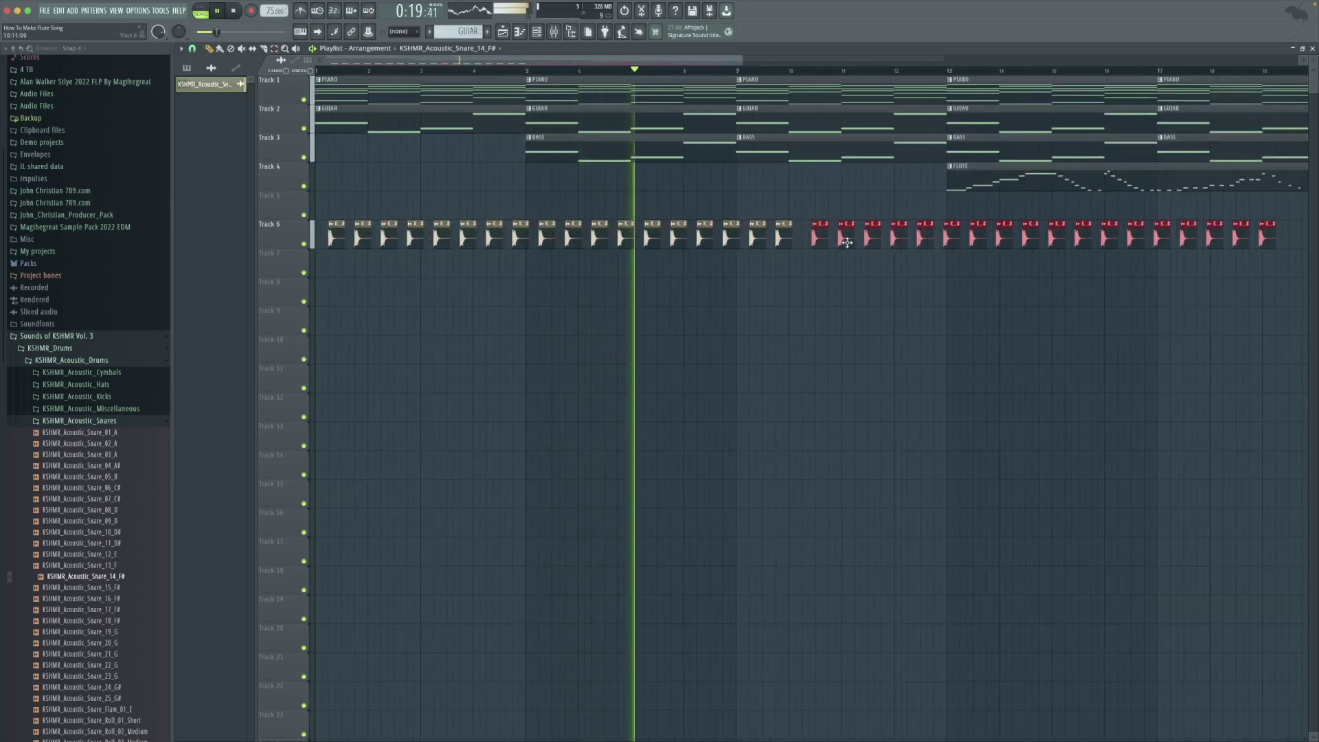
left_click_drag(819, 248, 809, 247)
key("ctrl+d")
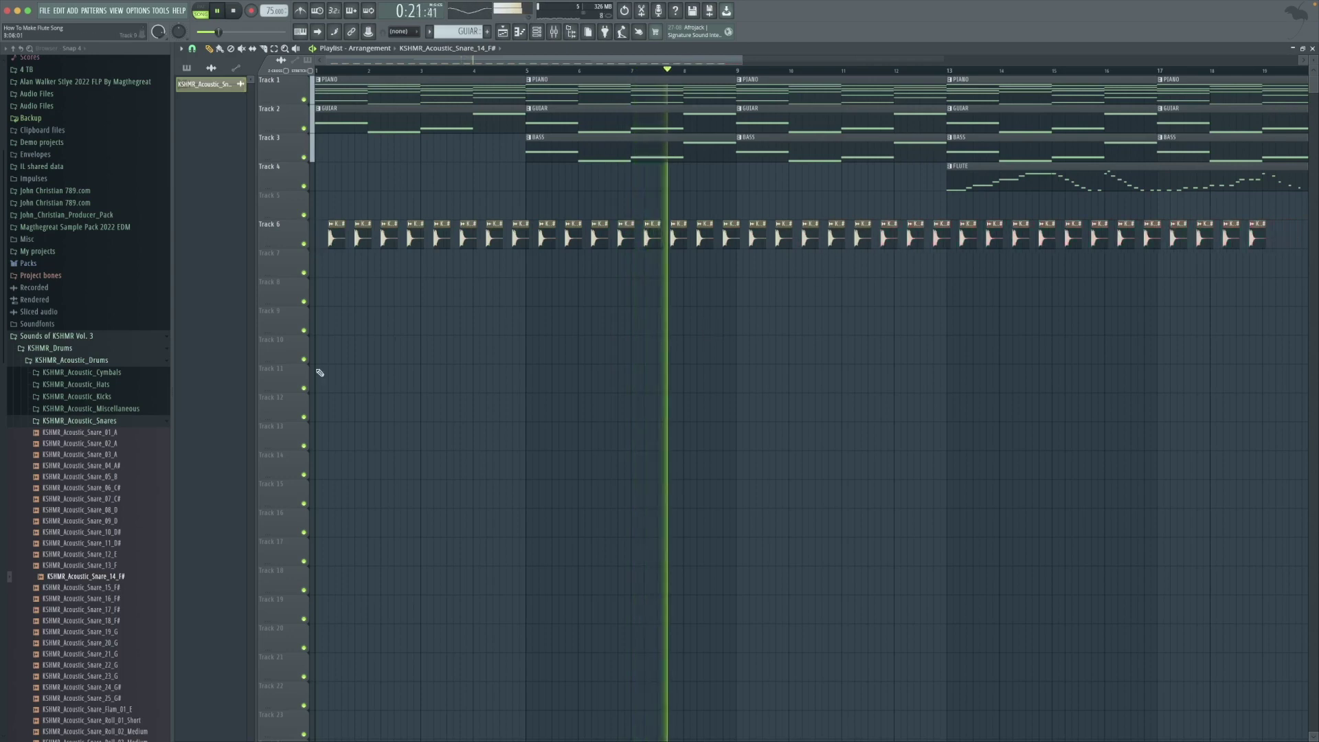
- Stop playback, place KSHMR_Acoustic_Kick_08_Clean on beats 1 and 3 of bar 1 on Track 7, and open and close its sample settings
key("space")
left_click(103, 398)
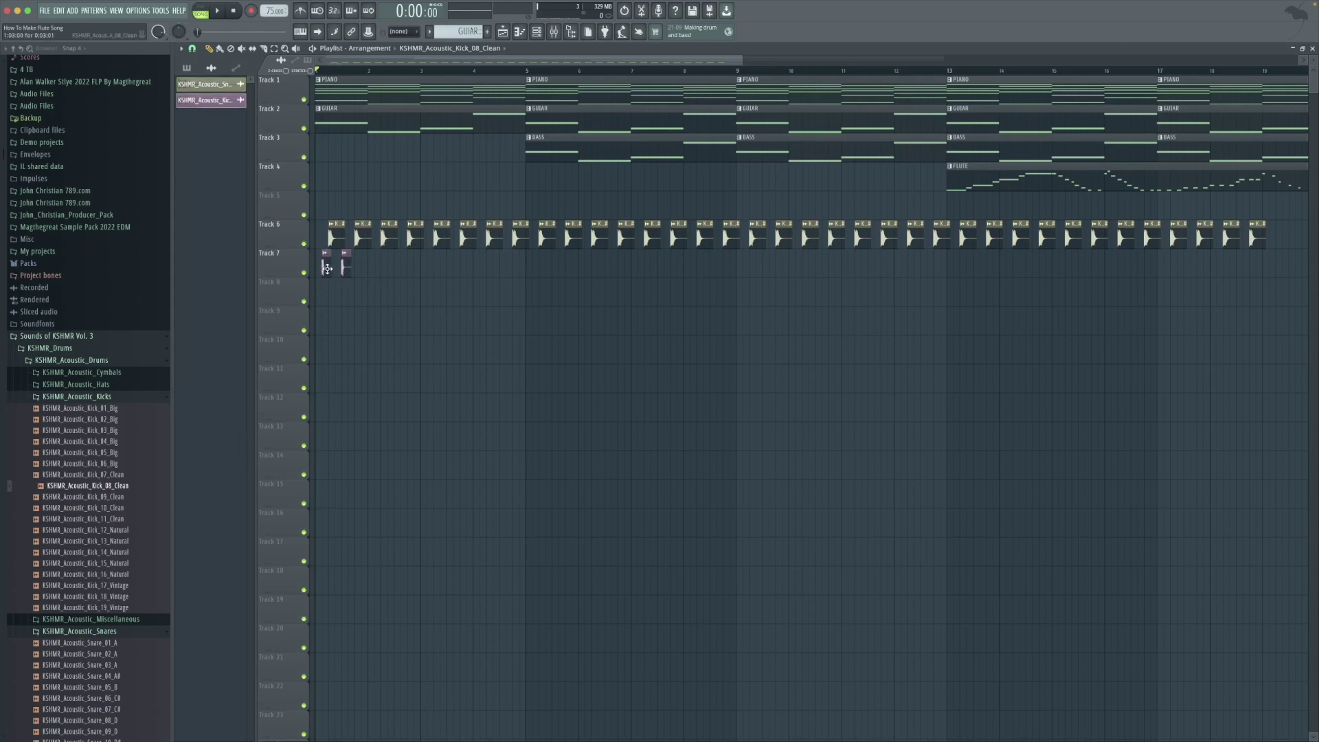
double_click(345, 259)
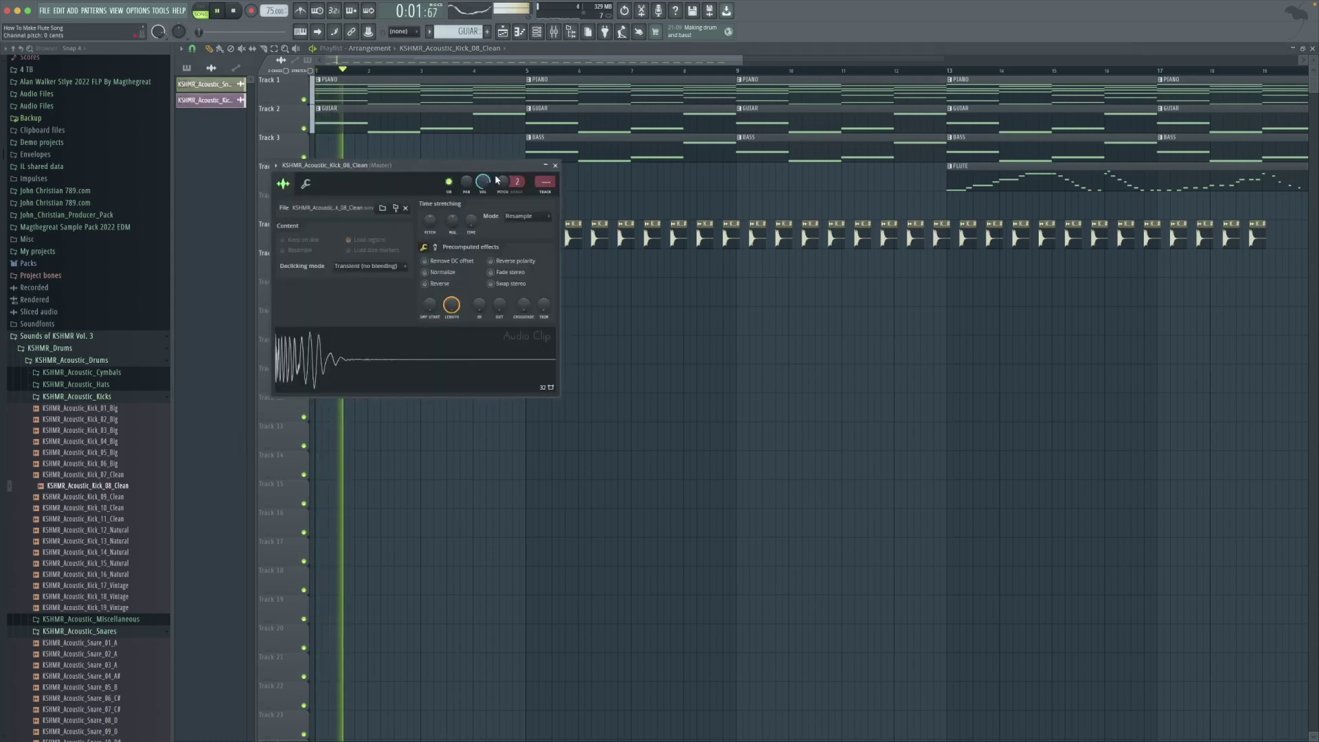
key("Escape")
- Duplicate the two kick clips on Track 7, align the copies to beats 1 and 3 of bar 2, and stop playback
left_click_drag(389, 299, 277, 271)
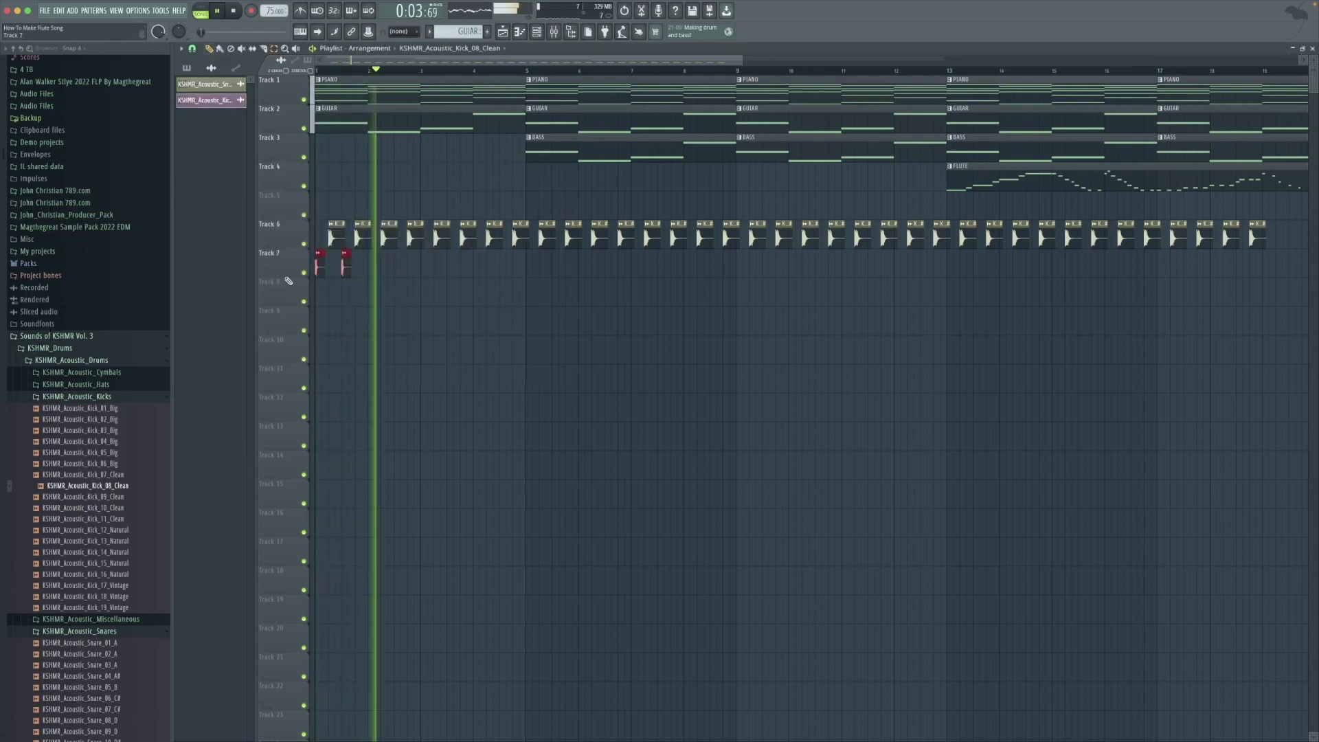
key("ctrl+b")
left_click_drag(355, 265, 375, 272)
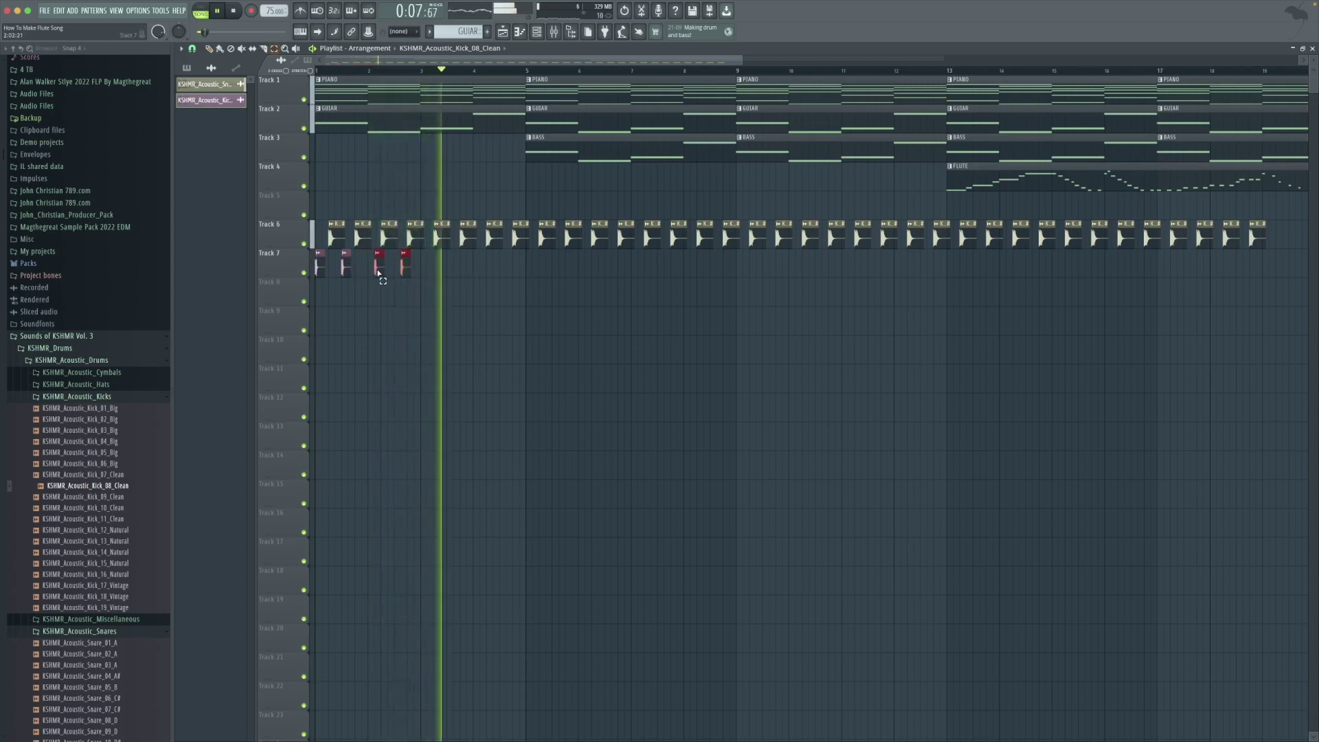
left_click_drag(377, 271, 371, 271)
left_click_drag(477, 271, 317, 265)
key("space")
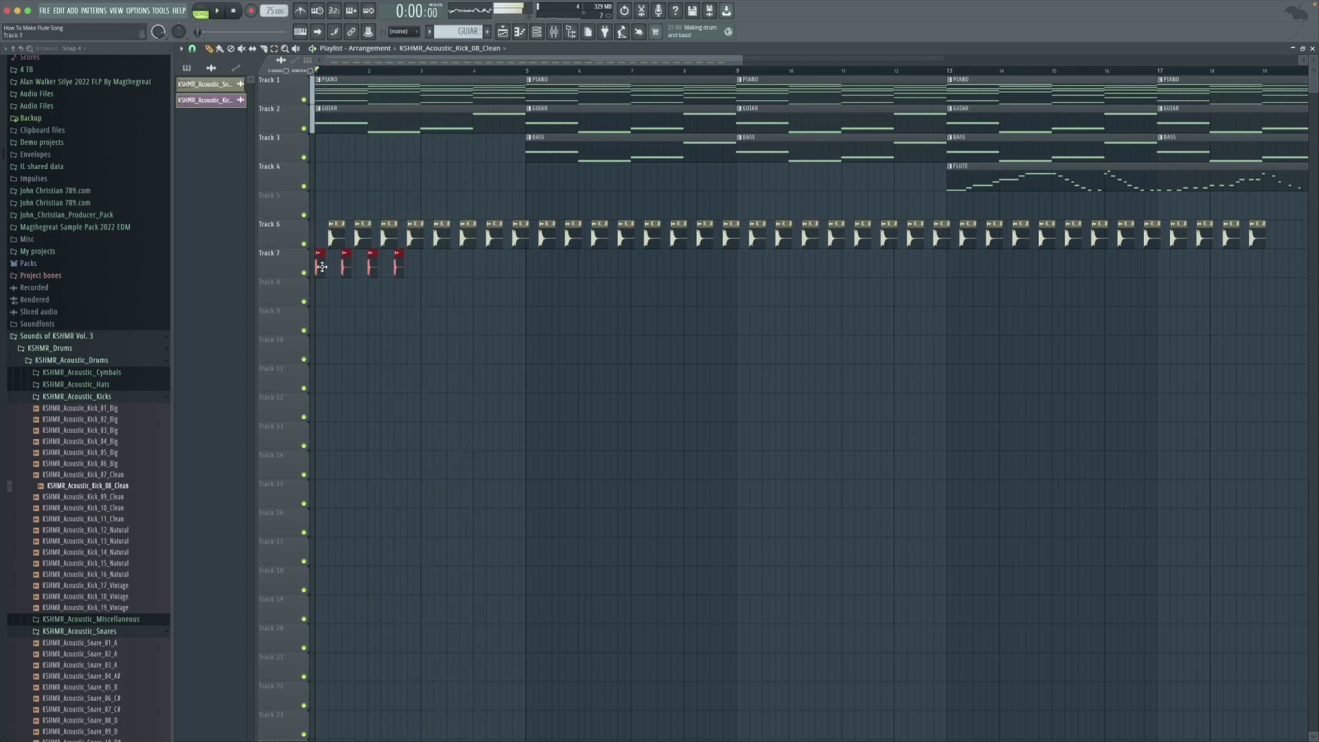
- Duplicate the kick clips repeatedly along Track 7 to continue the beats 1 and 3 pattern through bar 16
left_click_drag(551, 249, 306, 276)
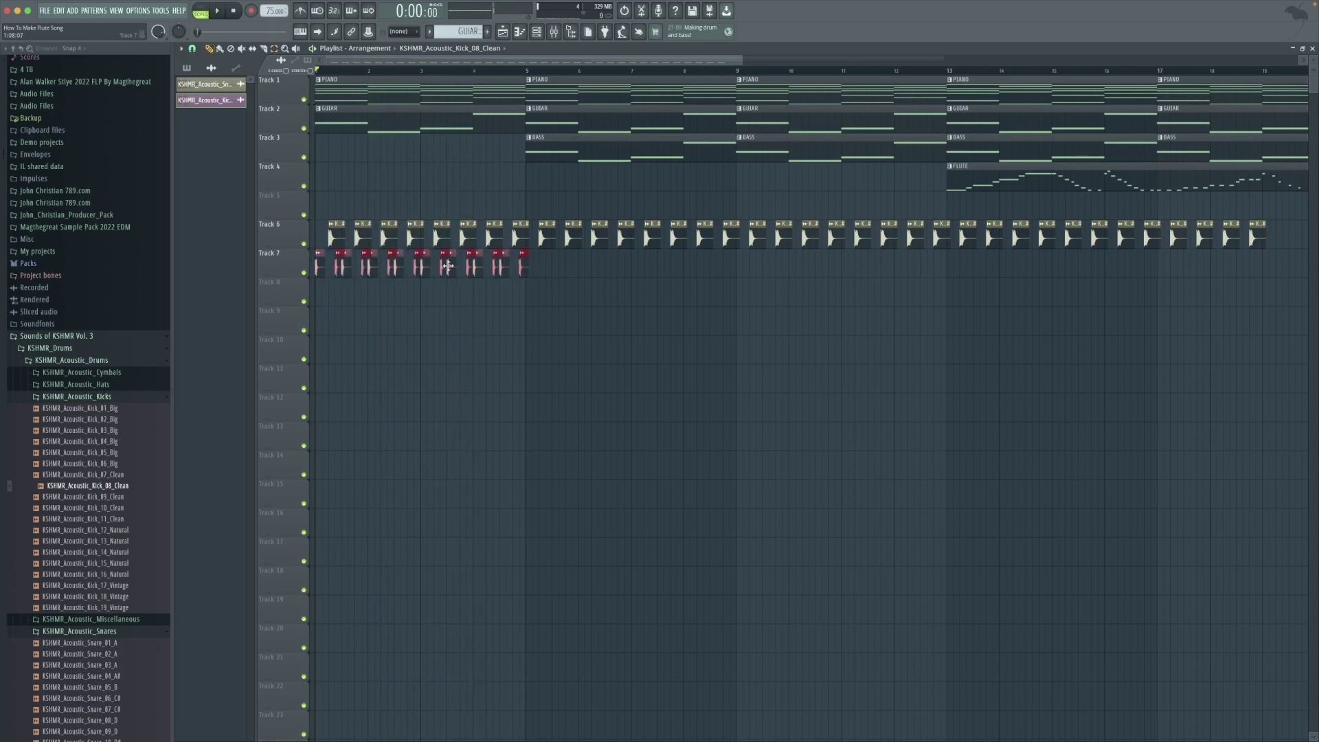
left_click_drag(766, 278, 326, 269)
key("ctrl+b")
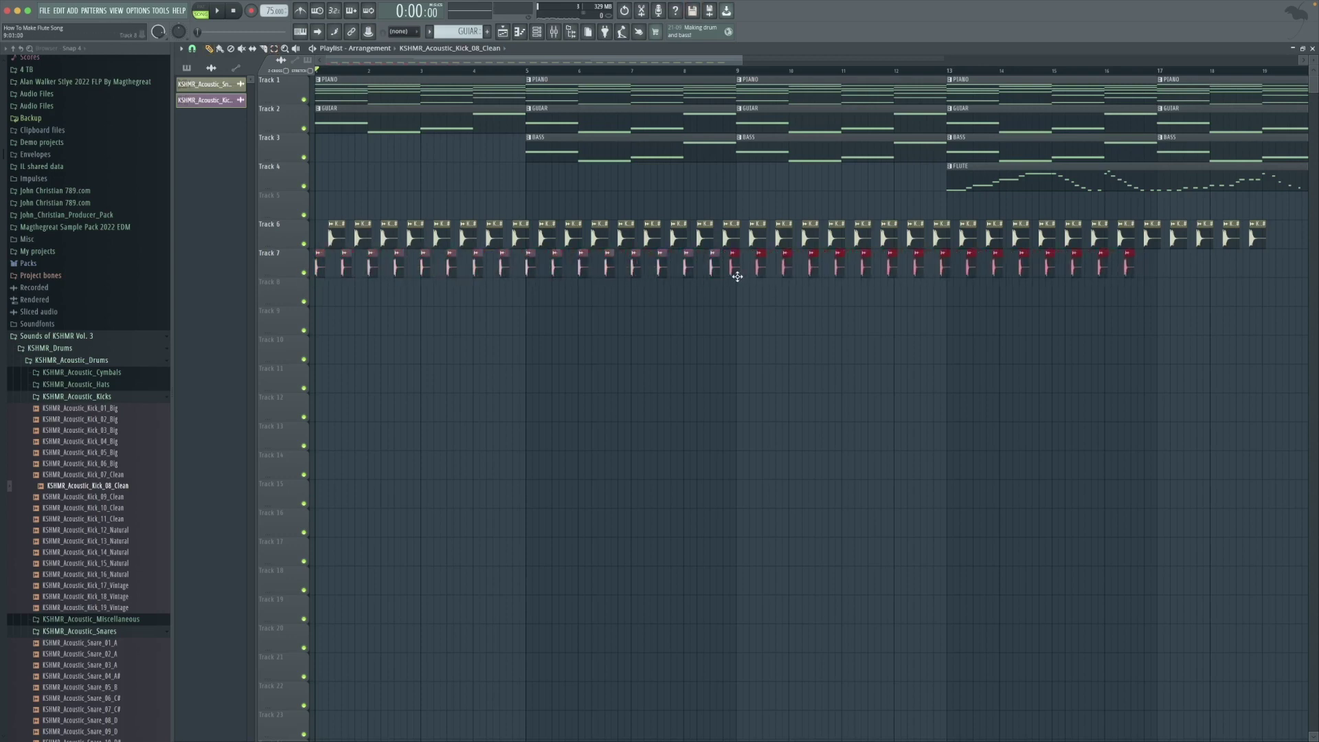
- Overlay a slightly later copy of all the kick clips on Track 7 to form double hits, and clear the selection
left_click_drag(744, 59, 904, 59)
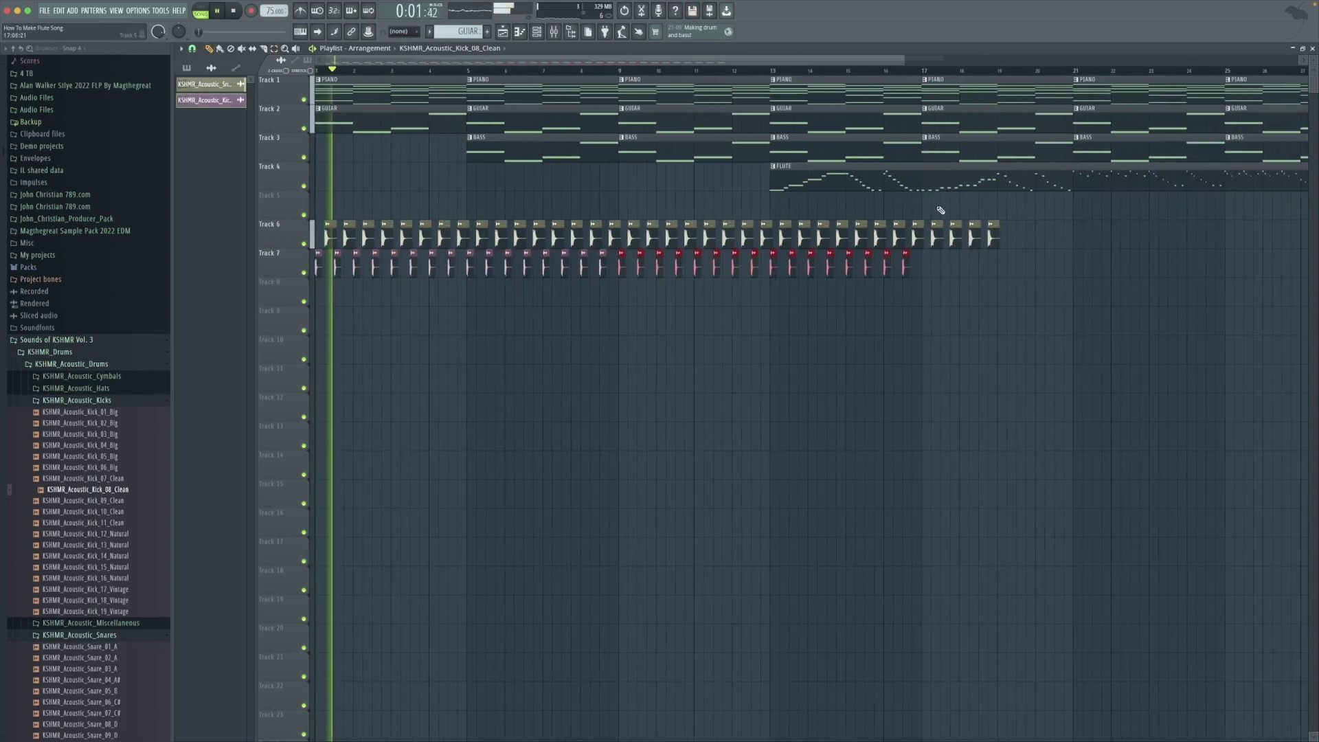
left_click_drag(929, 250, 323, 271)
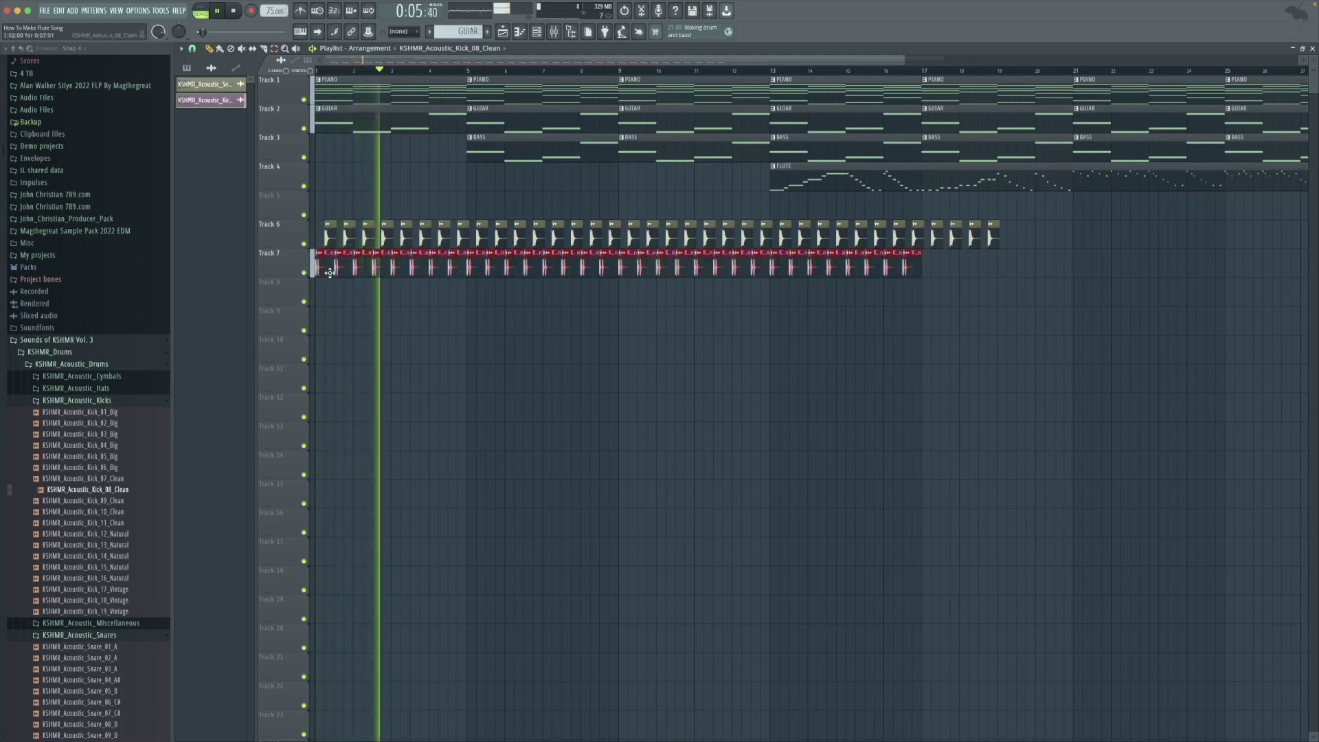
left_click(356, 322)
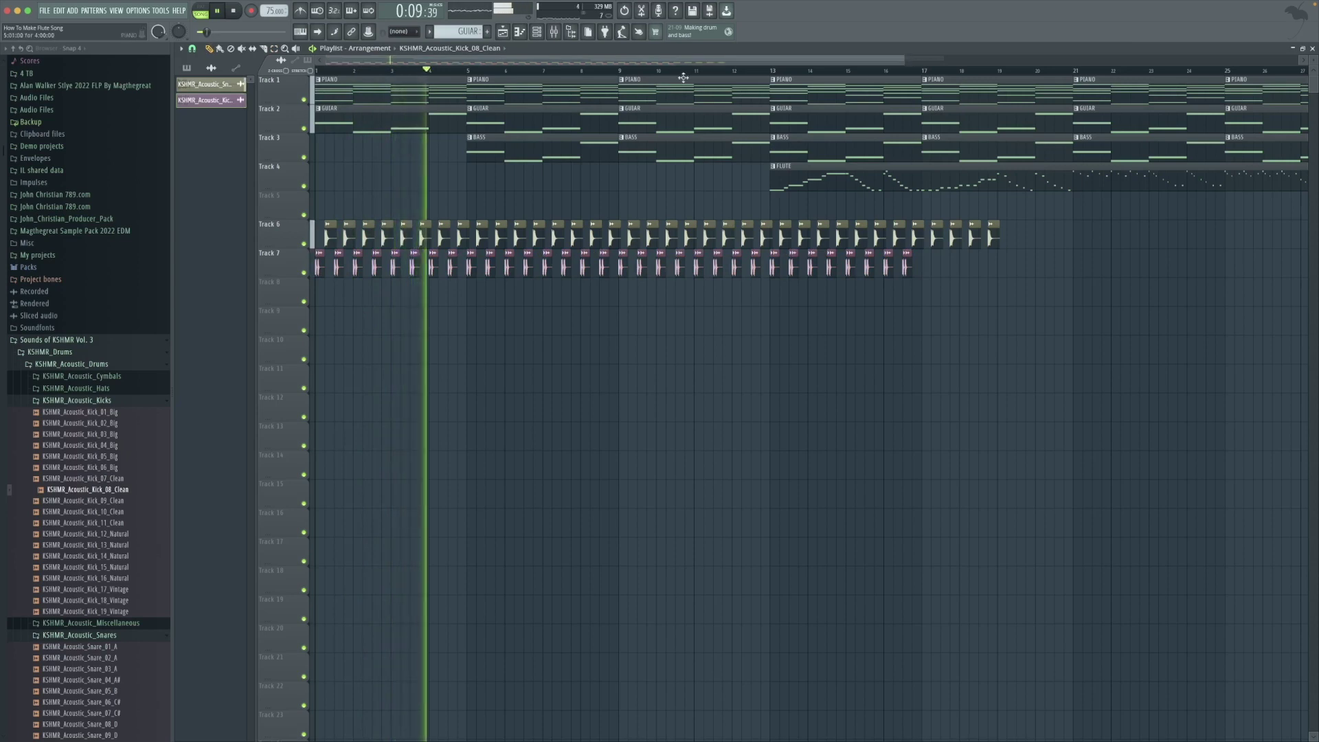
- Place KSHMR_Acoustic_Ride_02 half a beat after beat 2 of bar 1 on Track 9, open and close its sample settings, and start playback
left_click_drag(893, 66, 593, 61)
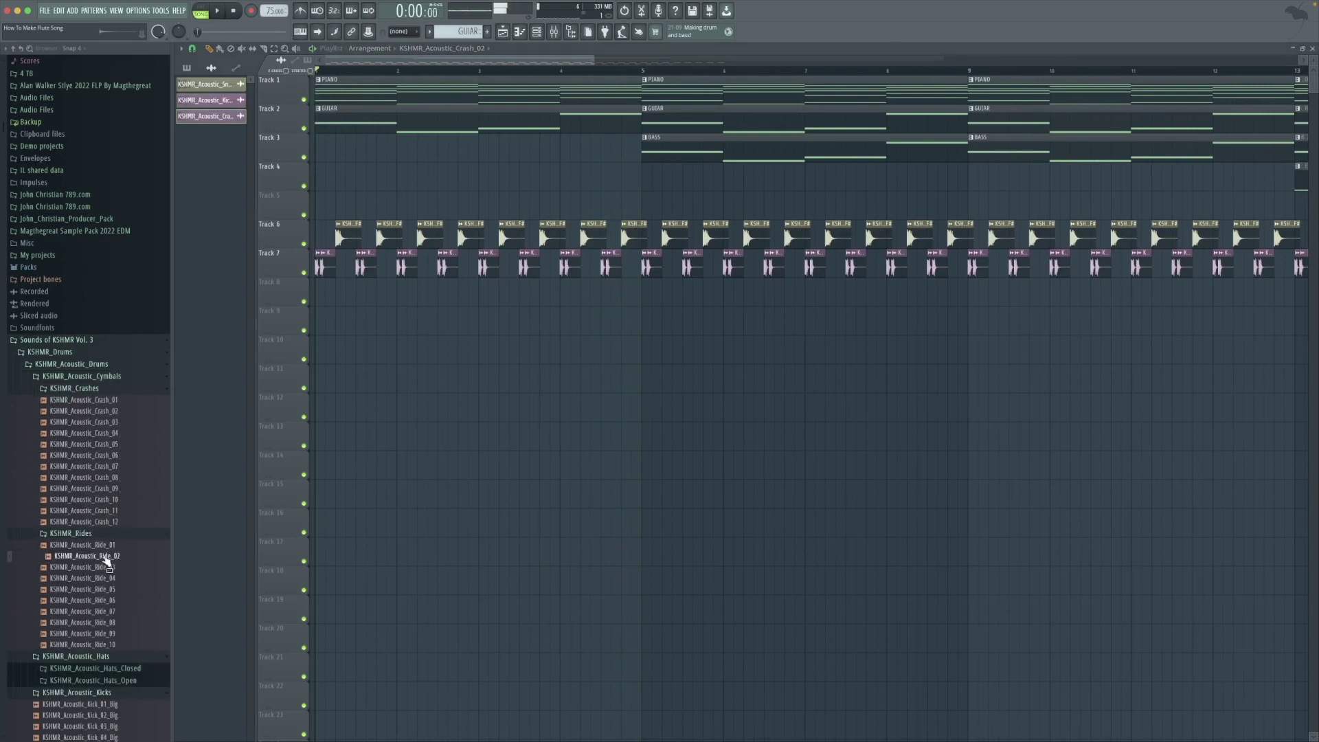
left_click_drag(393, 387, 341, 323)
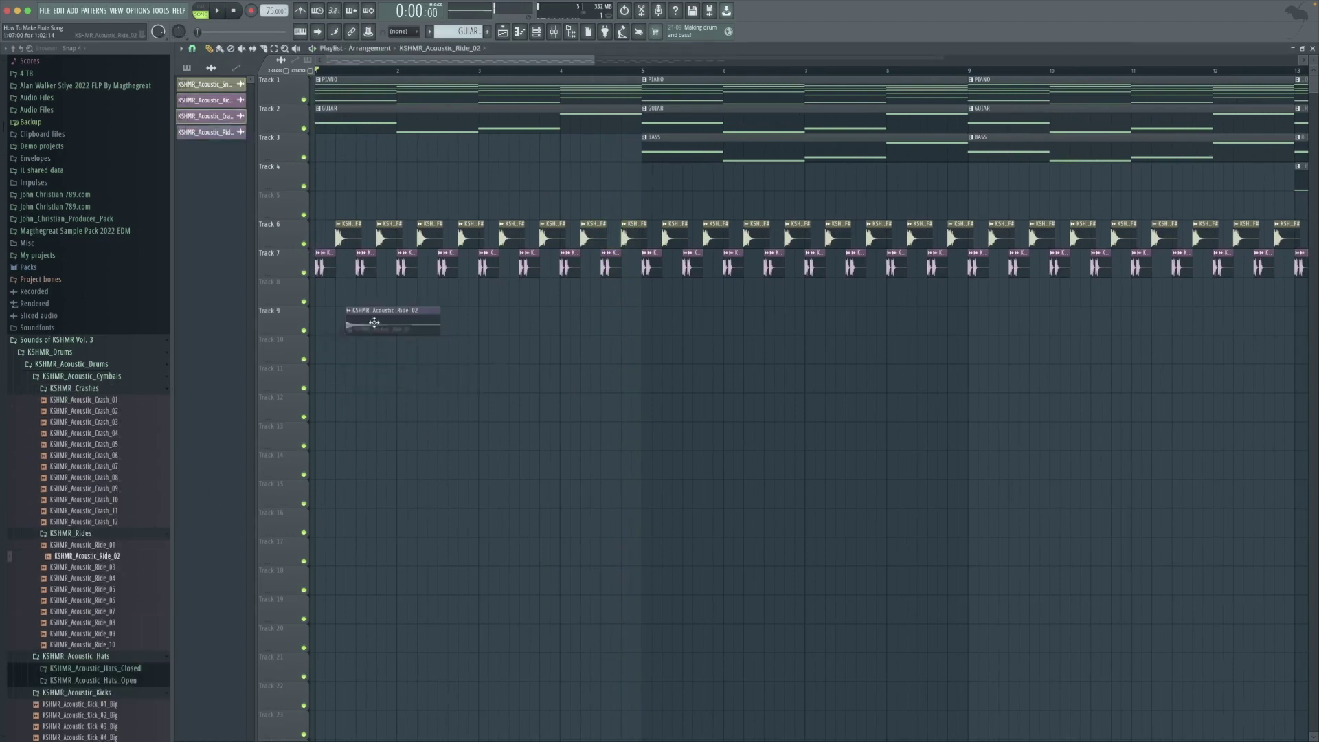
double_click(353, 328)
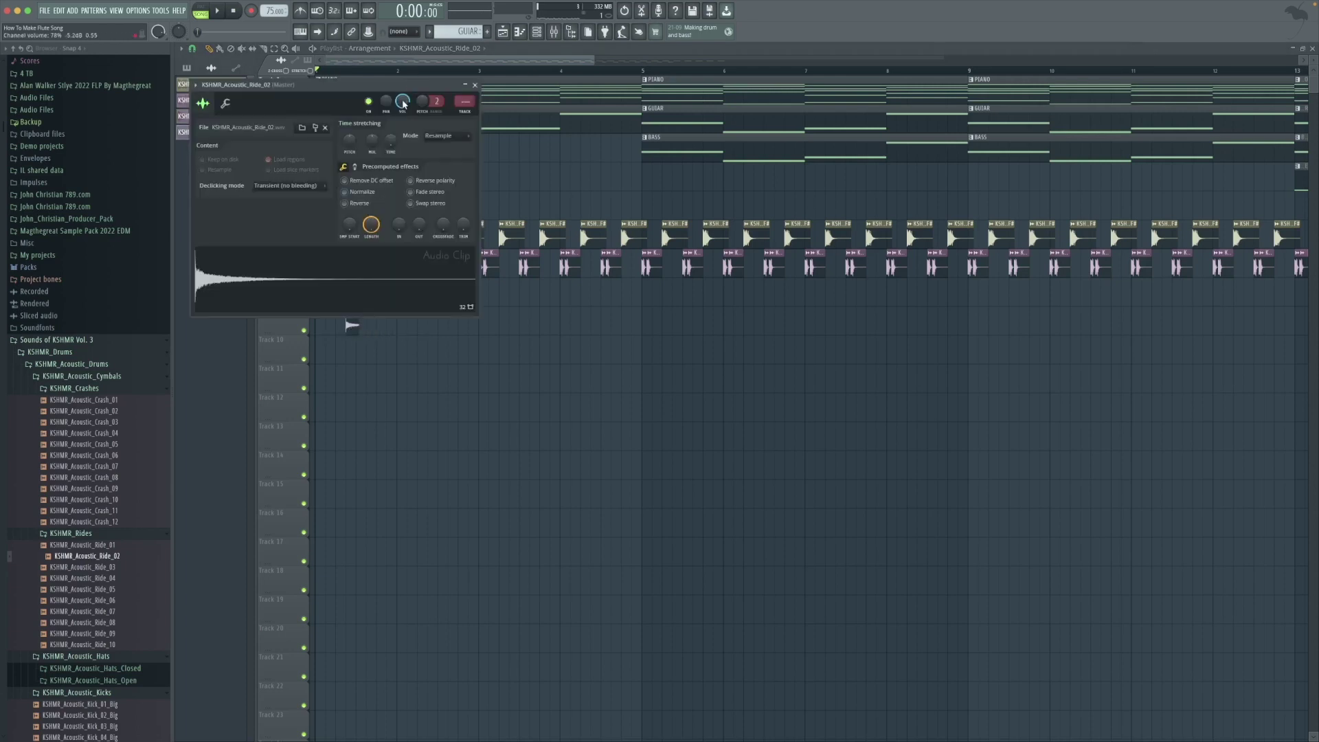
key("Escape")
key("space")
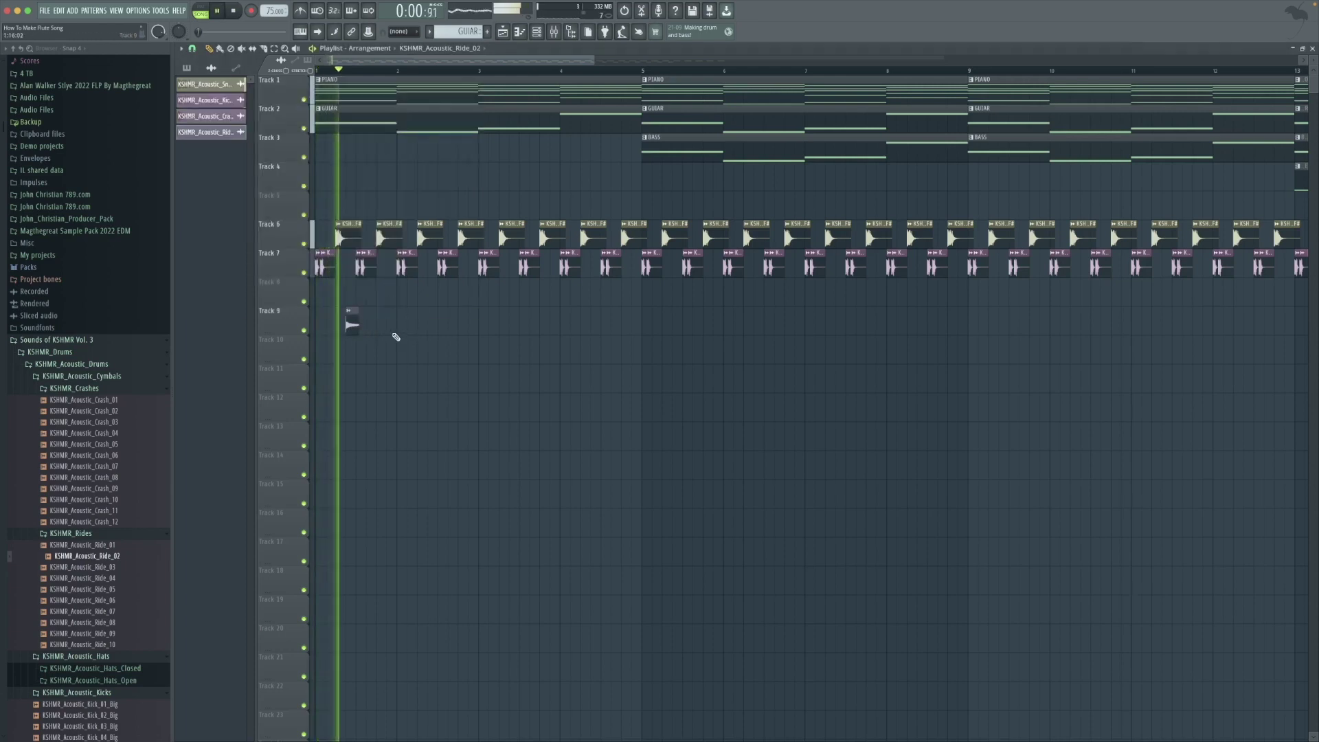
- Add three more ride clips on Track 9, continuing the offbeats after beats 2 and 4 through bar 2
left_click(393, 325)
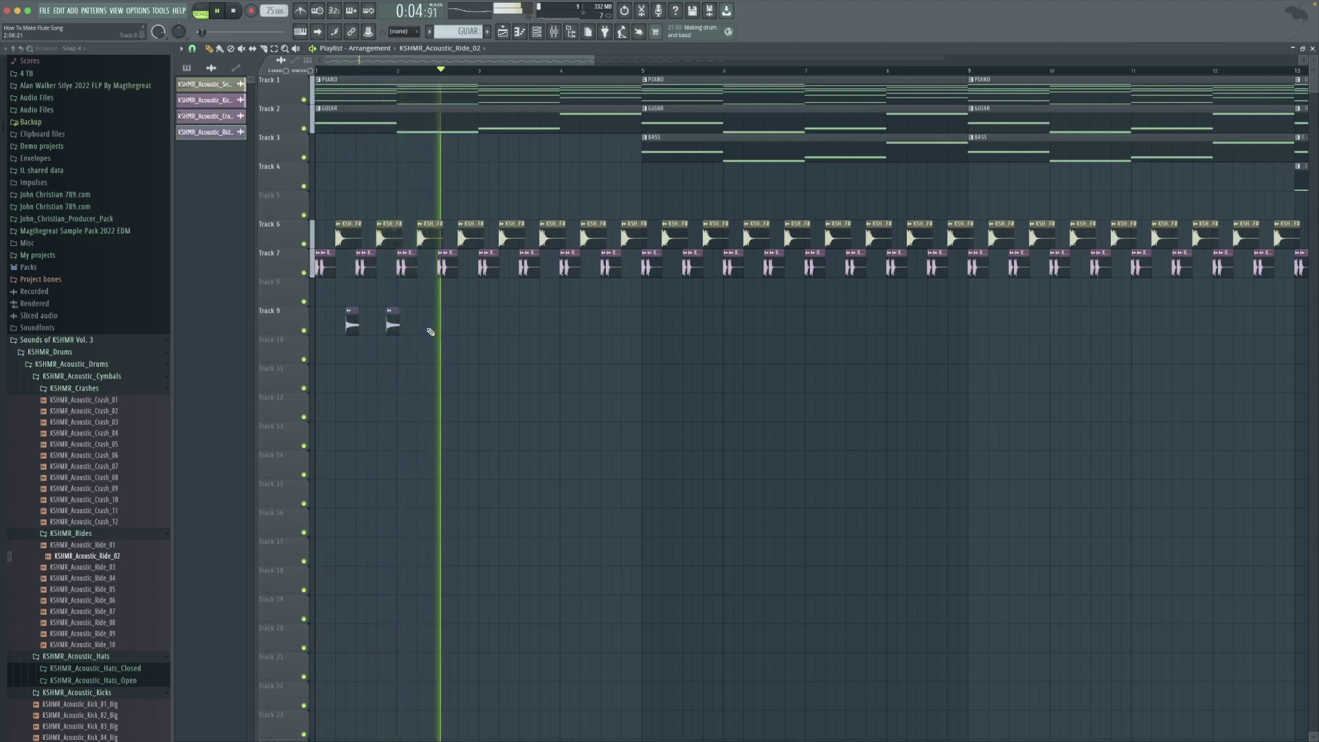
left_click(432, 327)
left_click(472, 331)
- Restart playback and duplicate the ride clips on Track 9 into bars 3 and 4, then all eight into bars 5 through 8
key("space")
key("space")
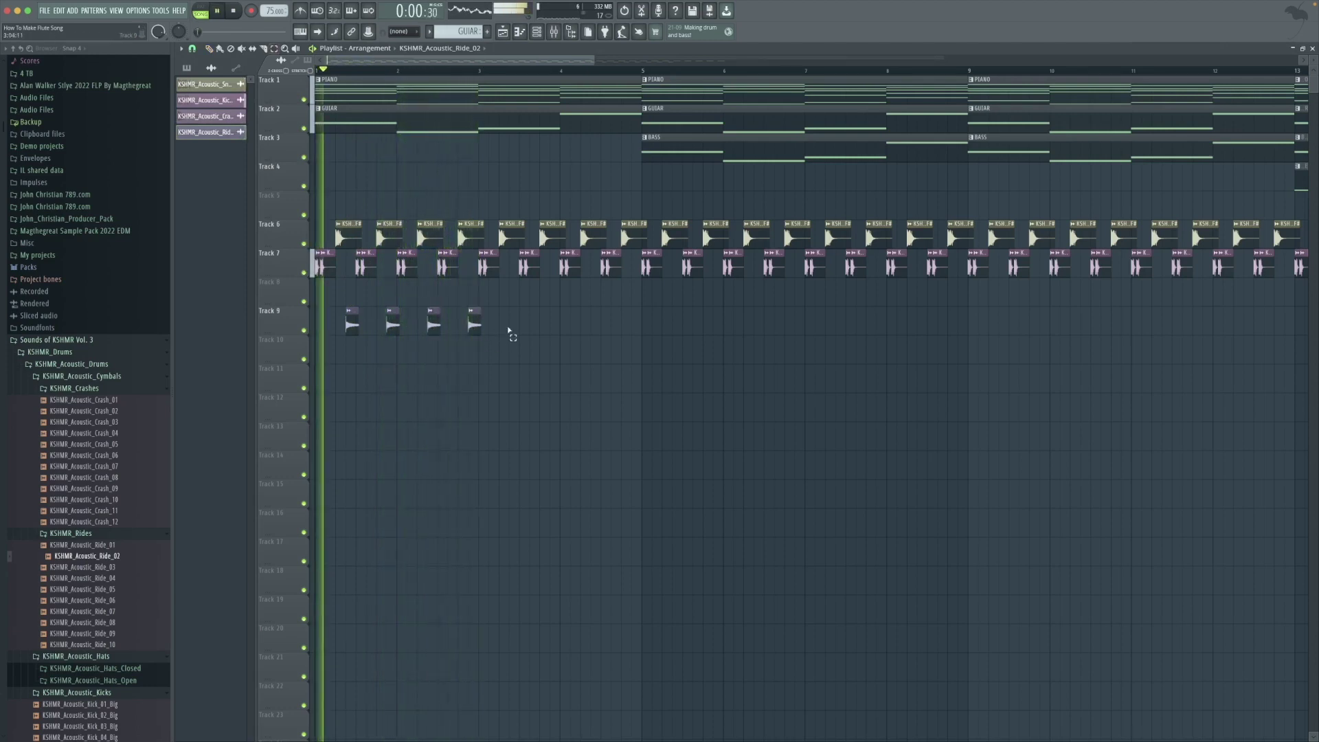
mouse_move(512, 333)
left_mouse_down()
mouse_move(344, 333)
mouse_move(516, 327)
left_mouse_up()
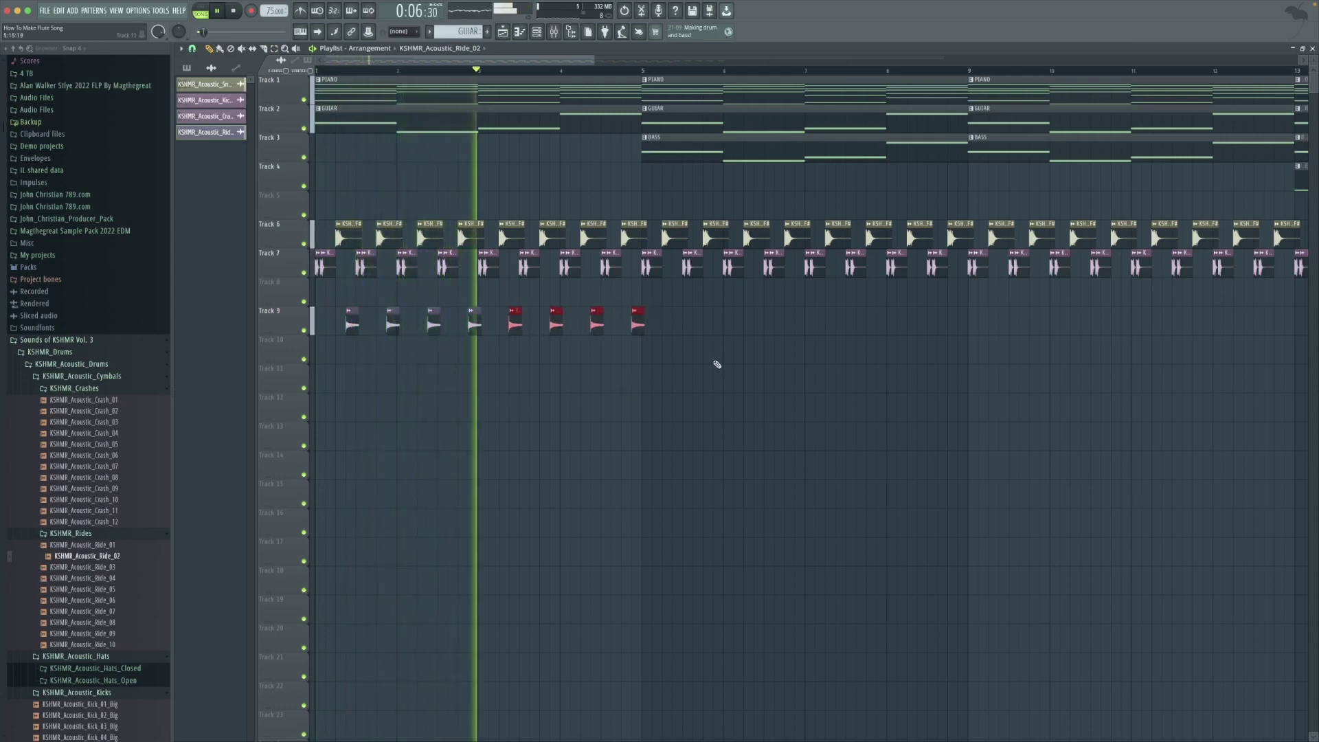
left_click_drag(704, 313, 679, 330)
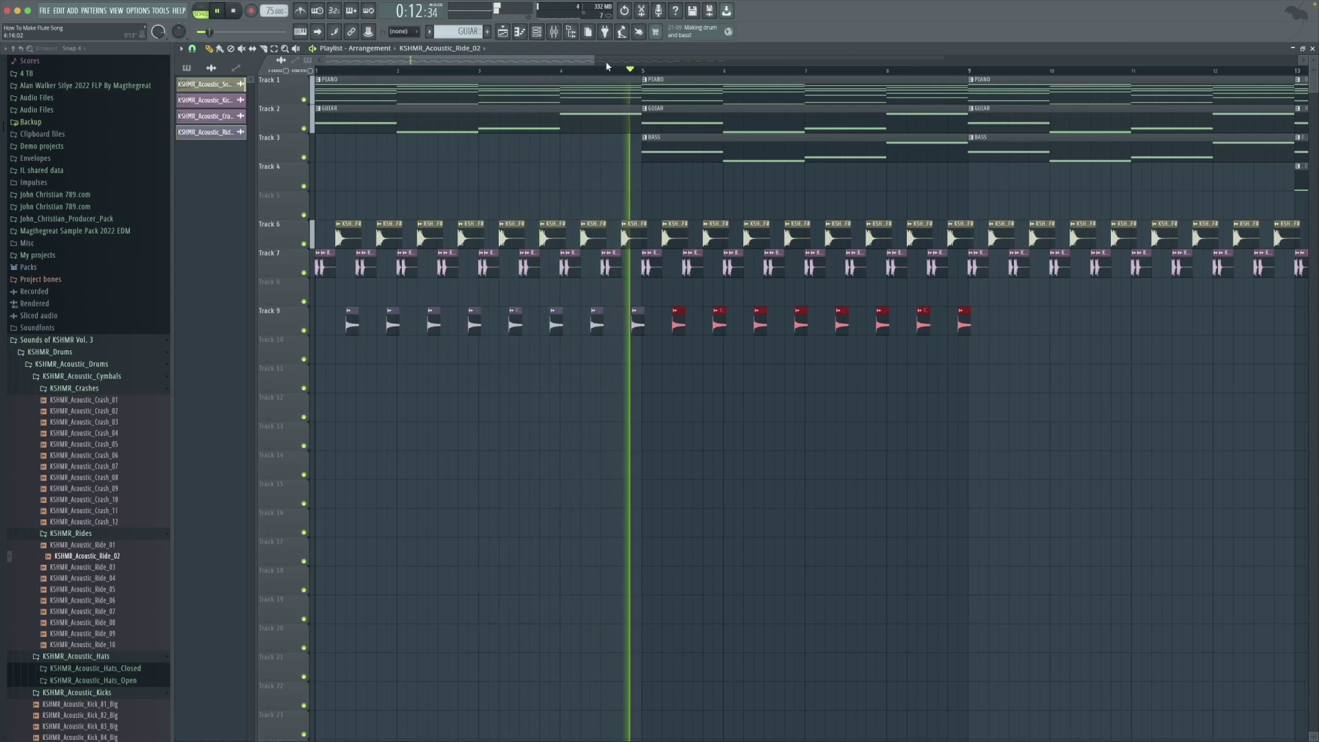
- Duplicate all sixteen ride clips on Track 9 and shift the copies later to keep the beat spacing from bar 9 onward
left_click_drag(595, 59, 744, 60)
left_click_drag(799, 307, 342, 331)
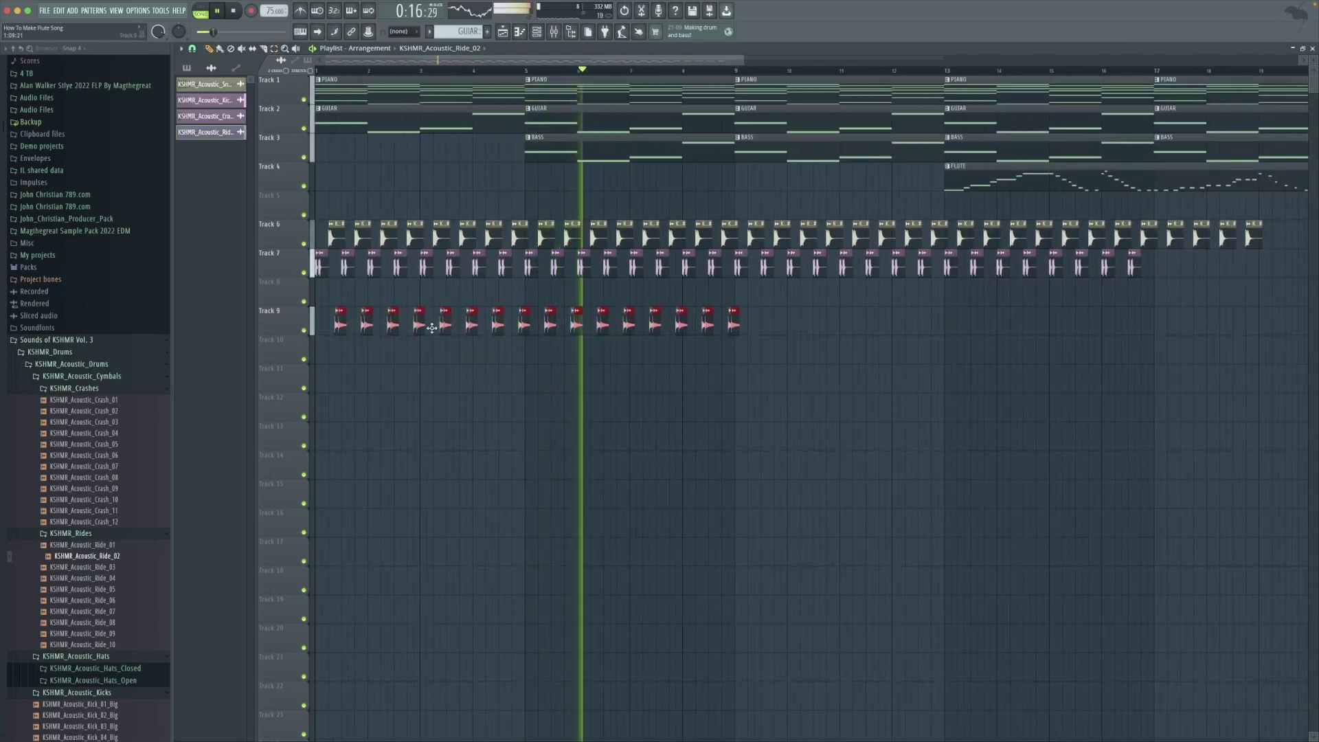
key("ctrl+b")
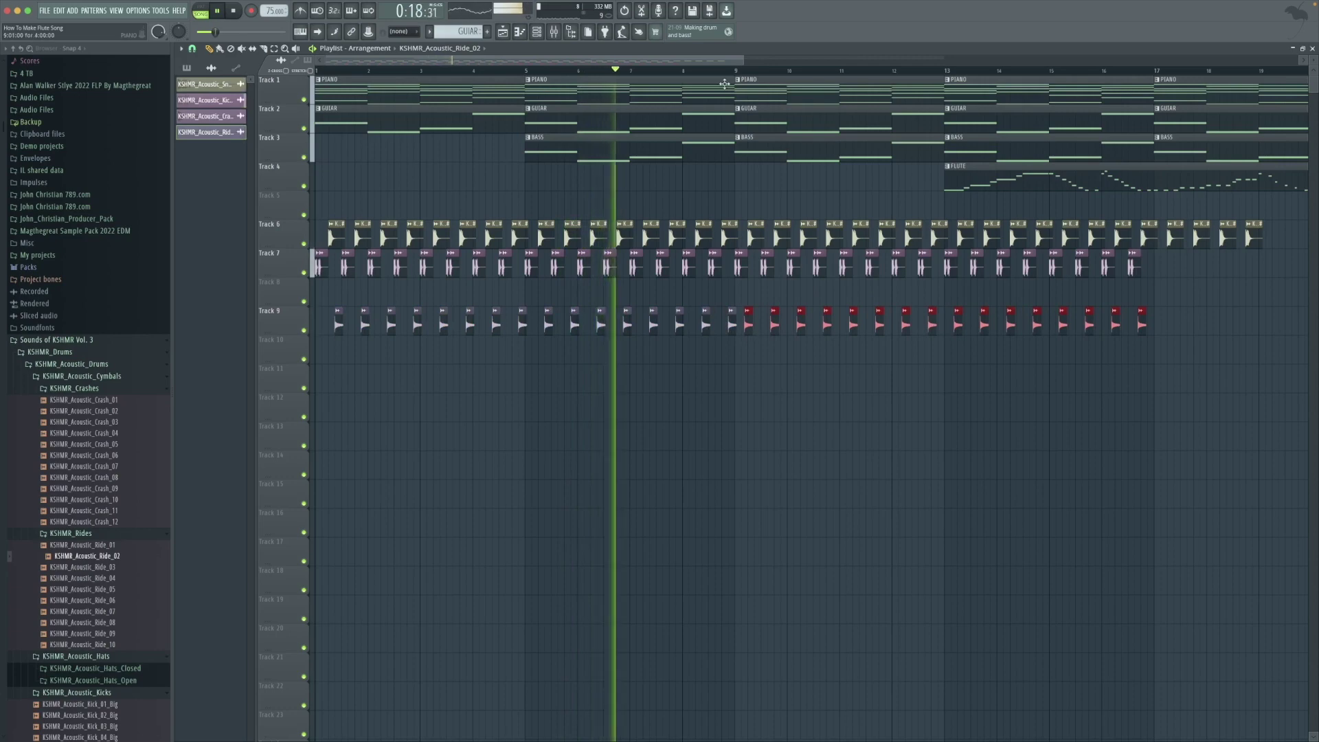
left_click_drag(740, 65, 479, 60)
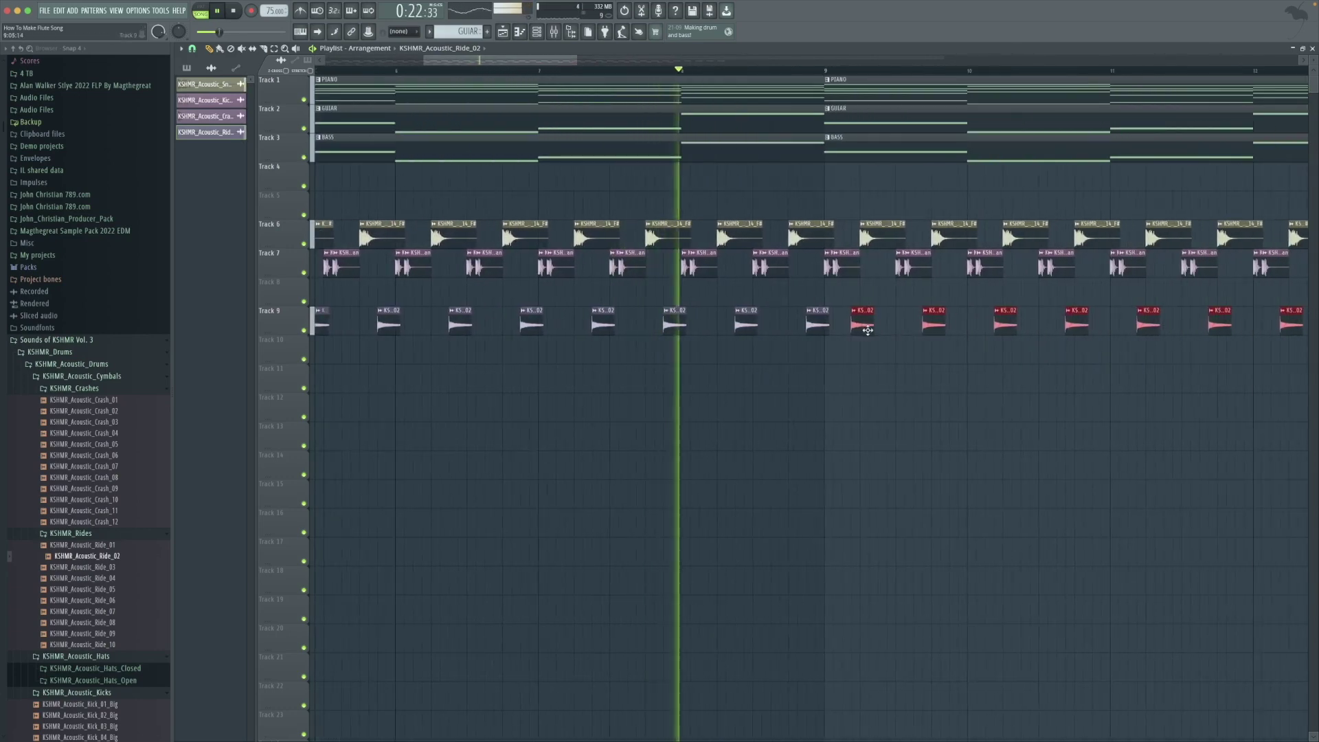
mouse_move(868, 331)
left_mouse_down()
mouse_move(854, 330)
mouse_move(893, 329)
left_mouse_up()
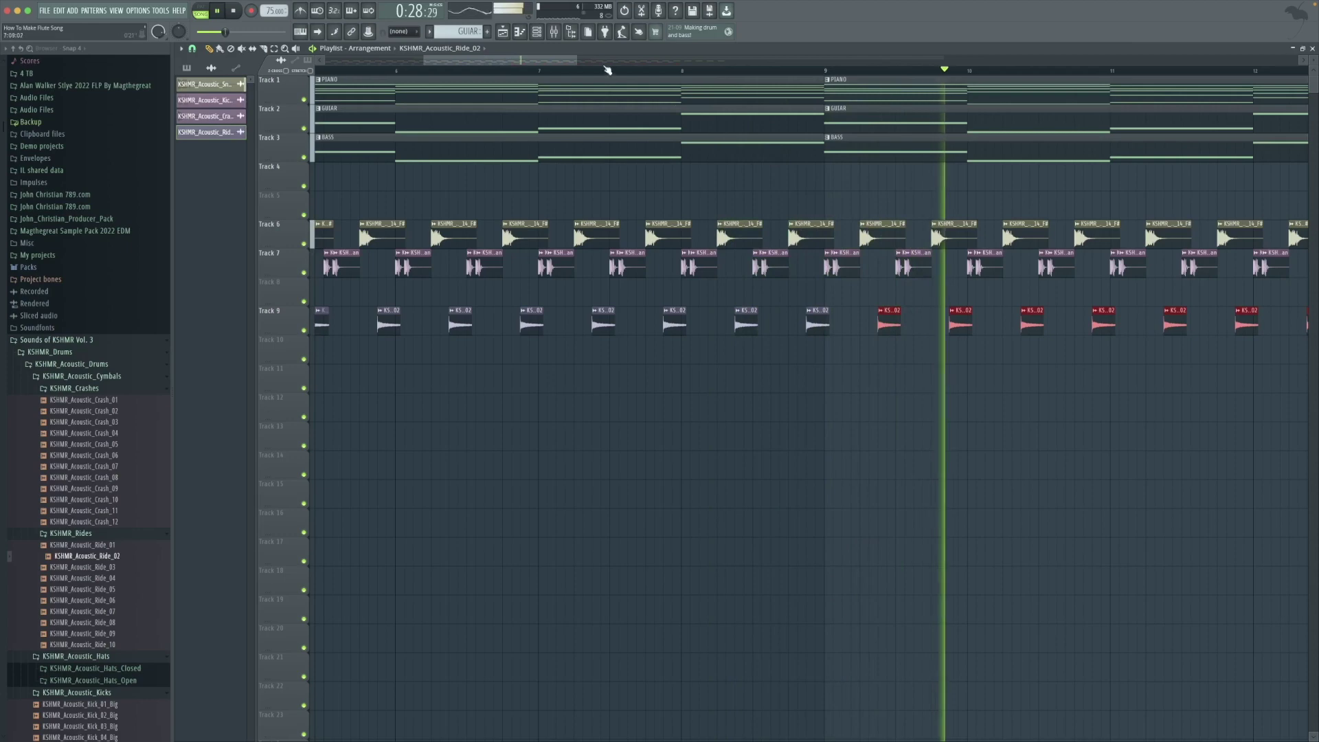
- Route the piano, guitar and bass channels to mixer inserts 1, 2 and 3, and rename the reFX Nexus channel as FLUTE
left_click_drag(576, 61, 898, 89)
left_click_drag(714, 63, 334, 74)
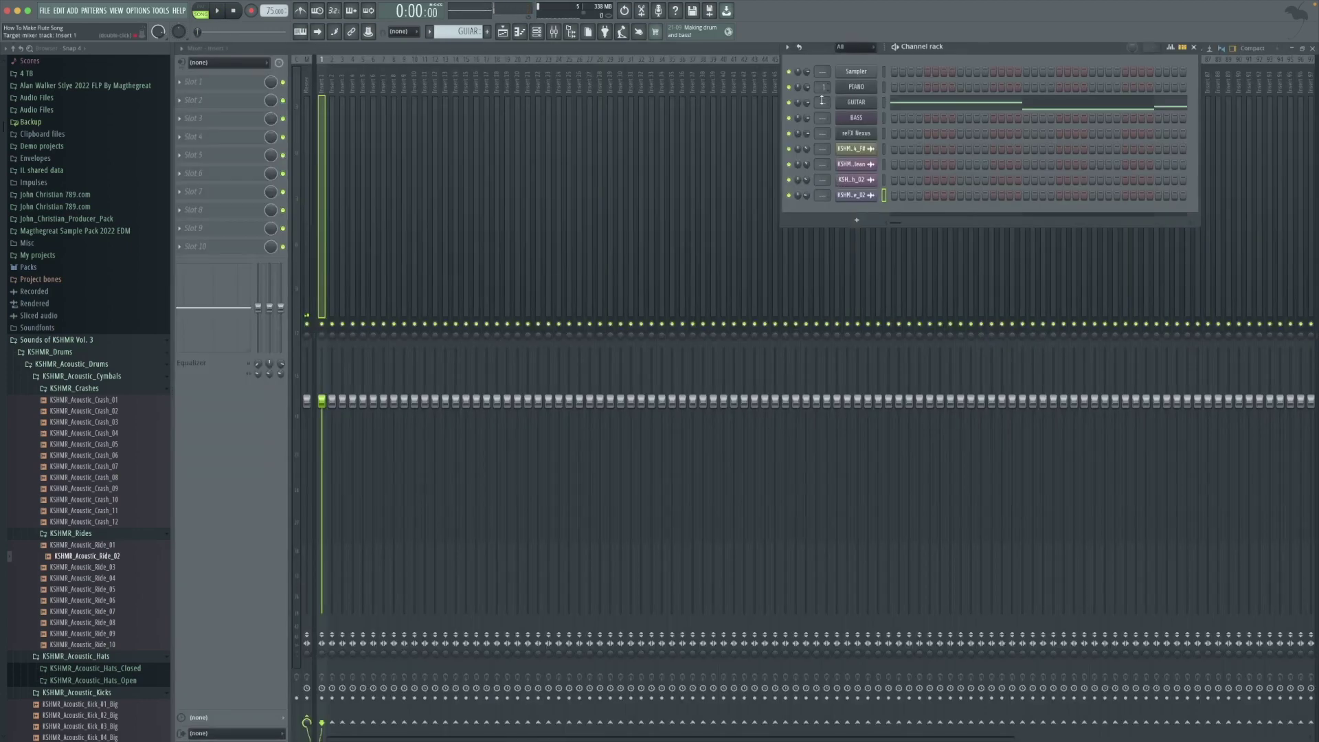
mouse_move(822, 100)
left_mouse_down()
mouse_move(821, 88)
mouse_move(822, 110)
left_mouse_up()
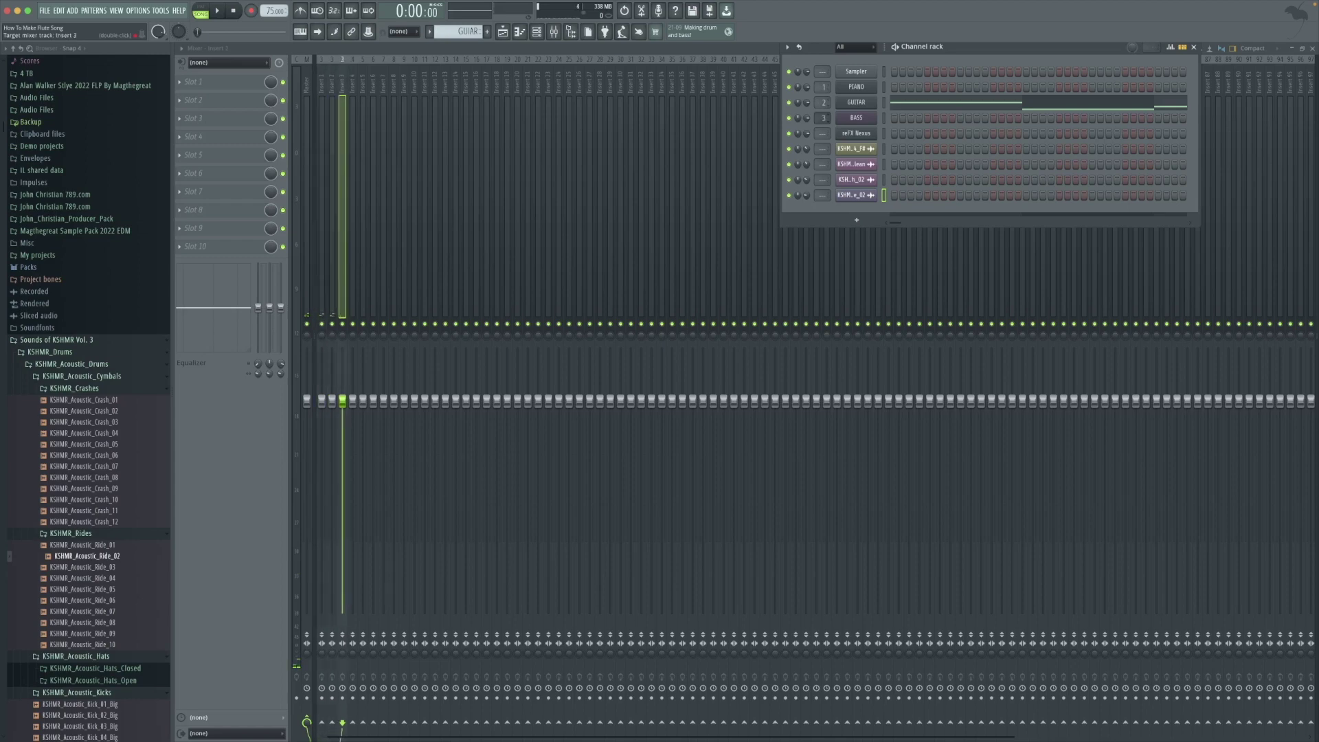
right_click(855, 136)
left_click(923, 157)
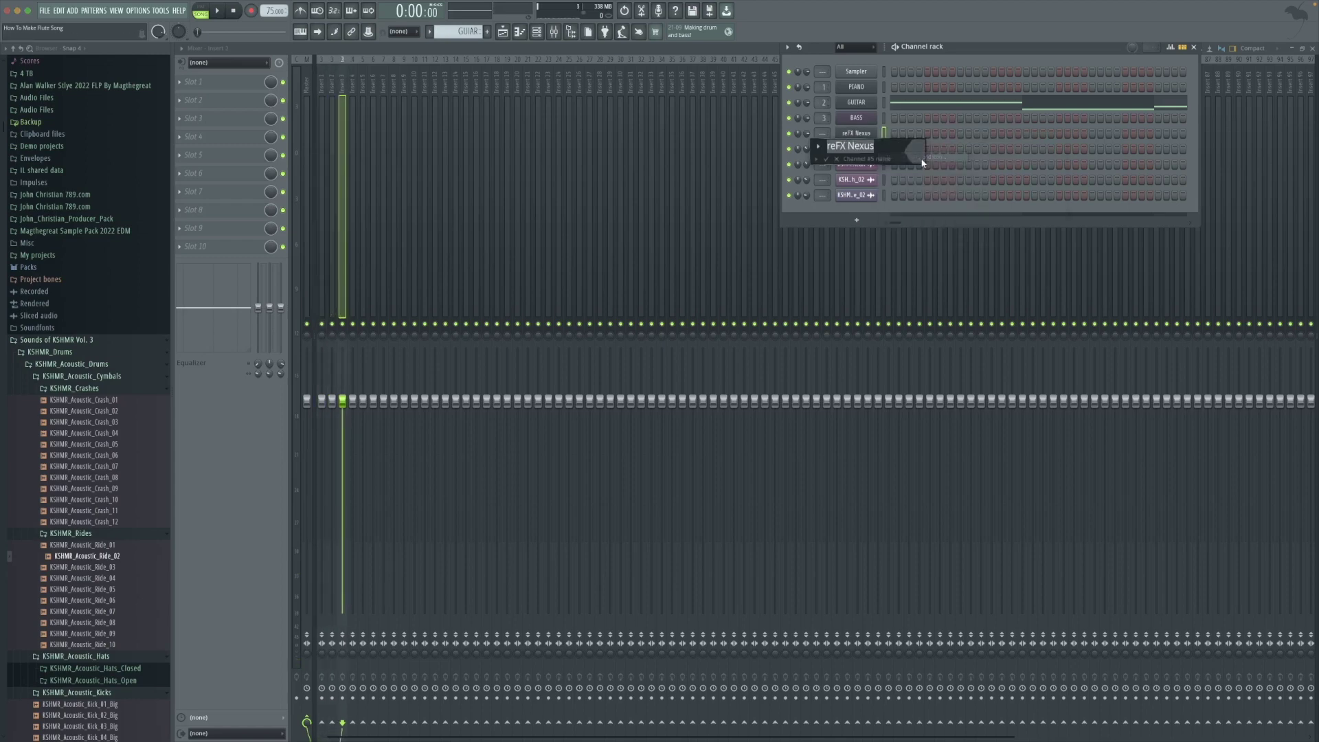
type("FLUTE")
key("Return")
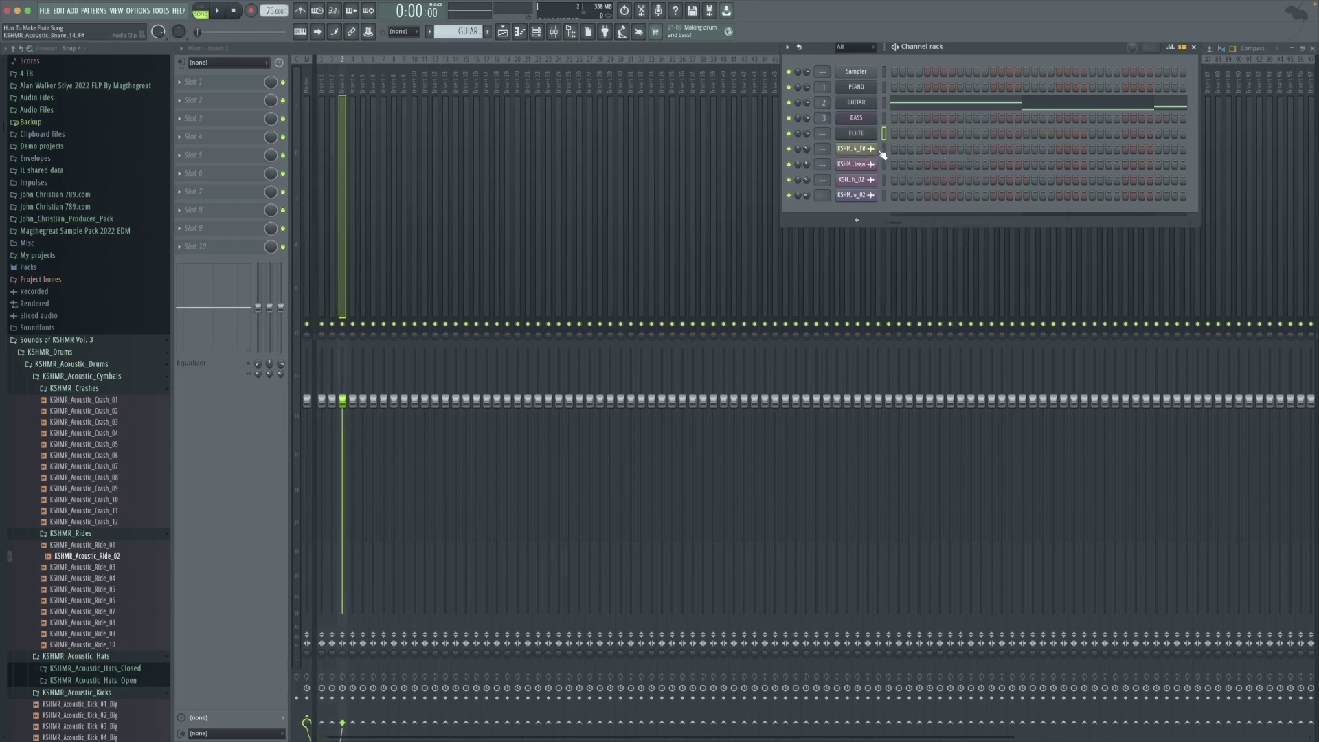
- Route the snare, kick, crash and ride channels to consecutive mixer tracks starting at insert 7
left_click(383, 138)
right_click(387, 59)
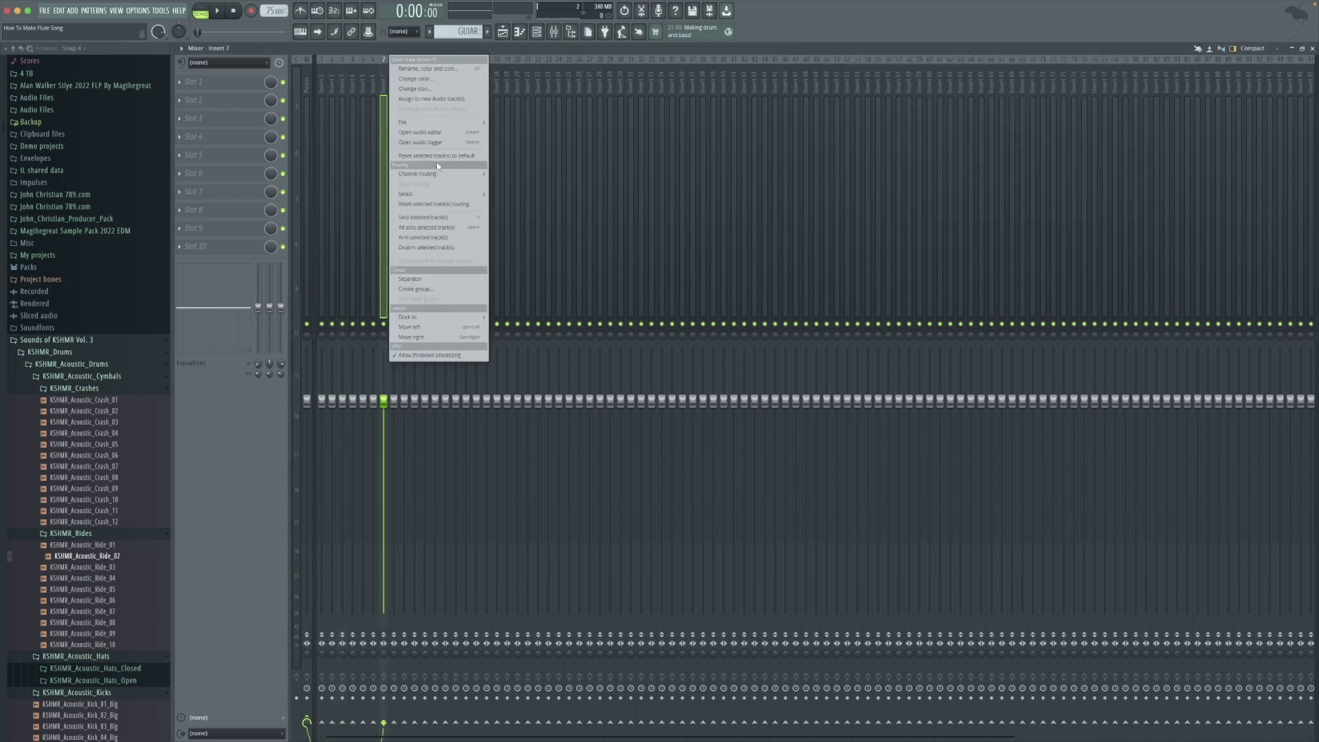
mouse_move(443, 173)
left_click(536, 178)
- Play the song and lower the volume faders of mixer inserts 1, 2 and 3
key("space")
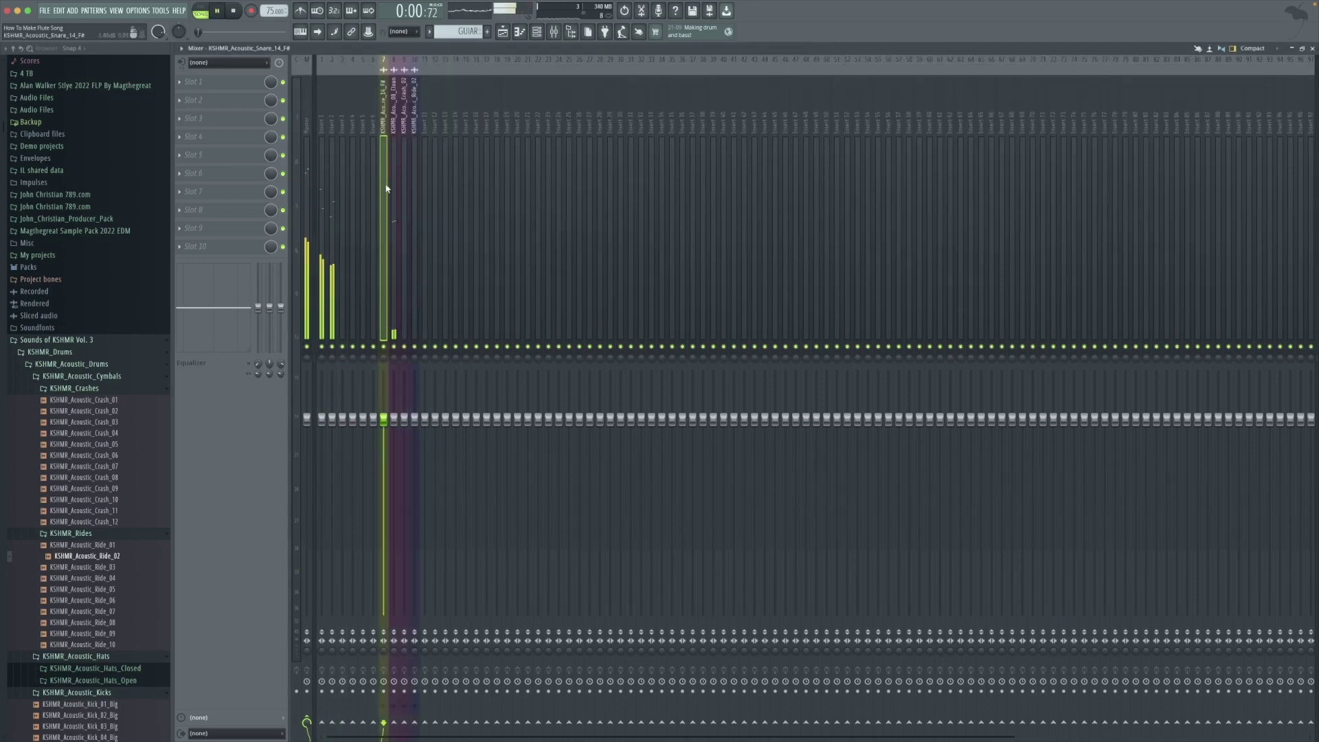
left_click(323, 257)
left_click(333, 273)
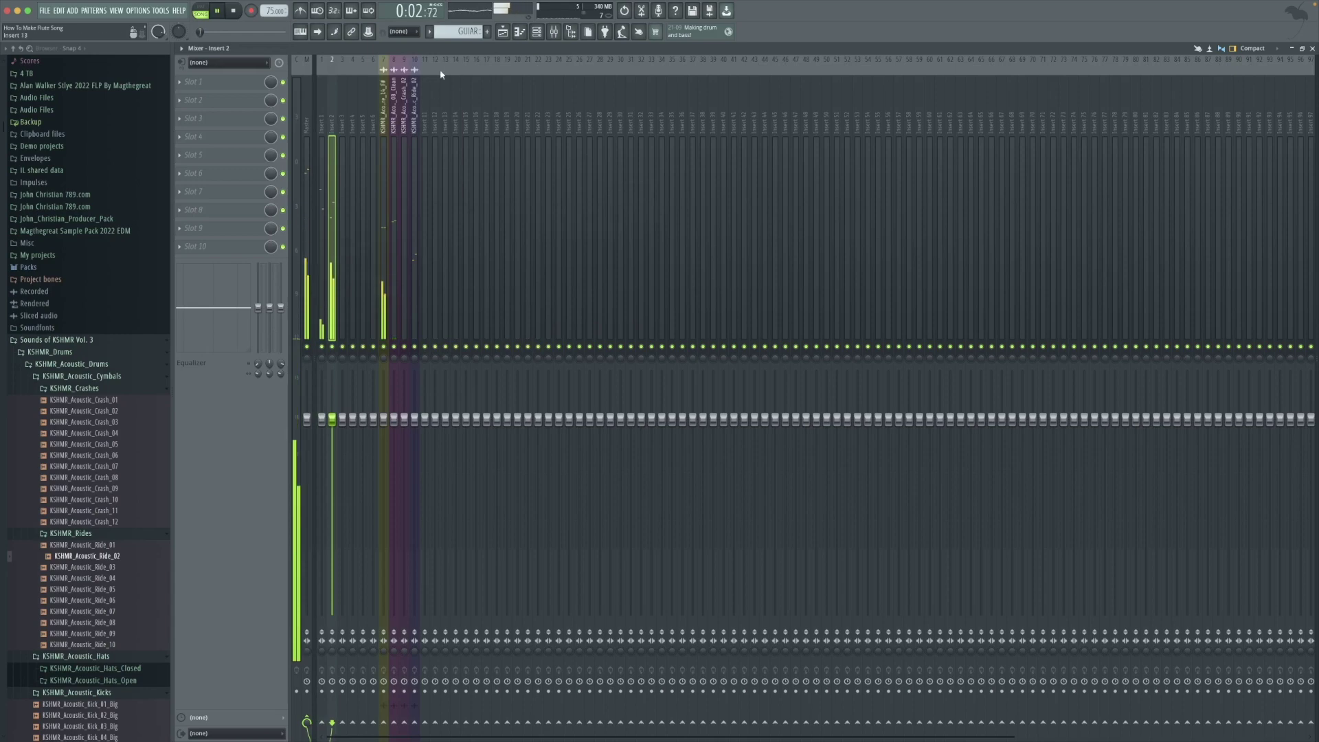
left_click(344, 166)
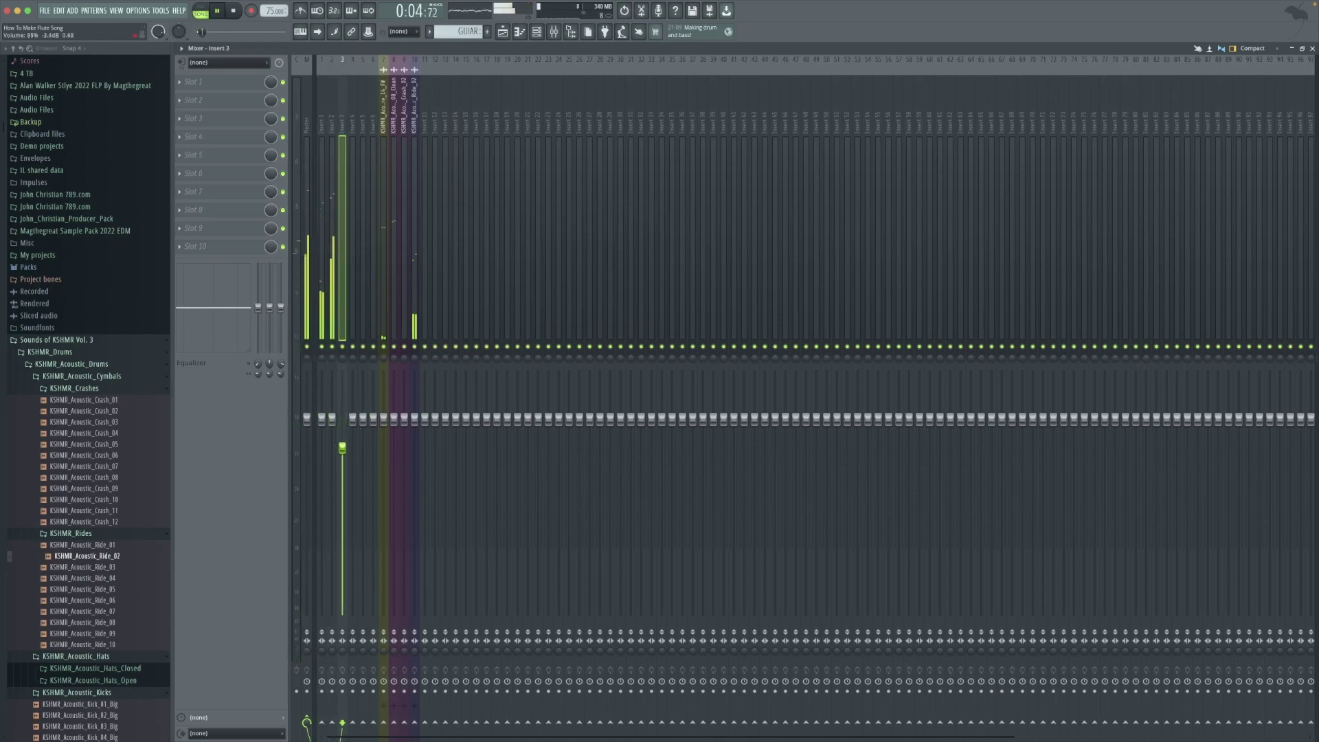
left_click_drag(332, 418, 322, 443)
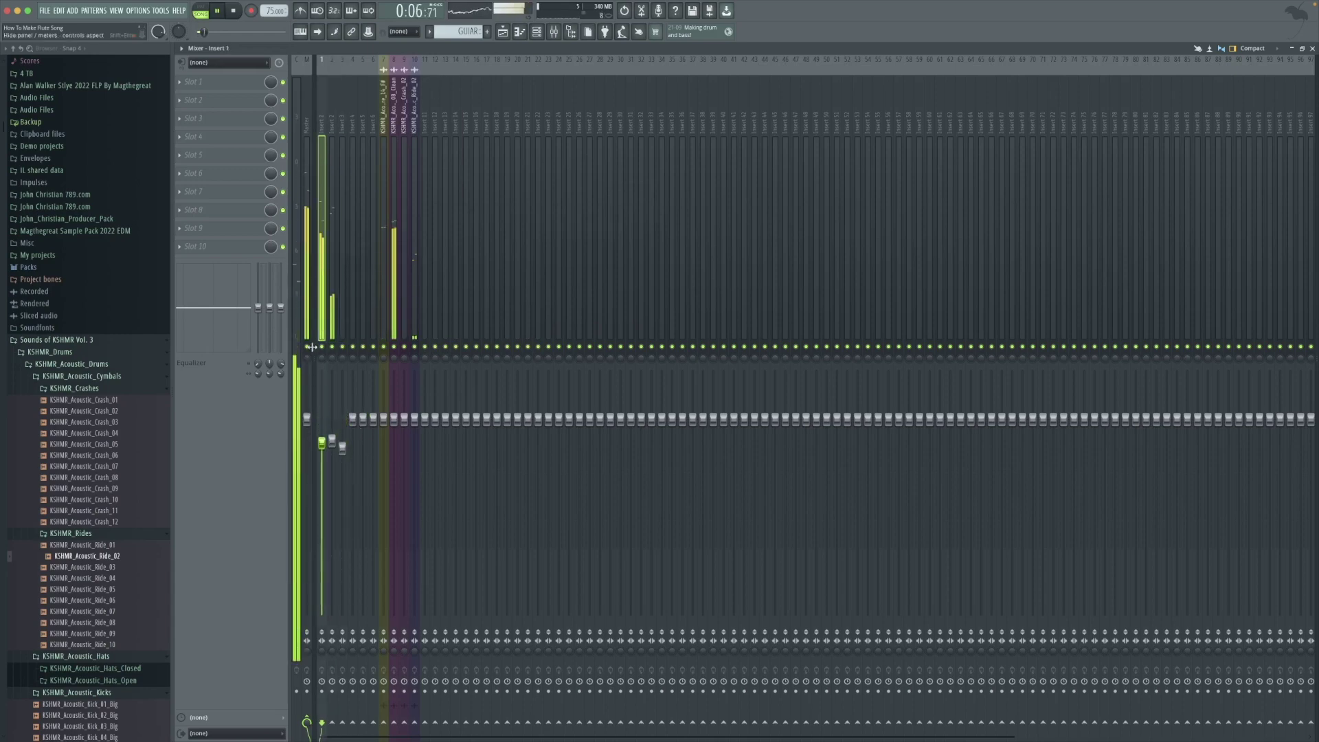
- Insert the Maximus effect in the Master track's first slot and load its Max loudness preset
left_click(307, 313)
left_click(209, 81)
mouse_move(206, 97)
left_click(319, 22)
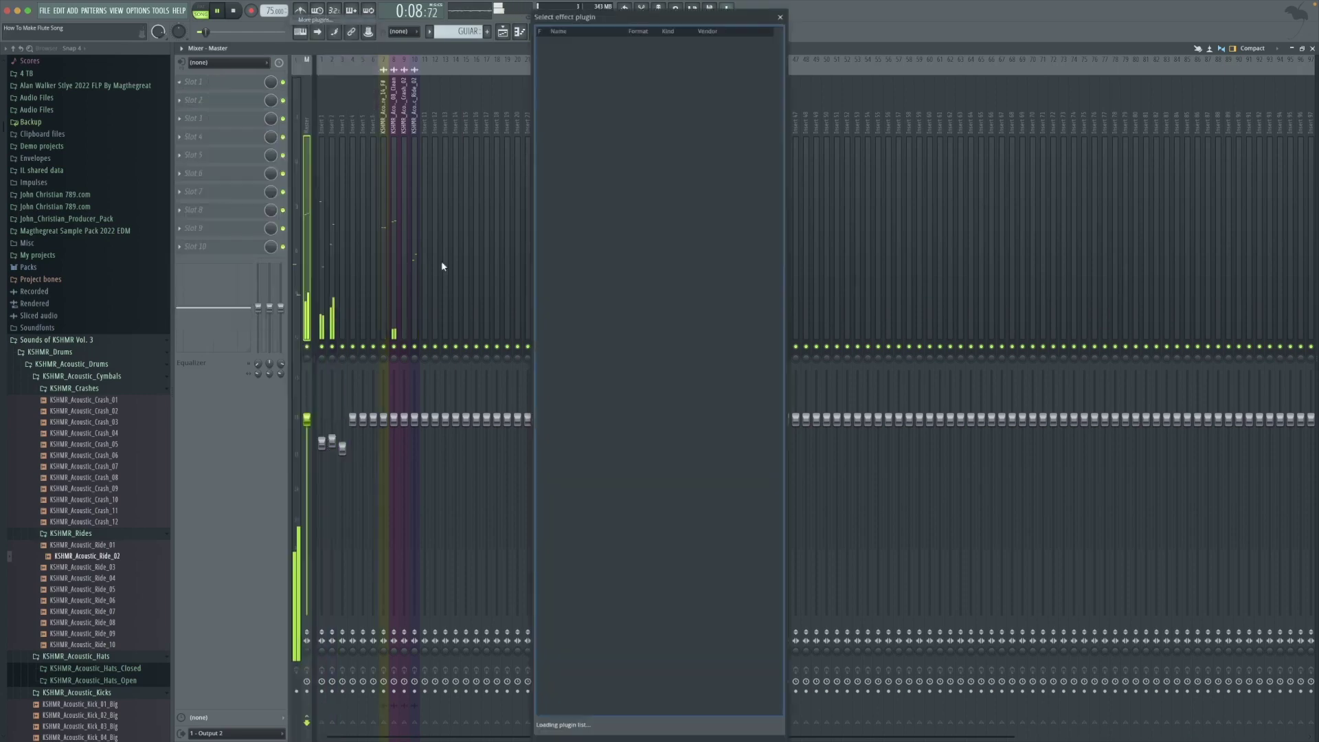
type("plt")
key("super+a")
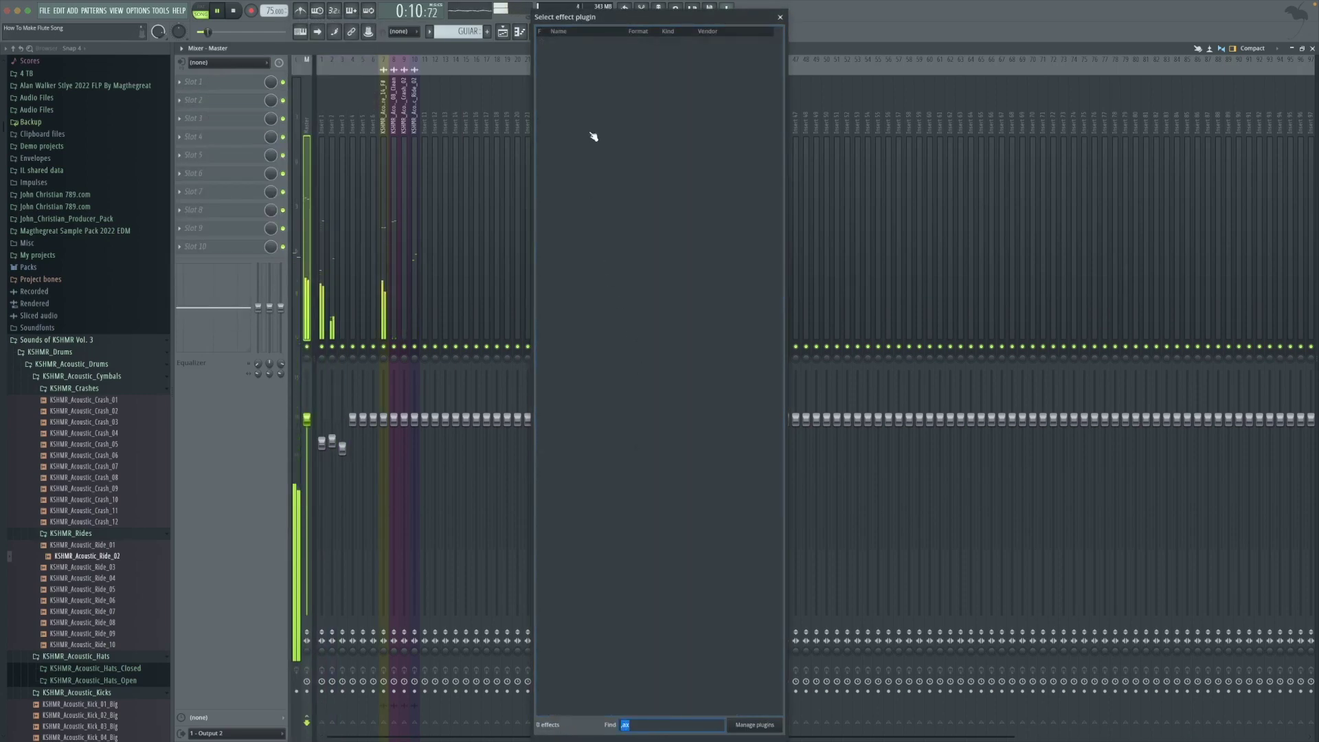
key("BackSpace")
type("max")
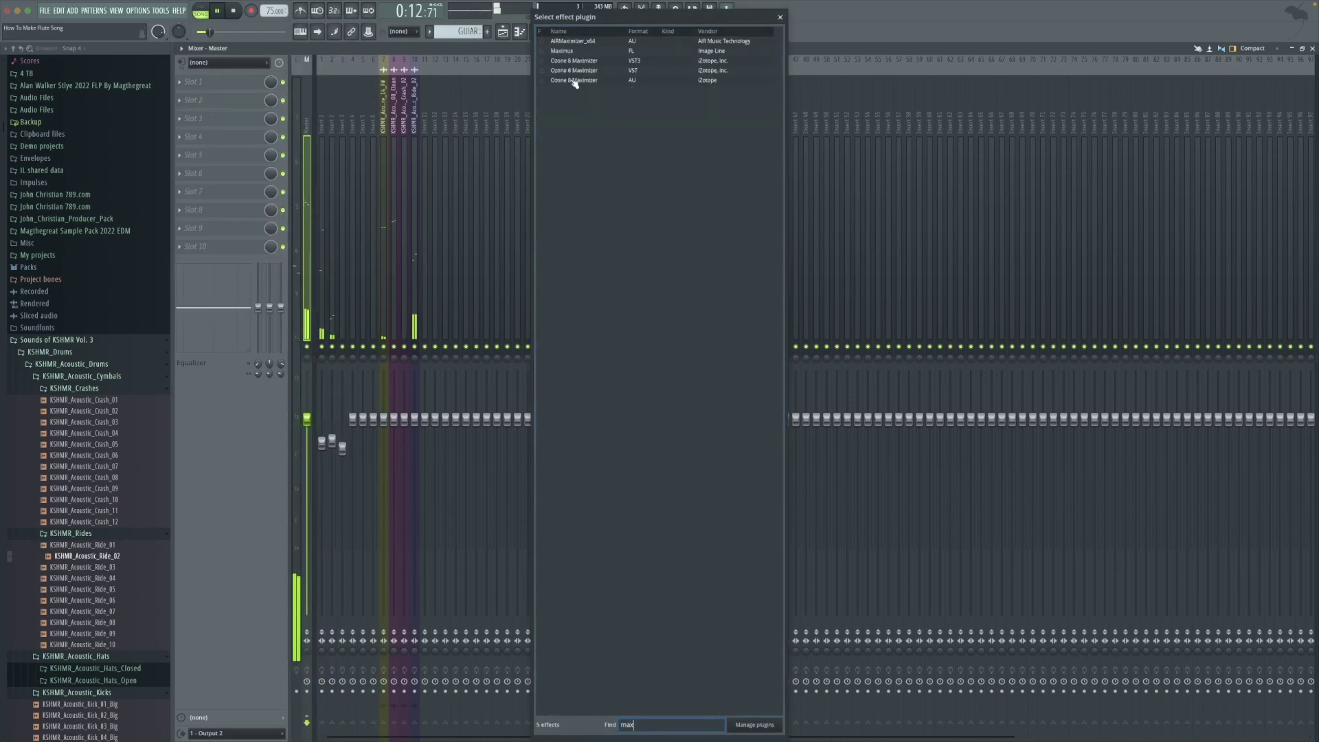
double_click(562, 51)
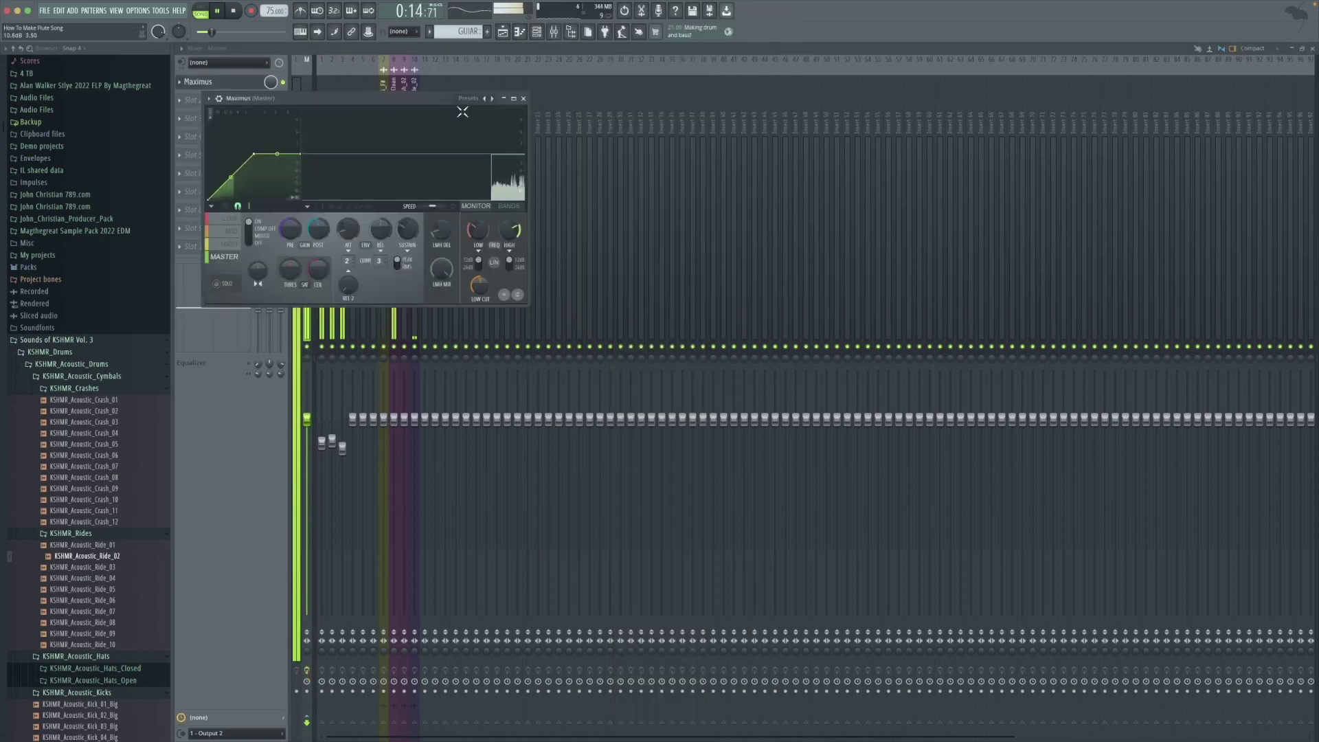
left_click(468, 99)
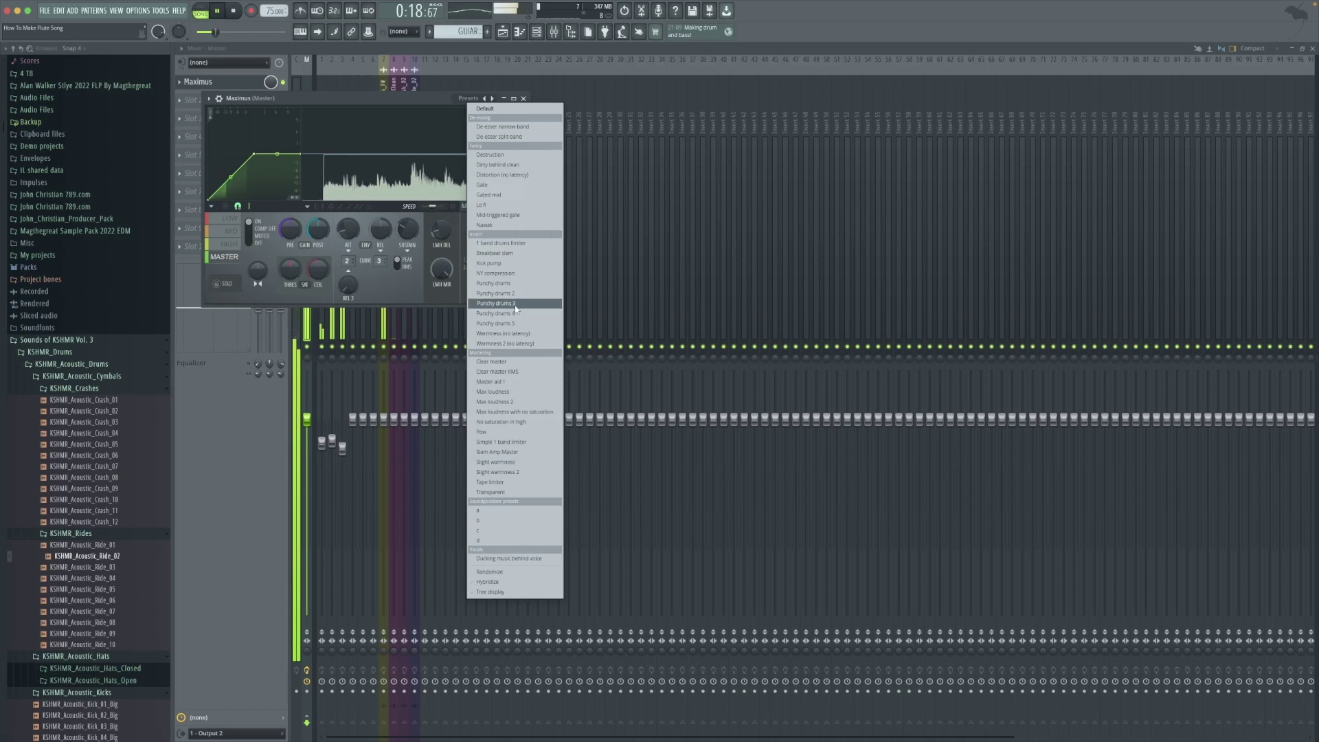
left_click(527, 393)
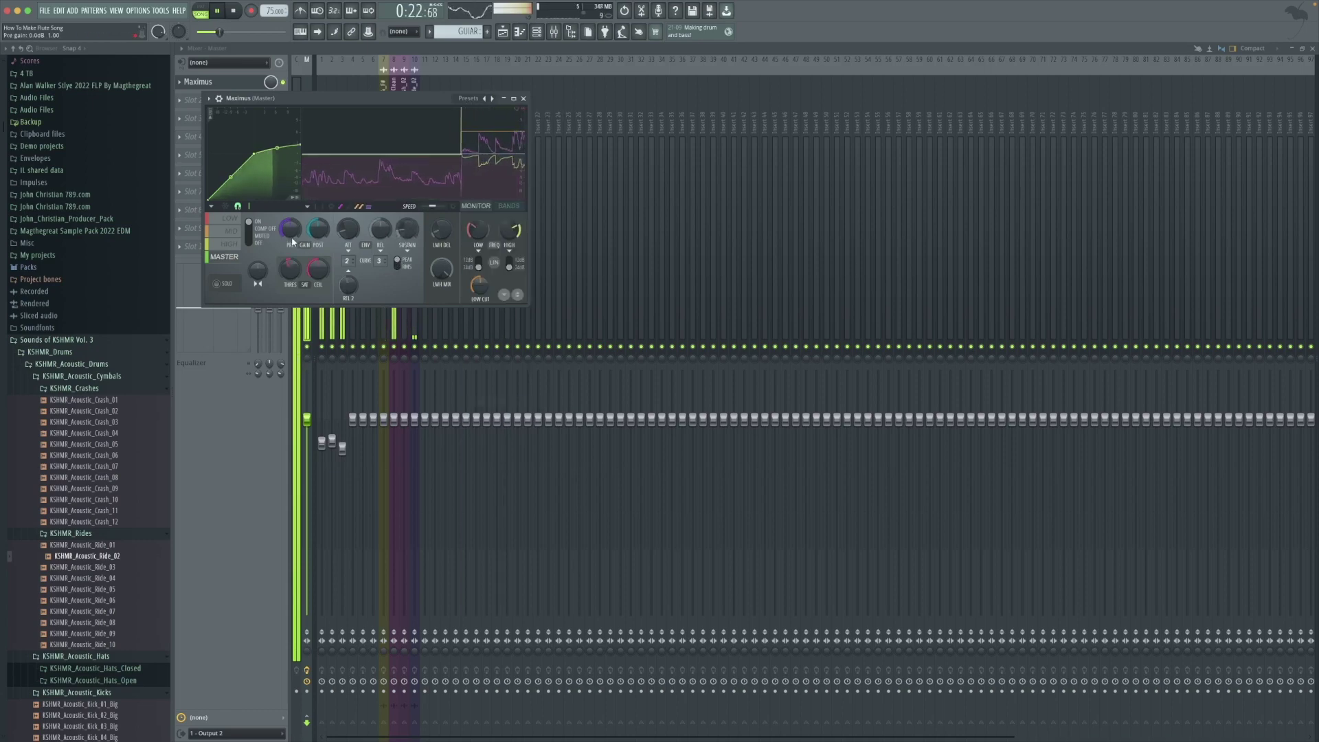
- Reduce the Maximus post gain to about -0.9 dB and lower the Master and insert 3 volume faders
left_click_drag(318, 229, 317, 235)
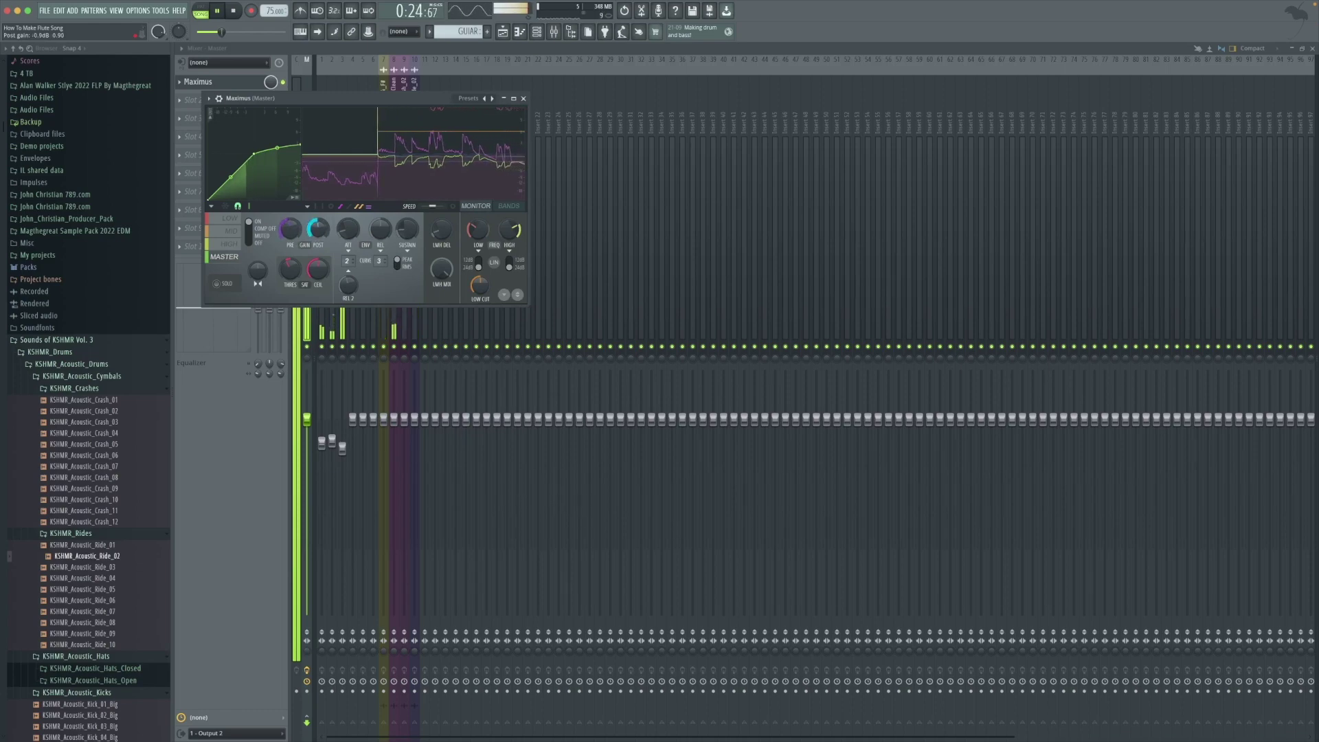
key("Escape")
left_click_drag(307, 419, 306, 435)
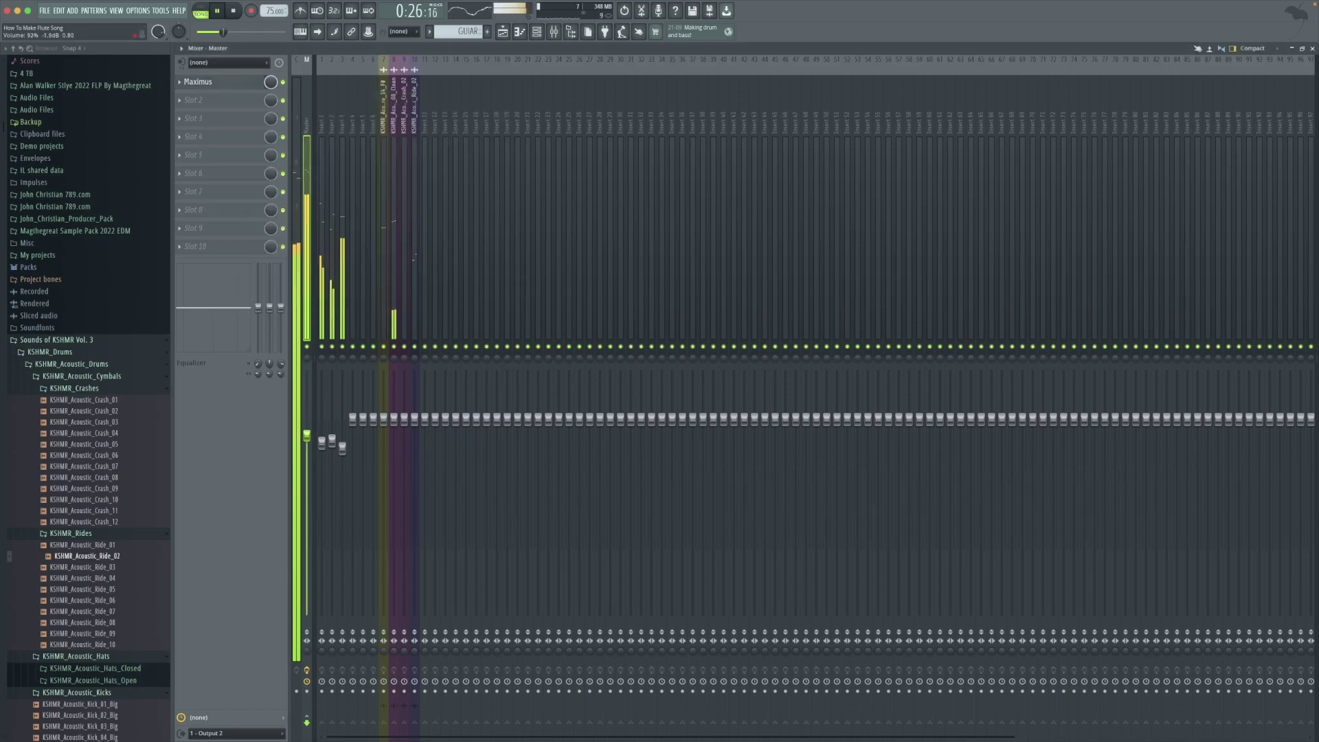
left_click(347, 308)
left_click(309, 351)
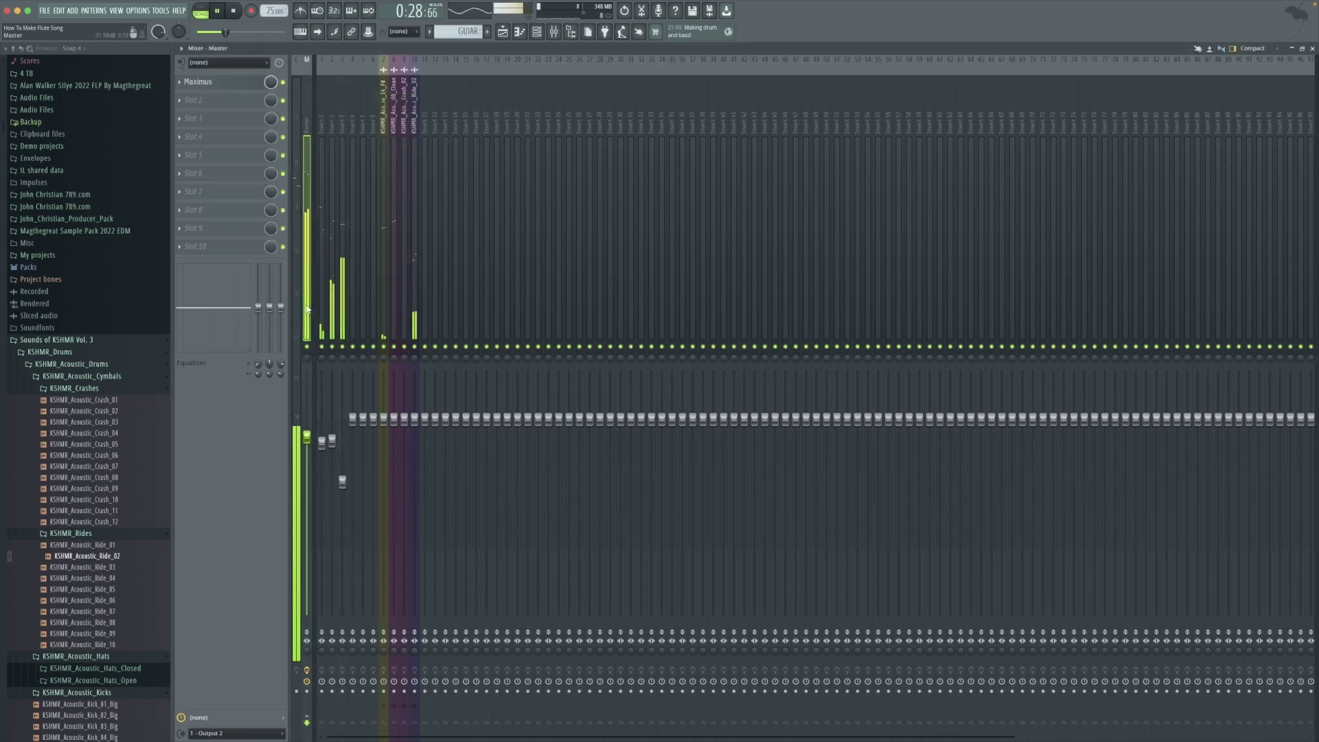
- Insert the TR5 Metering effect in the Master track's second slot and close its window
left_click(194, 99)
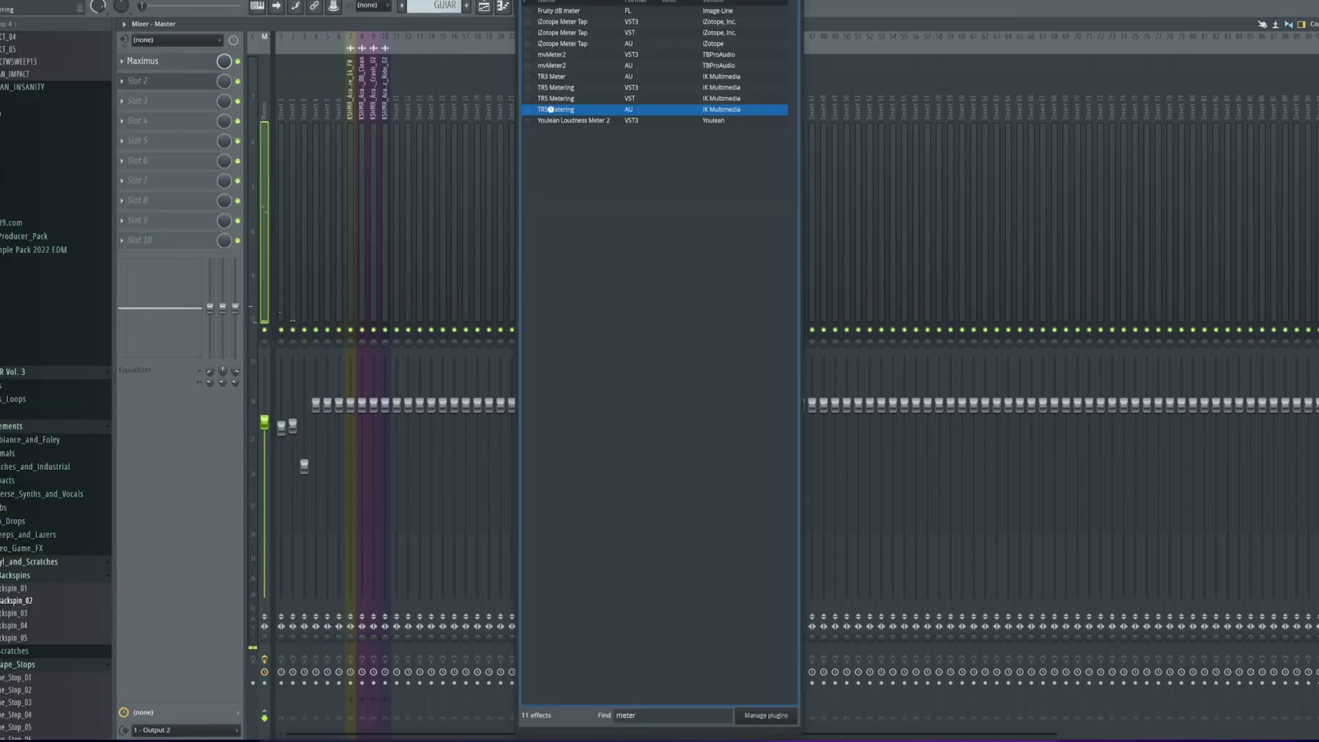
double_click(551, 110)
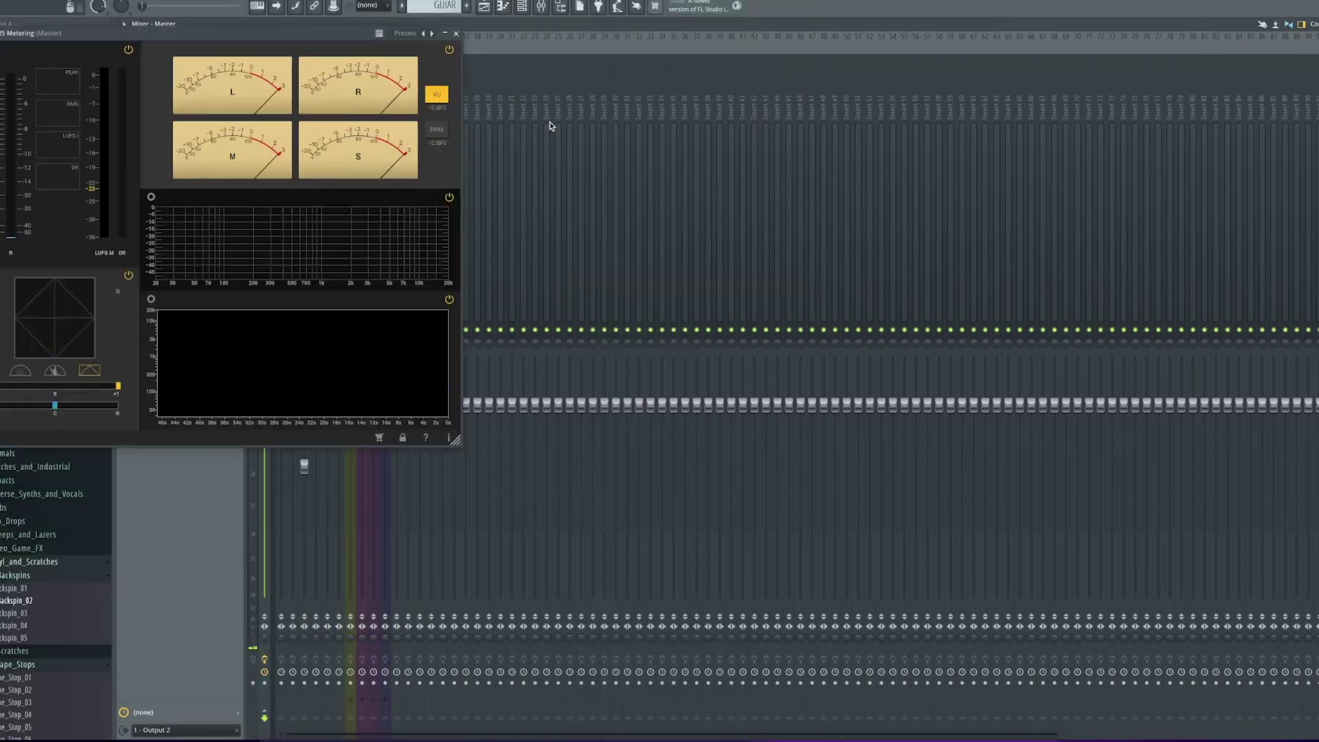
key("Escape")
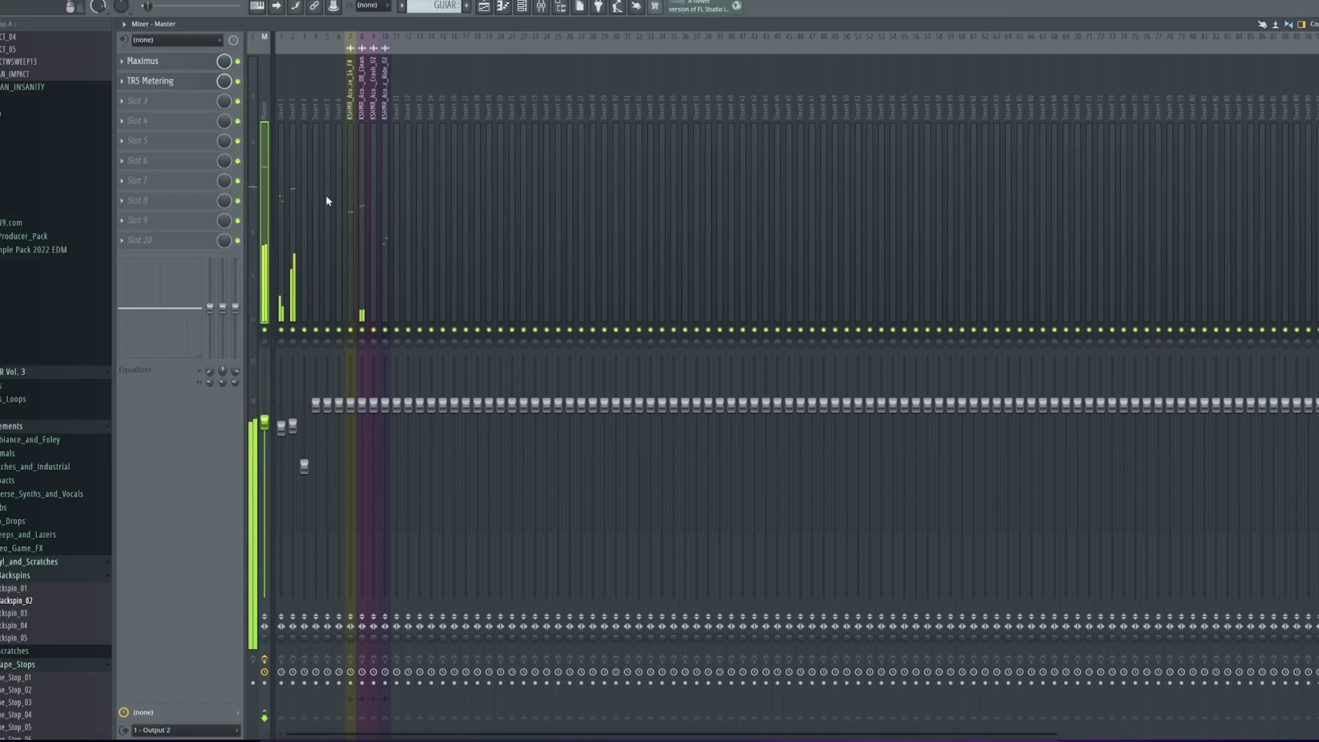
- Lower the volume fader of mixer insert 3 further and slightly reduce insert 2 during playback
left_click(305, 221)
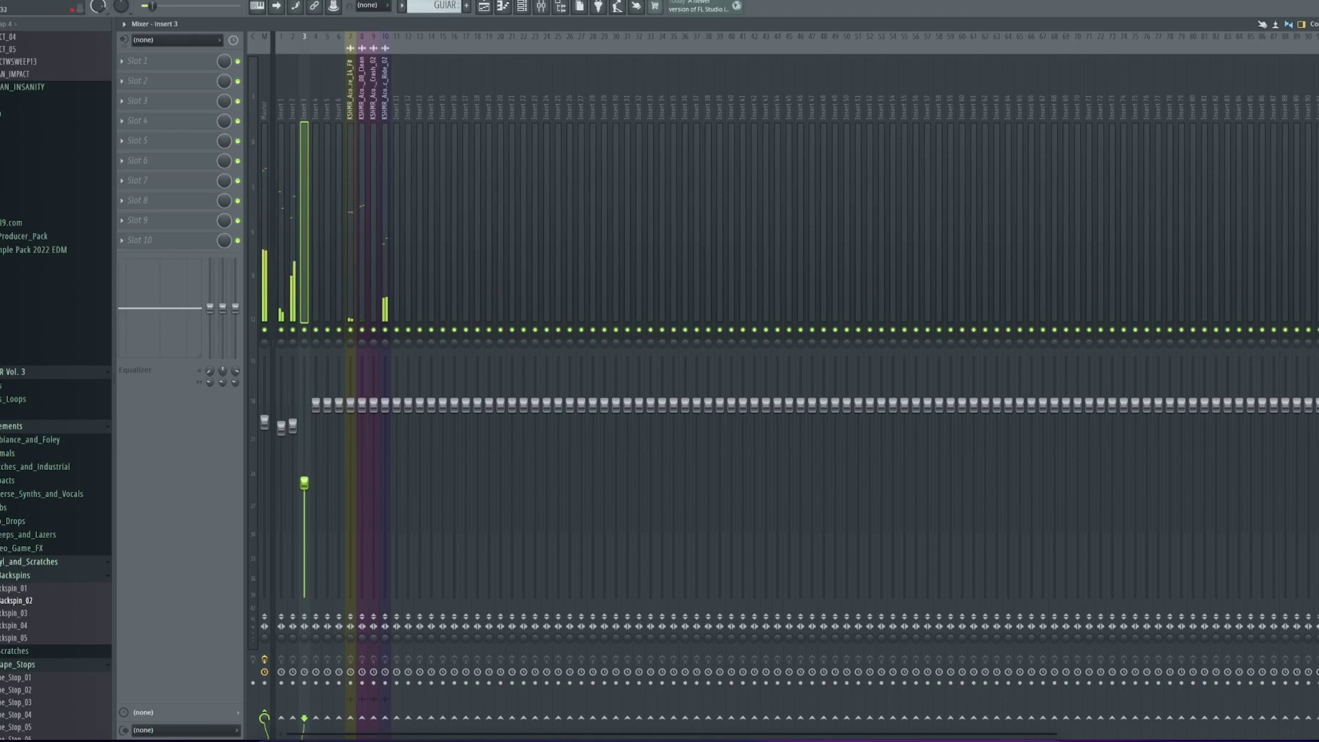
key("XF86AudioRaiseVolume")
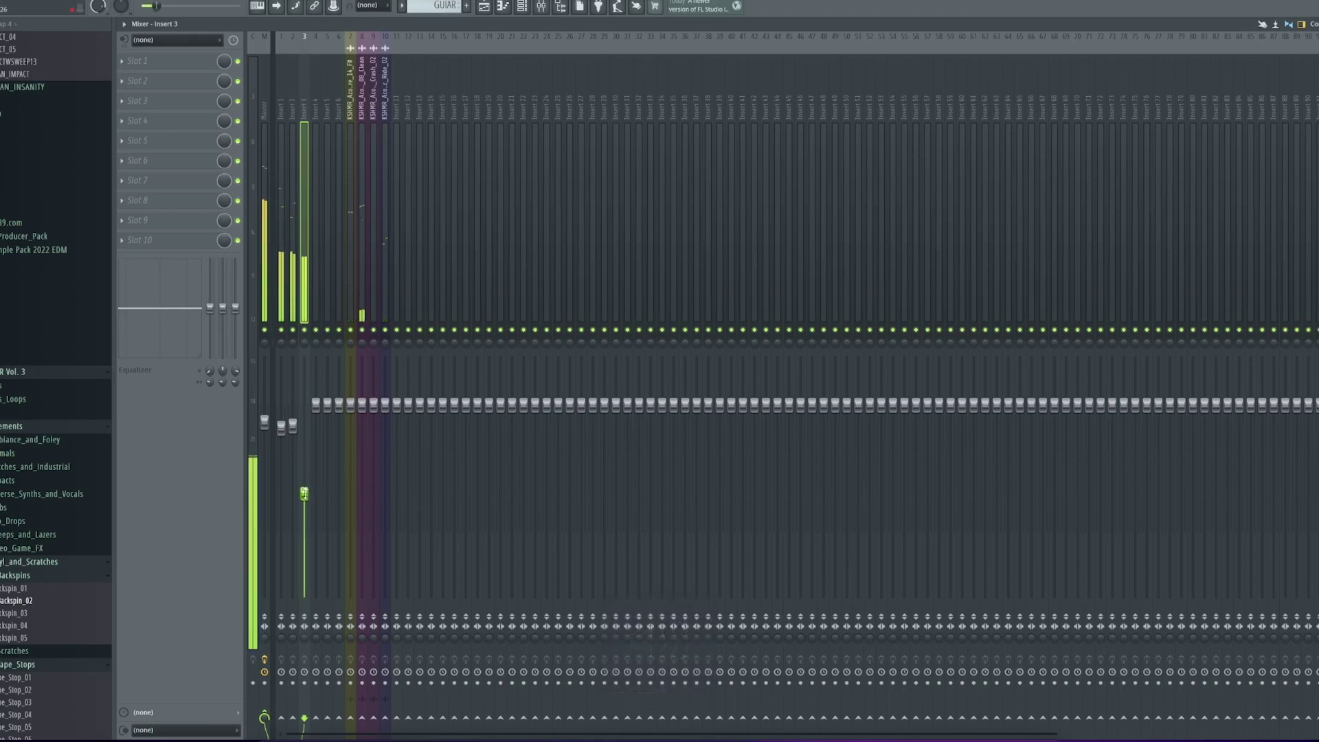
left_click(288, 420)
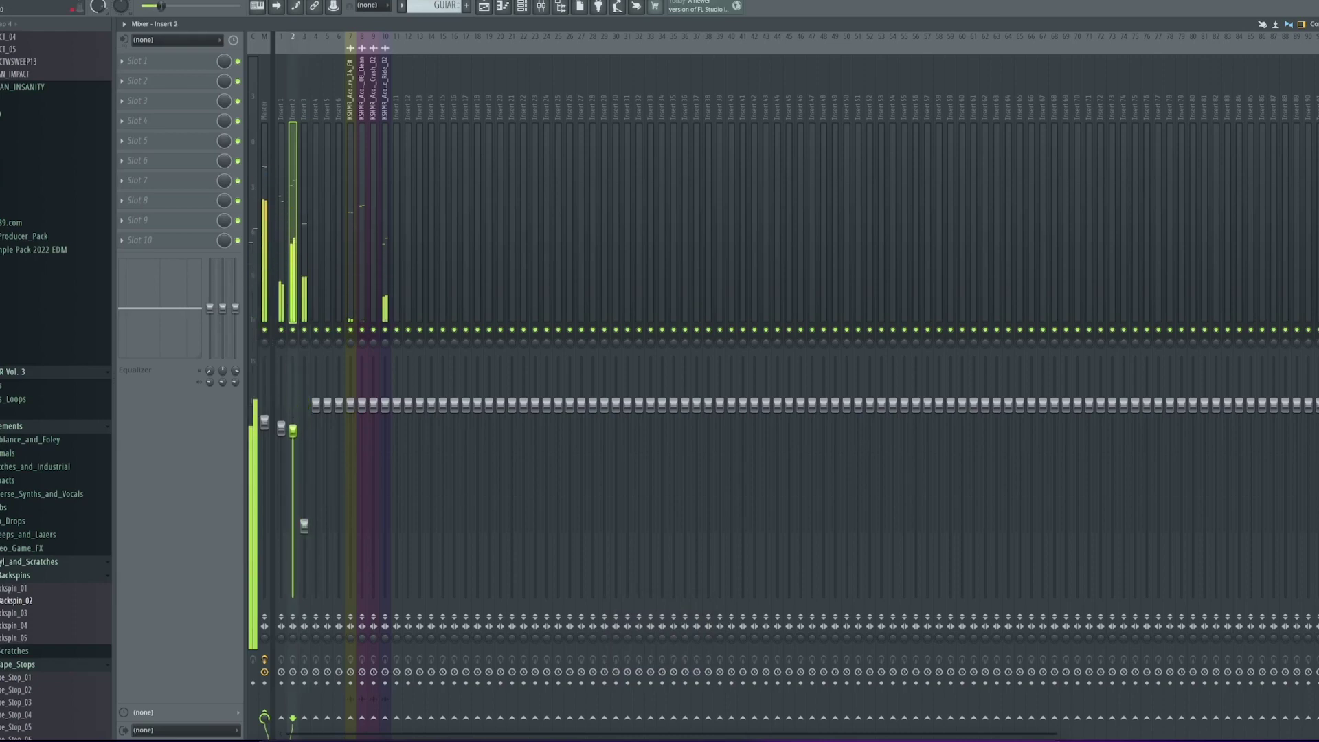
- Rename mixer insert 2 as GUITAR
right_click(292, 33)
left_click(320, 52)
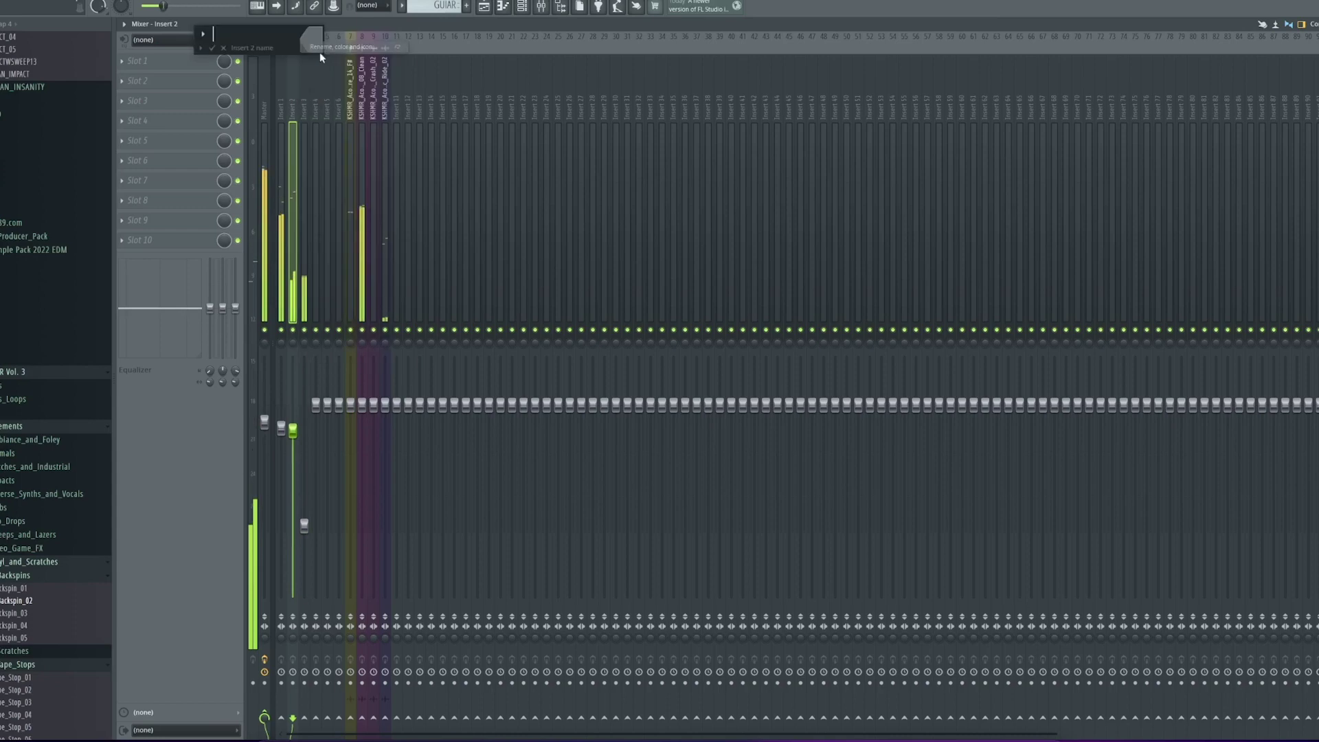
type("GUITA")
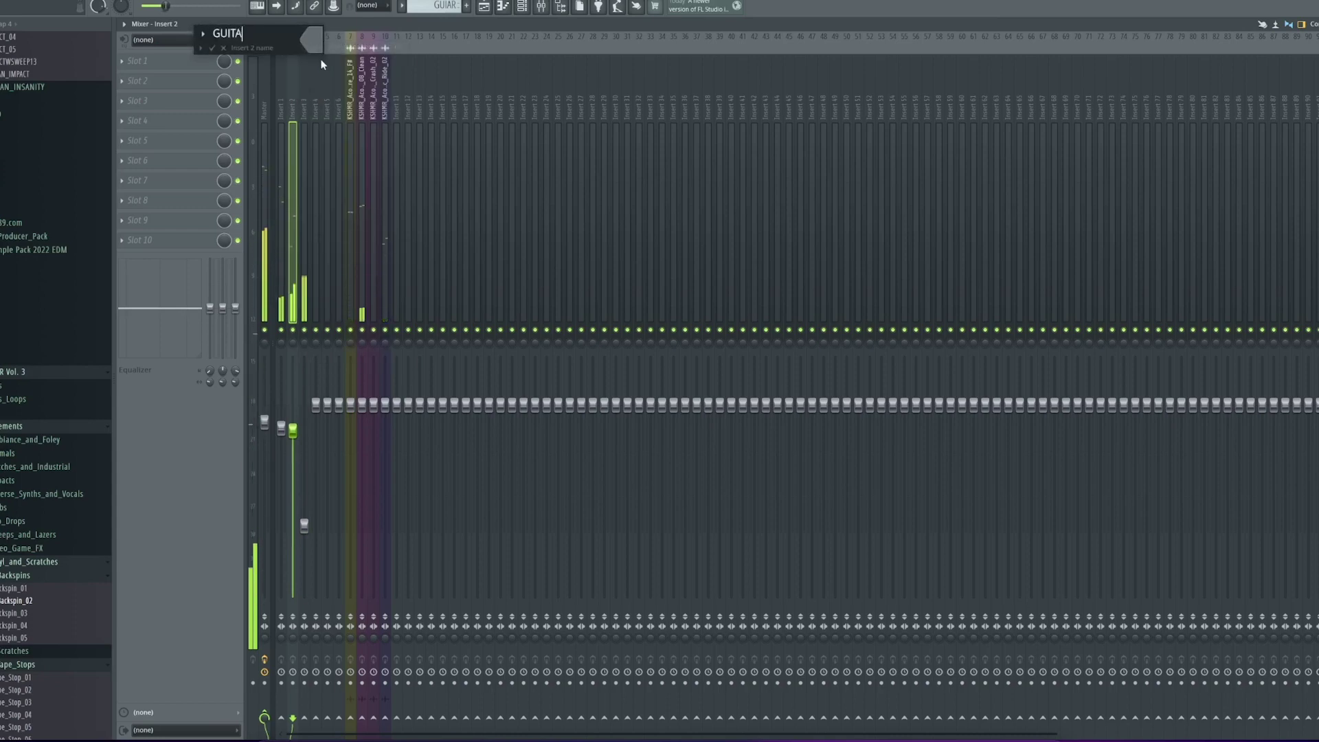
type("R")
key("Return")
- Lower the volume faders of inserts 1 and 3 and of the snare, kick, crash and ride tracks, with the snare slightly lower than the other drums
left_click(284, 196)
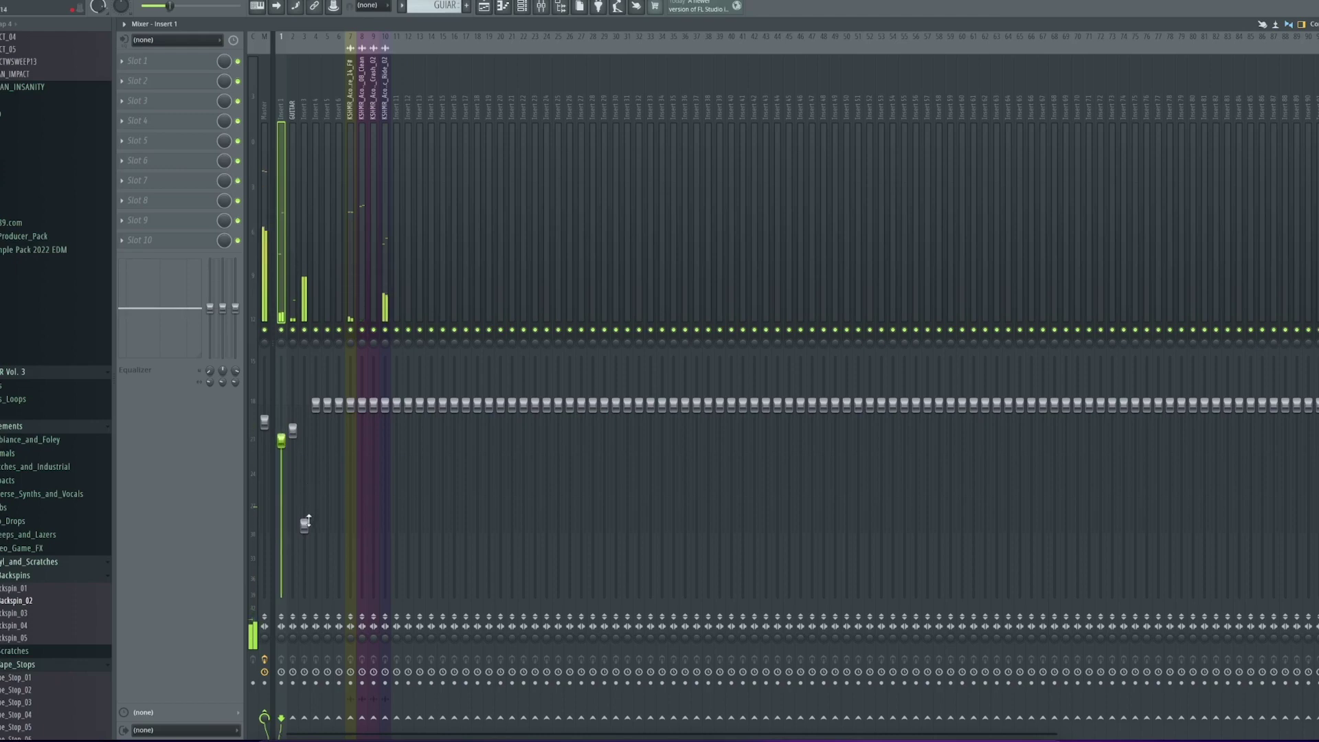
left_click_drag(306, 522, 305, 530)
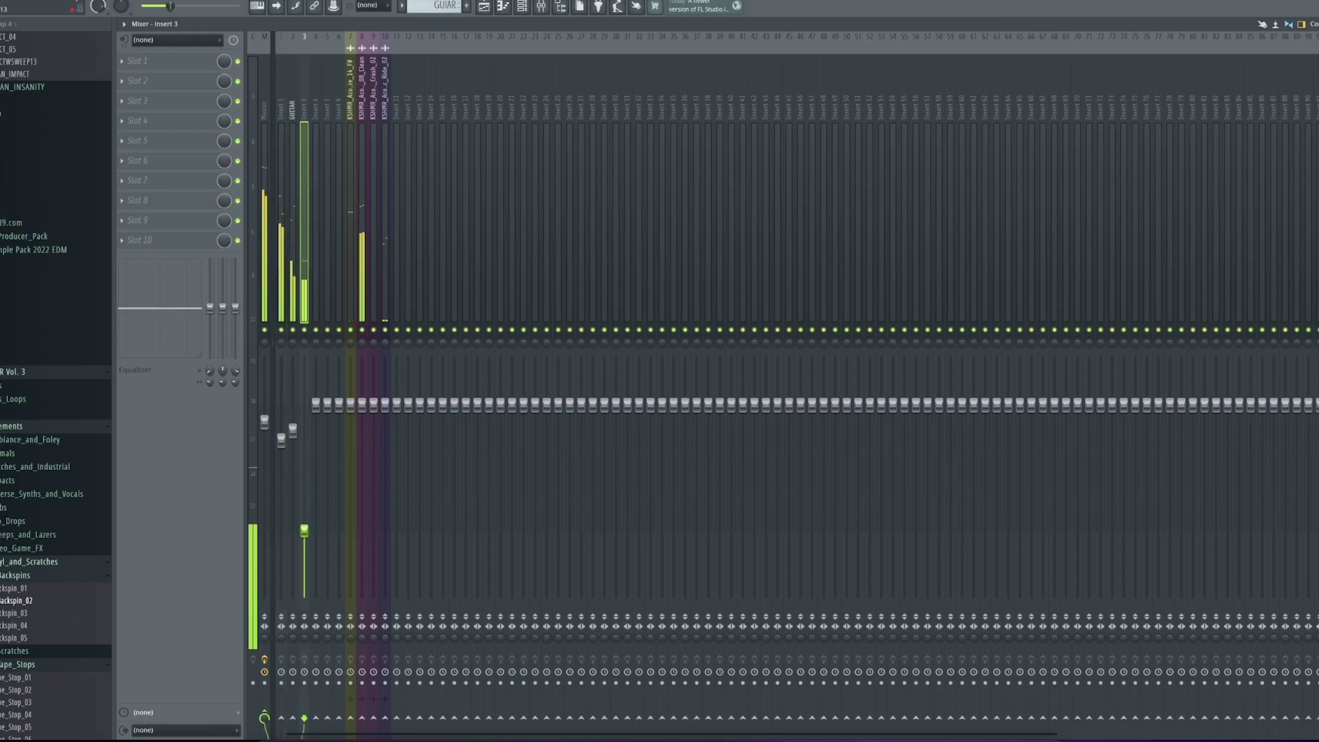
left_click(341, 320)
left_click(349, 316)
mouse_move(351, 316)
left_mouse_down()
mouse_move(396, 319)
mouse_move(352, 318)
left_mouse_up()
left_click(387, 318)
left_click_drag(352, 406, 352, 452)
left_click(353, 318)
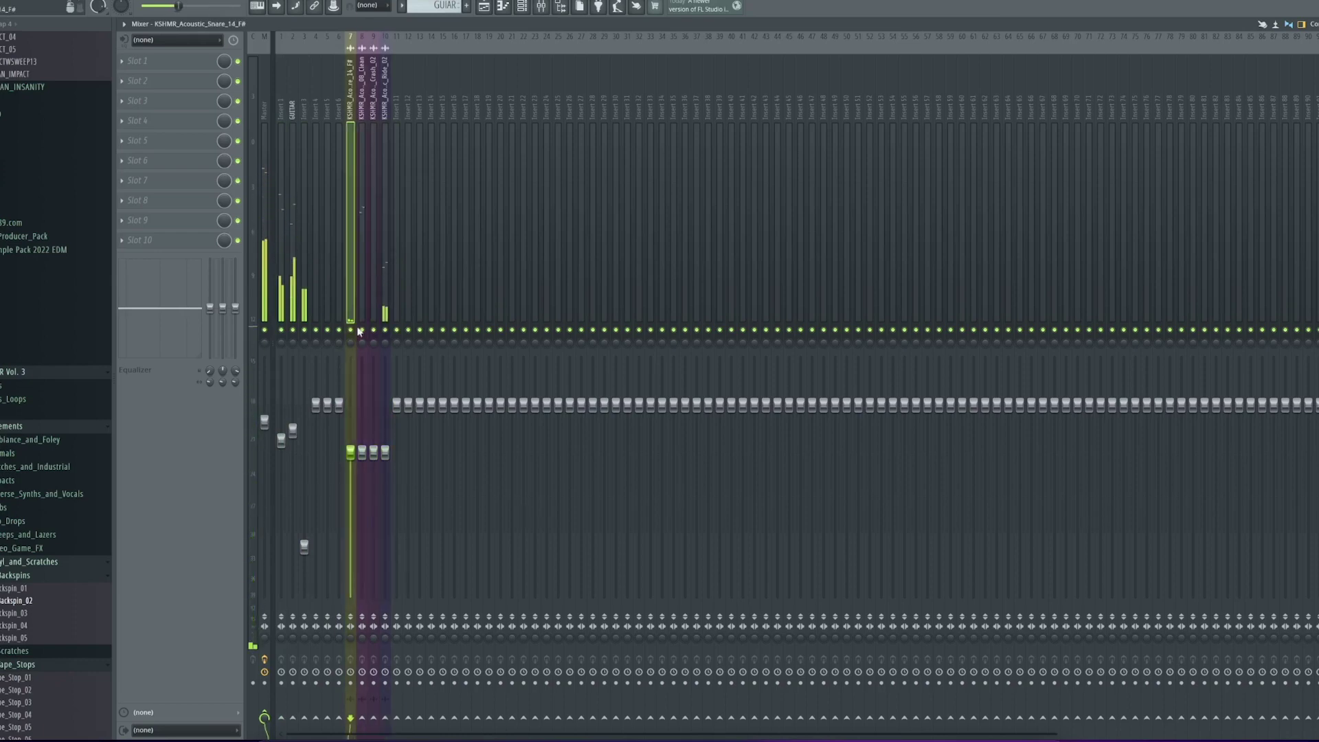
left_click_drag(351, 451, 351, 459)
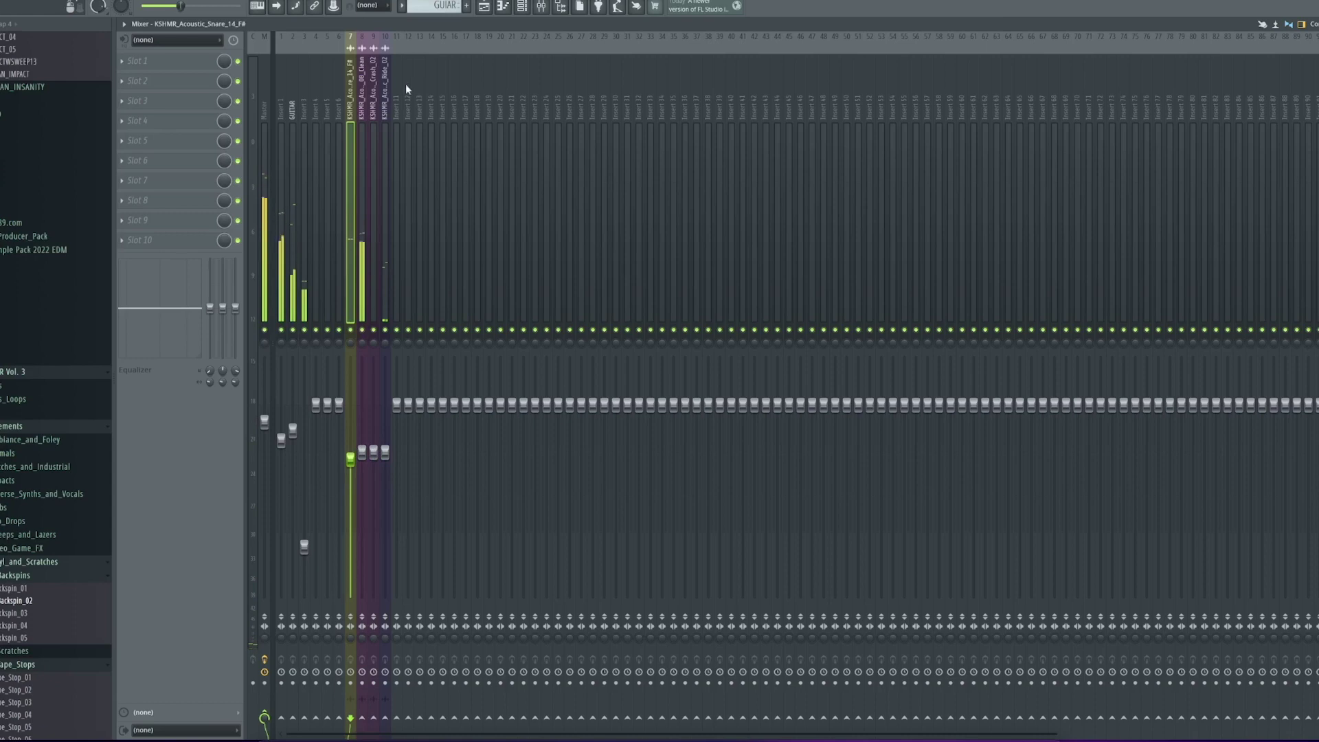
- Delete the ride clips on Track 9 from the first eight bars of the playlist
left_click(483, 7)
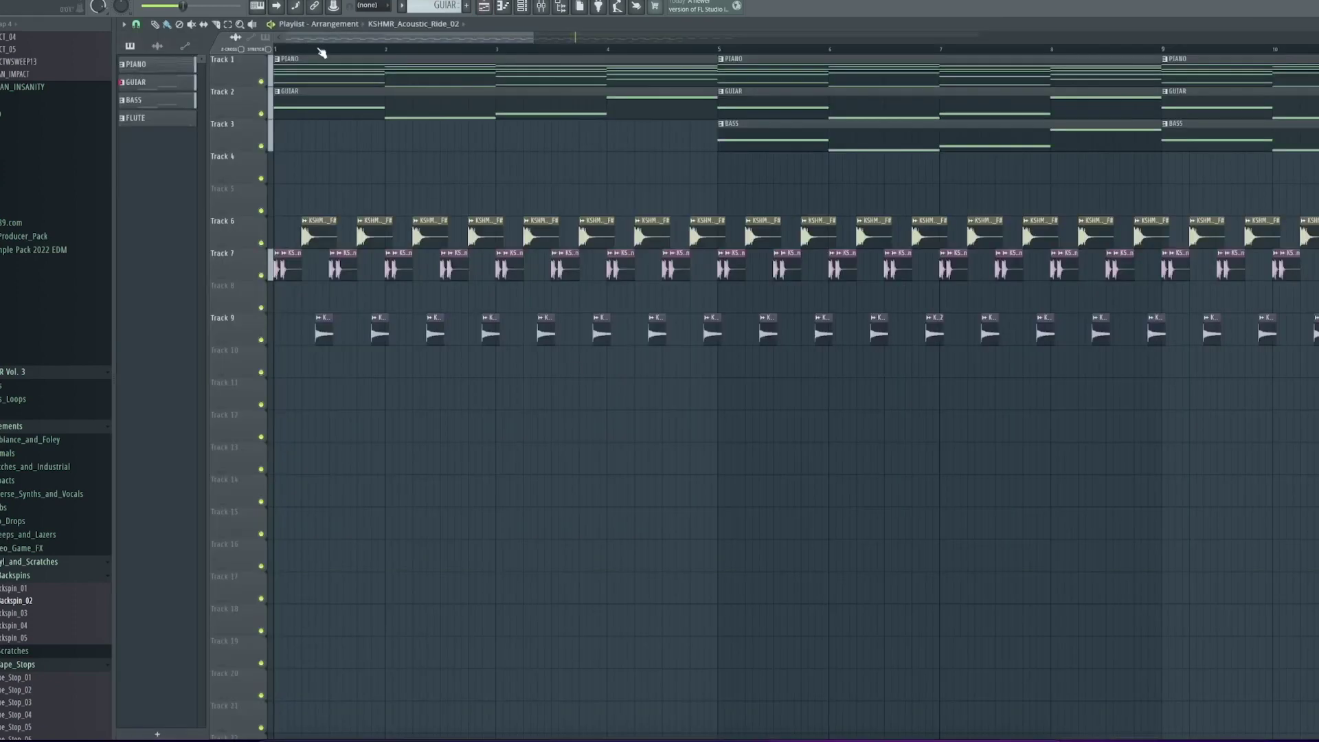
key("space")
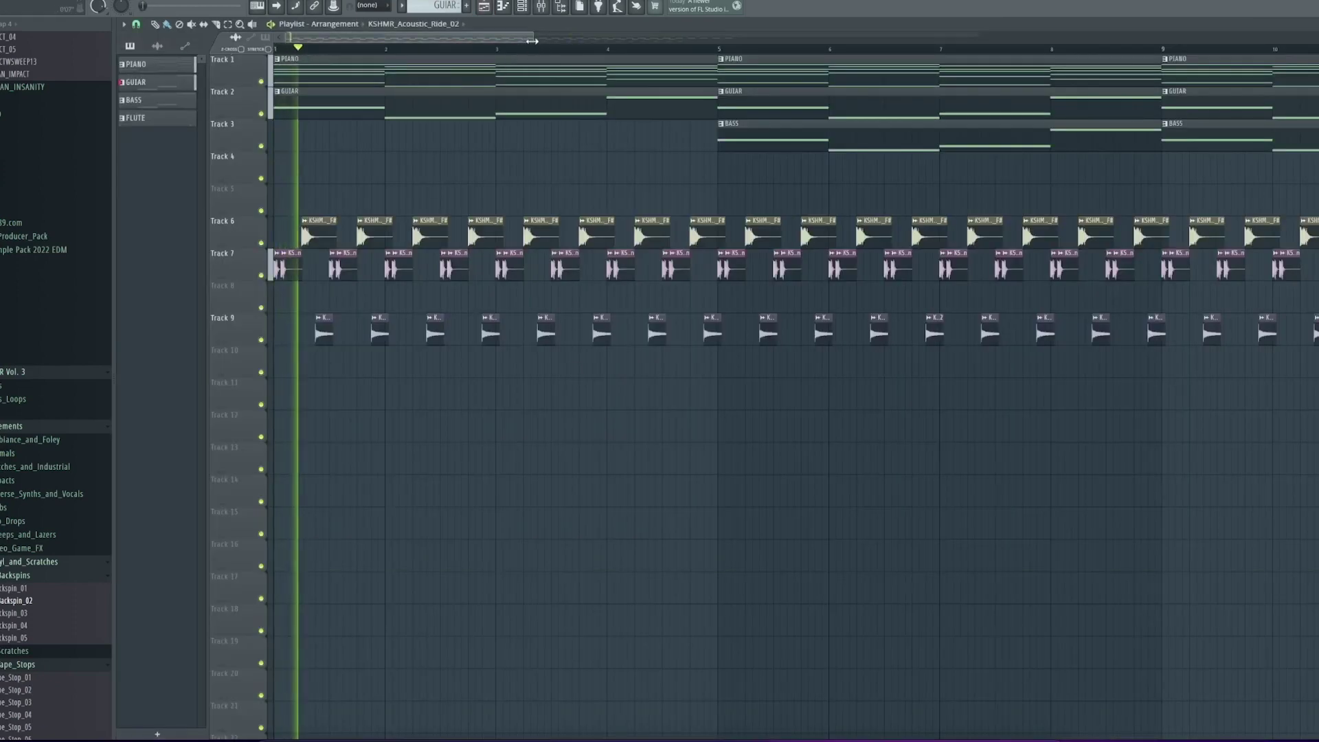
left_click_drag(533, 38, 815, 121)
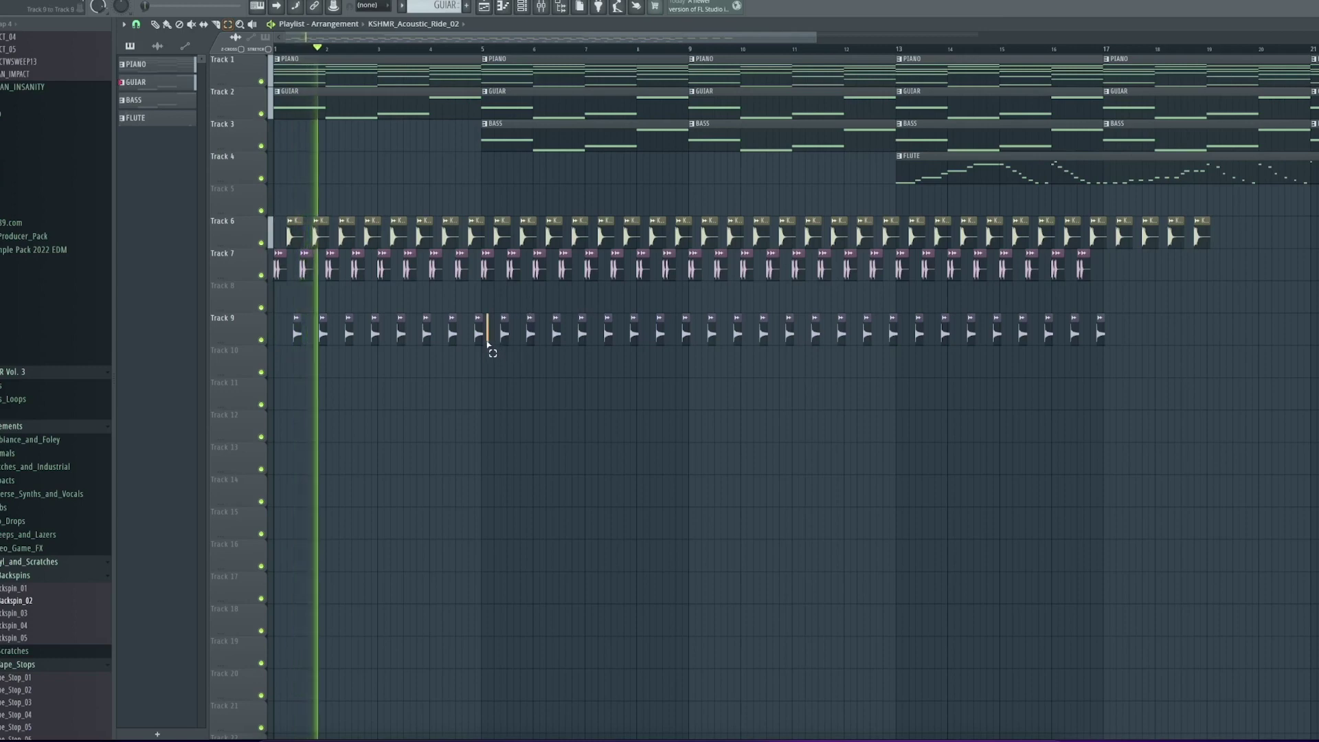
left_click_drag(487, 311, 297, 333)
left_click_drag(478, 313, 701, 378)
key("Delete")
key("space")
key("p")
key("space")
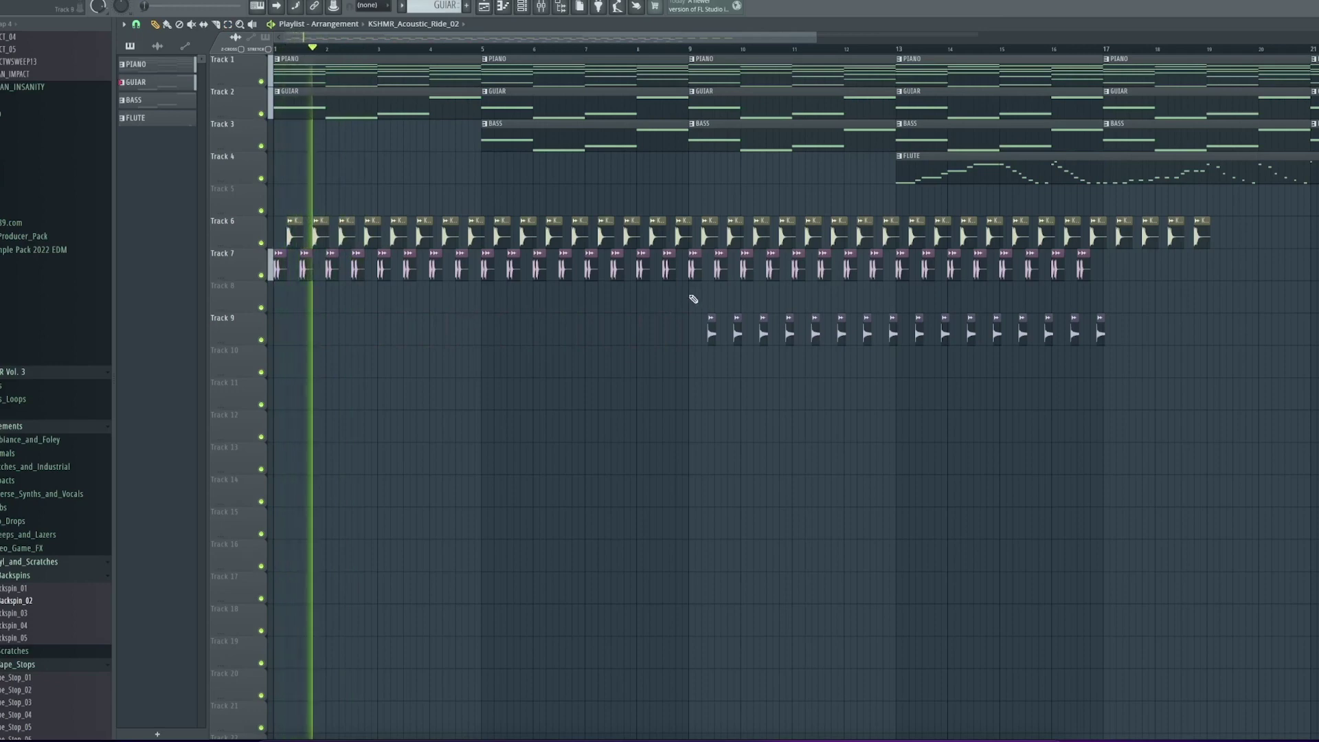
- Delete the snare and kick clips from the first eight bars and extend the drum clips with copies up to bar 33
left_click_drag(689, 292, 271, 217)
key("Delete")
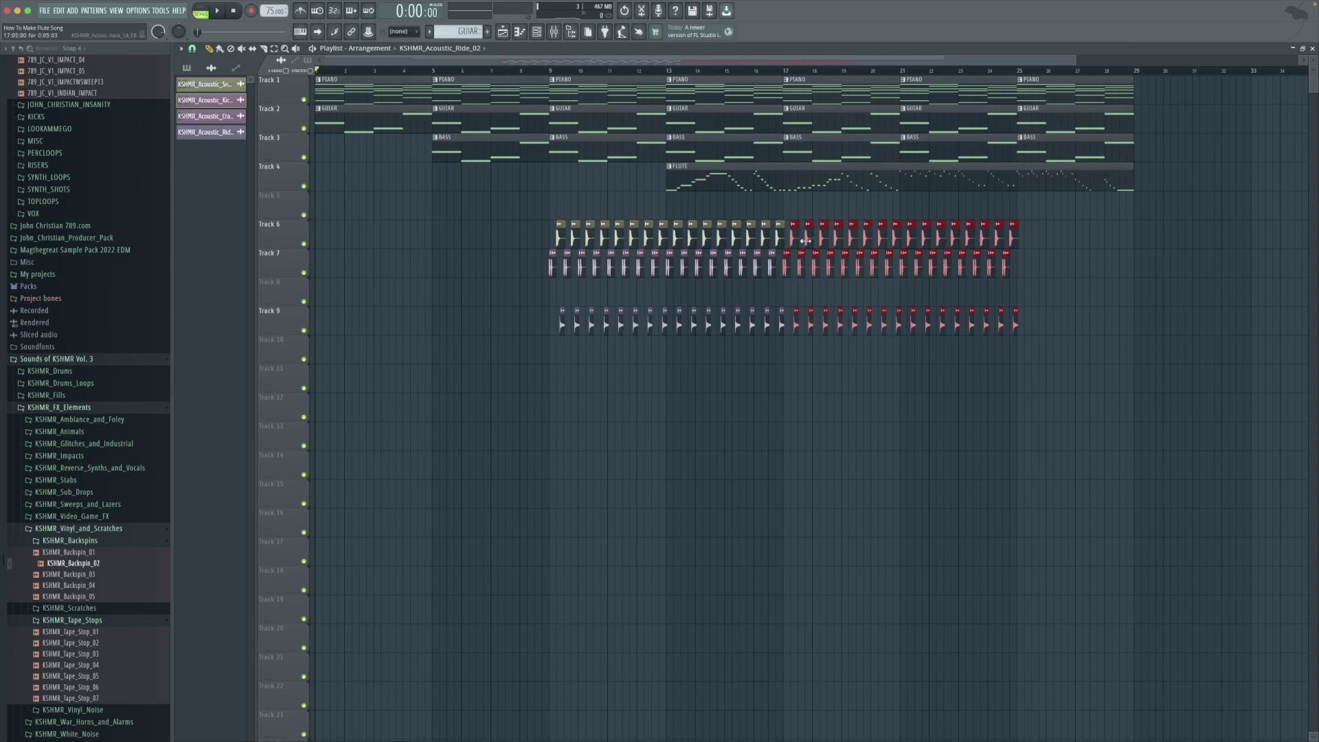
left_click_drag(952, 246, 484, 247, "shift")
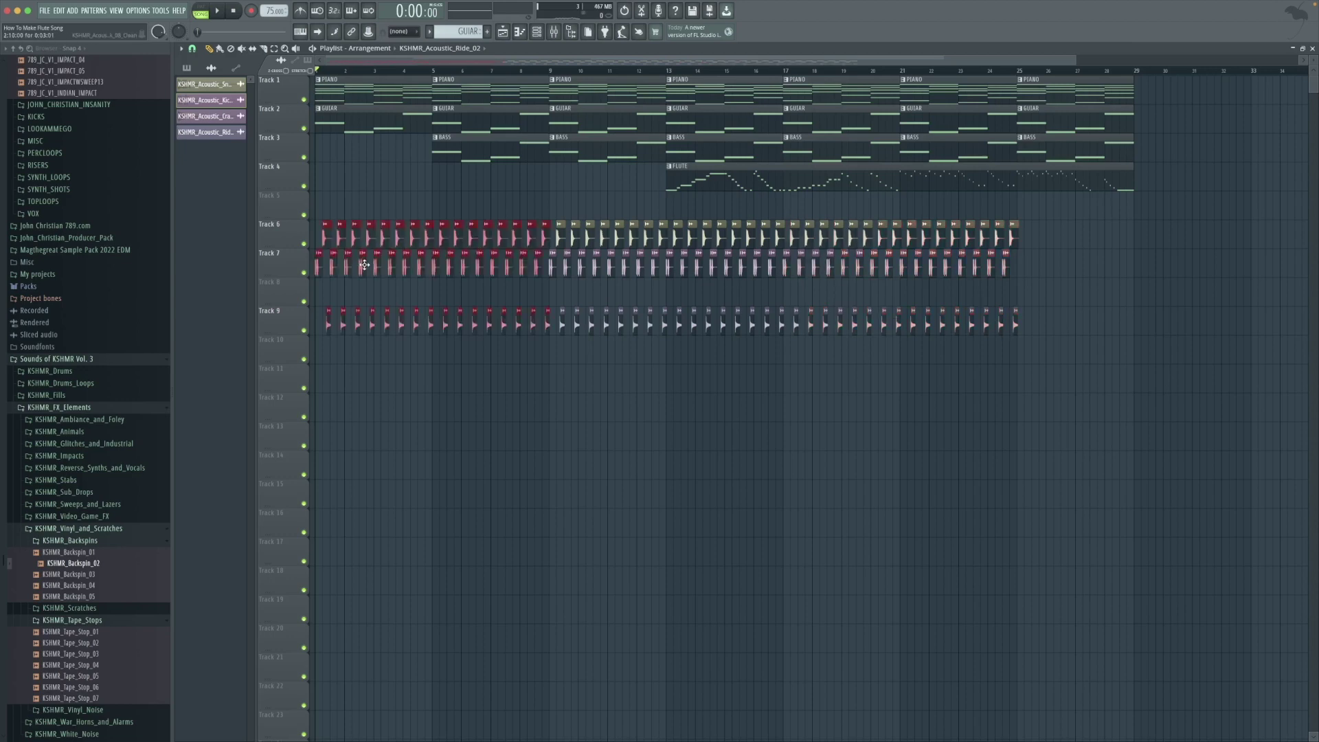
left_click_drag(364, 266, 1067, 251)
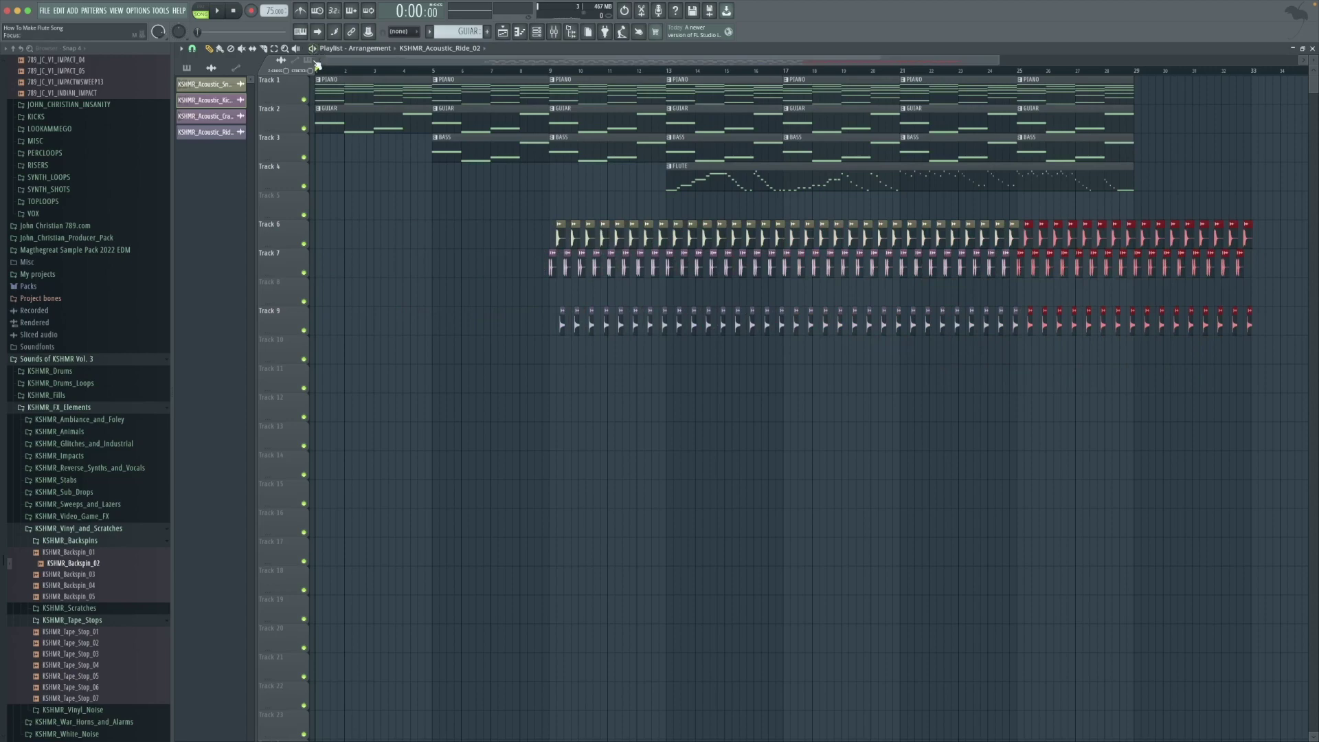
- Insert an empty track above the piano track and place a new empty pattern, Pattern 5, at bar 1 on it
right_click(300, 84)
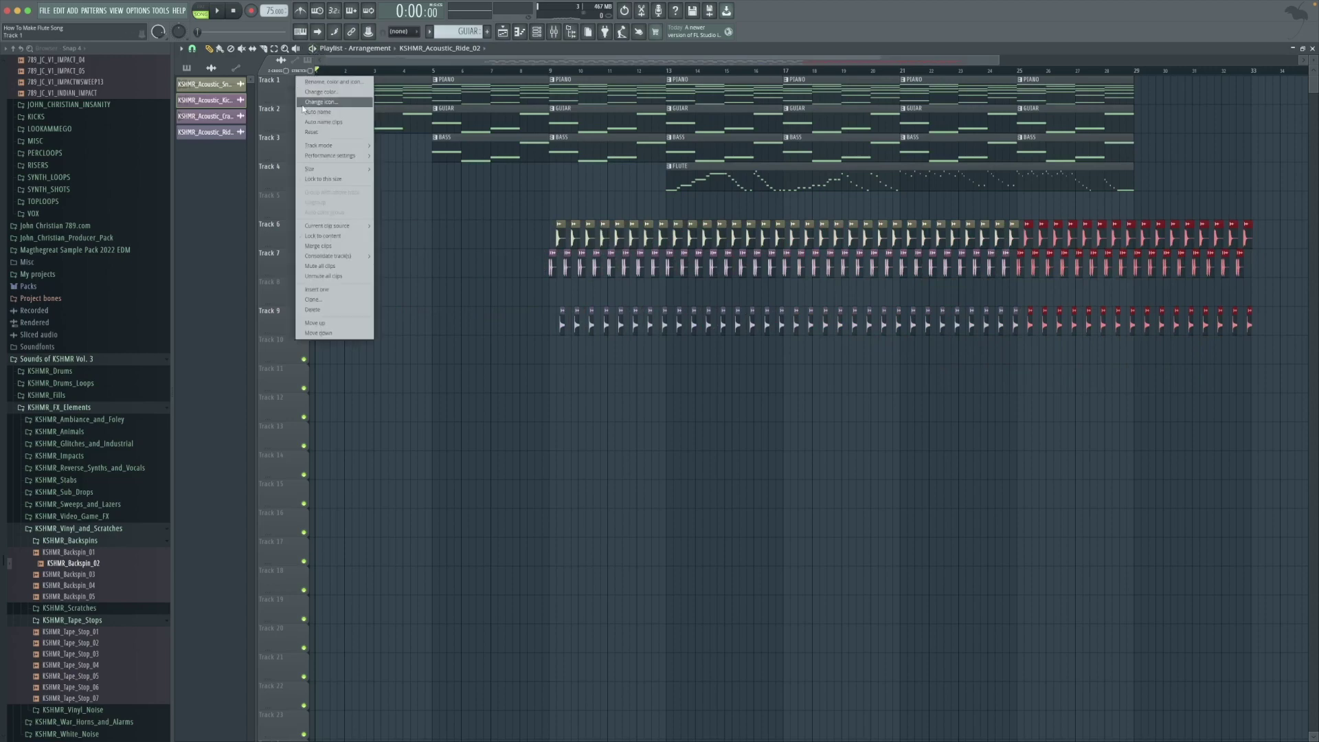
left_click(325, 291)
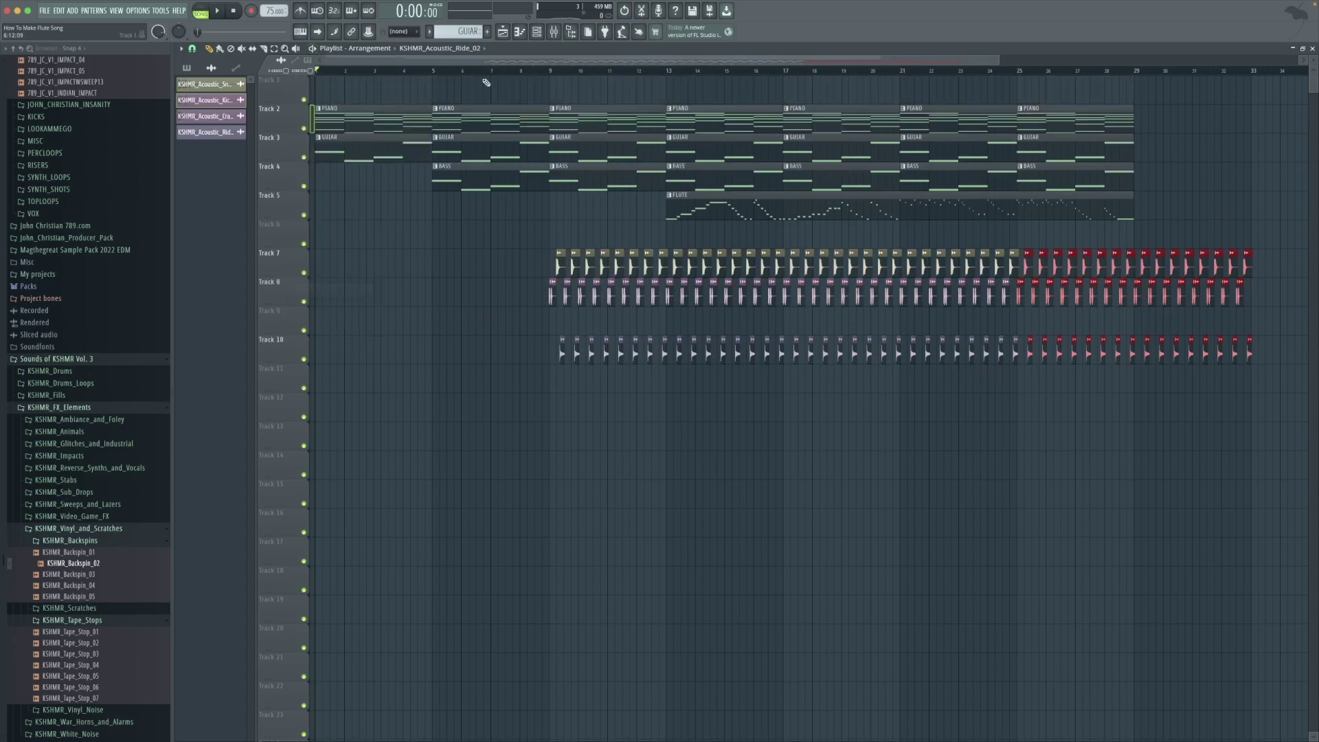
left_click(489, 32)
left_click(441, 96)
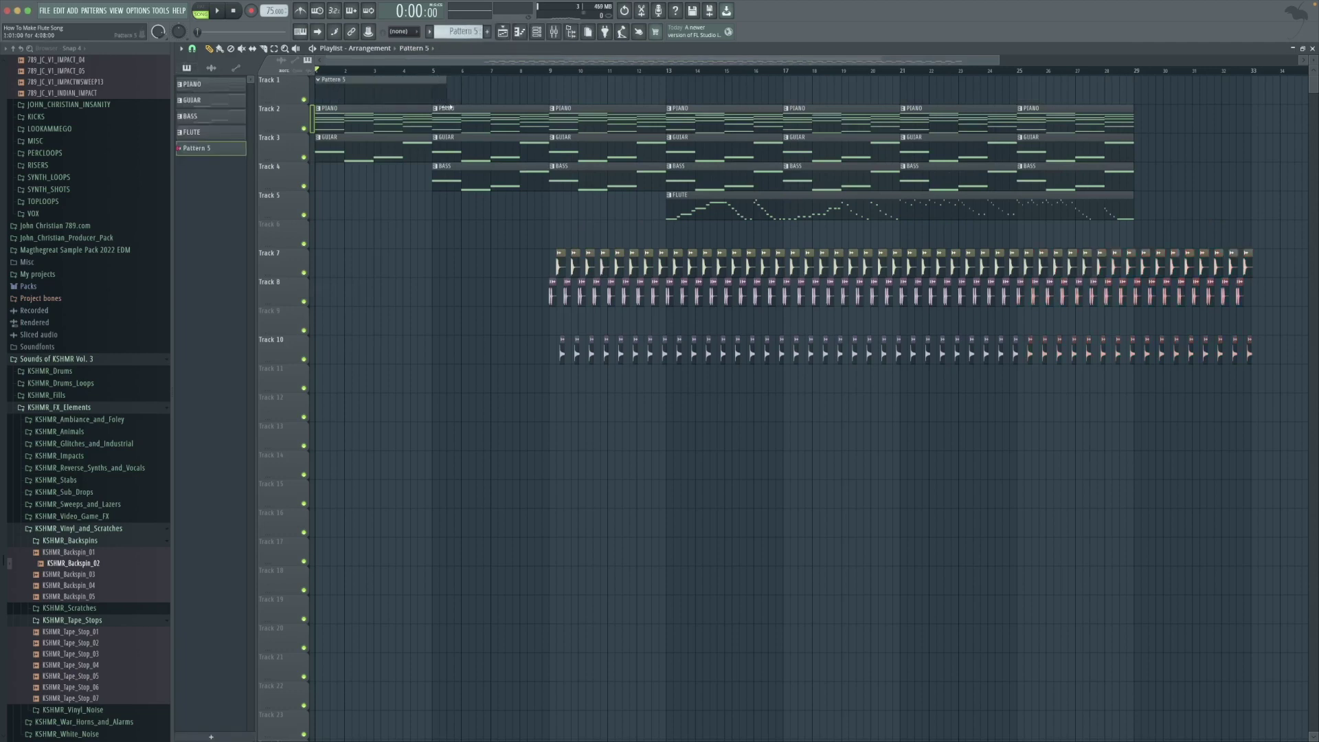
- Copy the chord notes from the PIANO pattern and return to the playlist
double_click(457, 178)
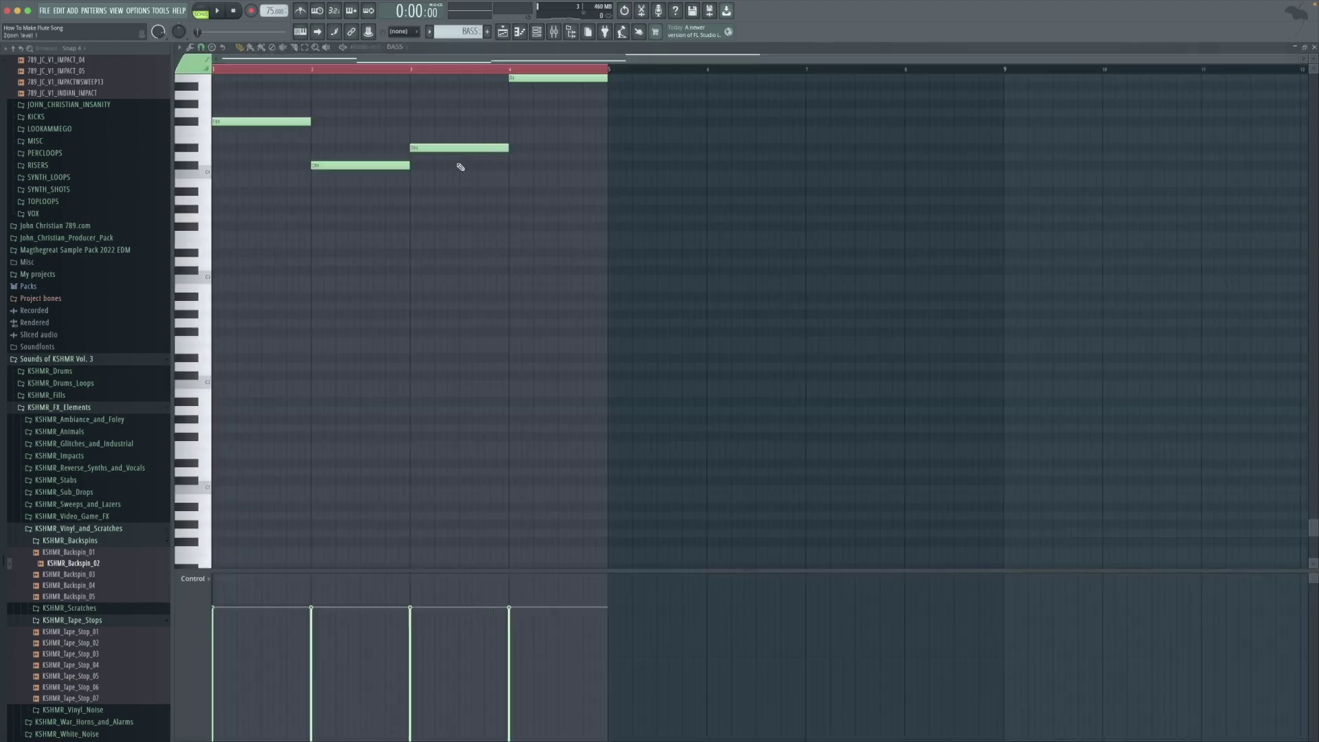
left_click(502, 31)
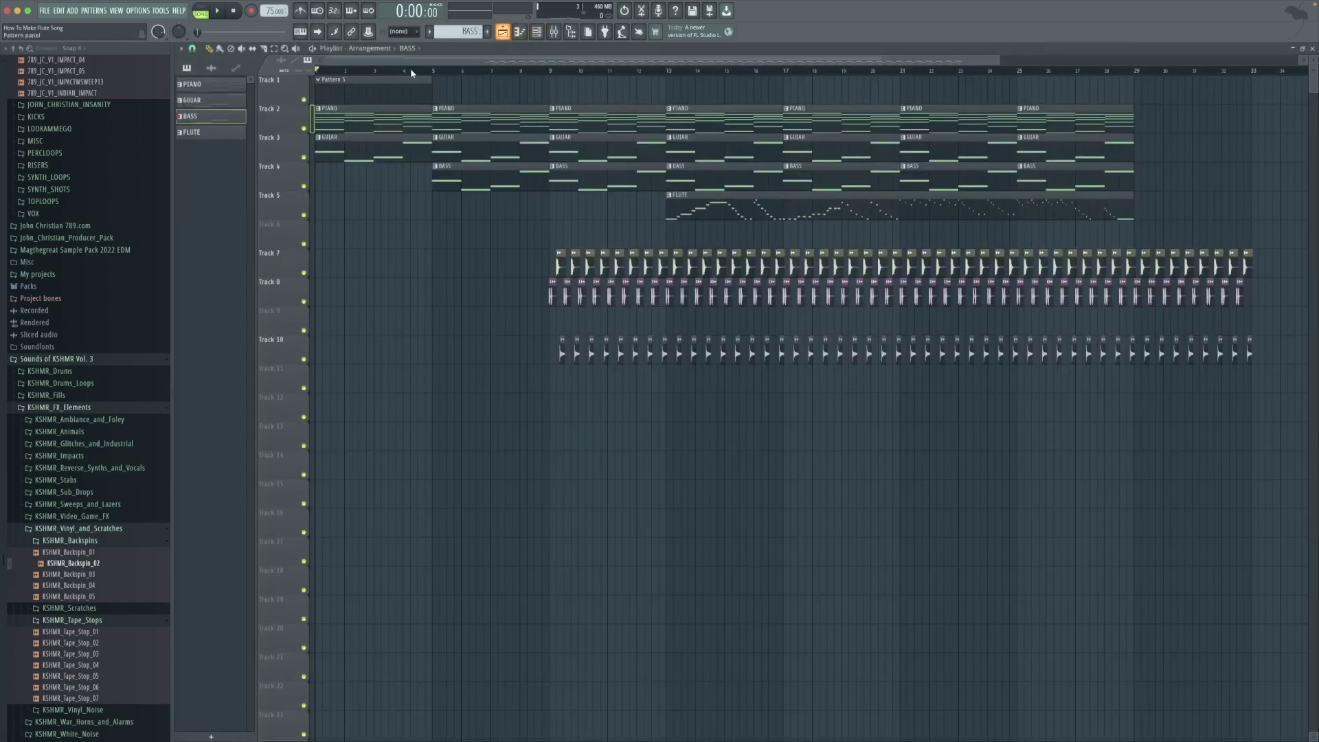
double_click(337, 122)
left_click(502, 31)
- Add a new reFX Nexus channel and load an ambient pad preset from its Single Layer Pads category
left_click(536, 32)
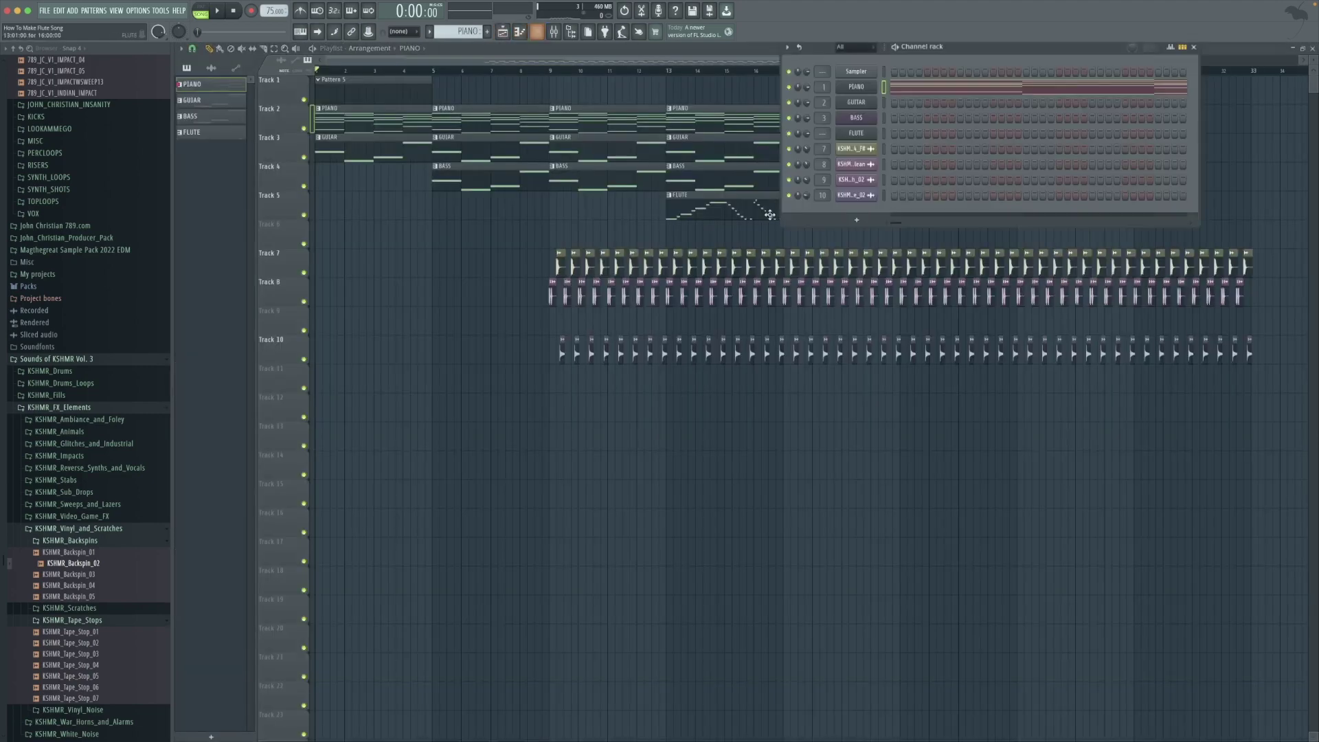
left_click(856, 220)
left_click(874, 169)
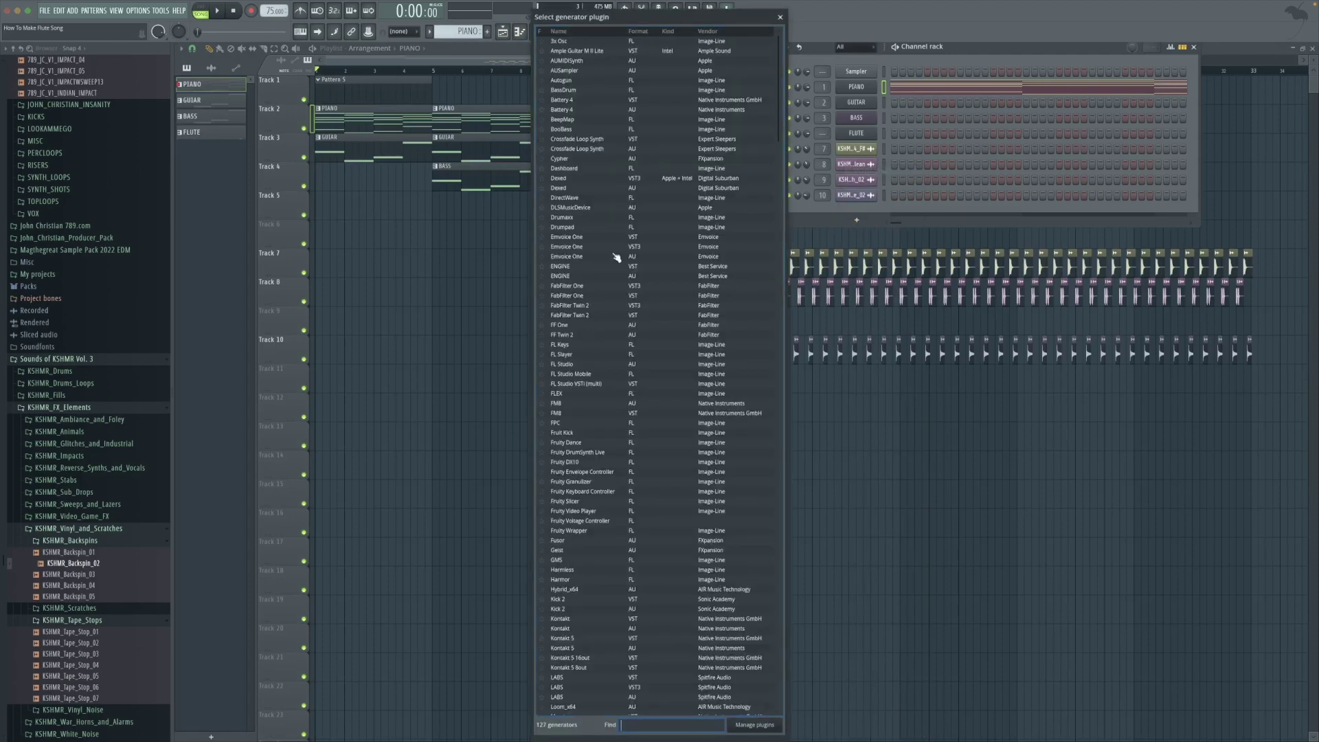
type("refx")
double_click(567, 55)
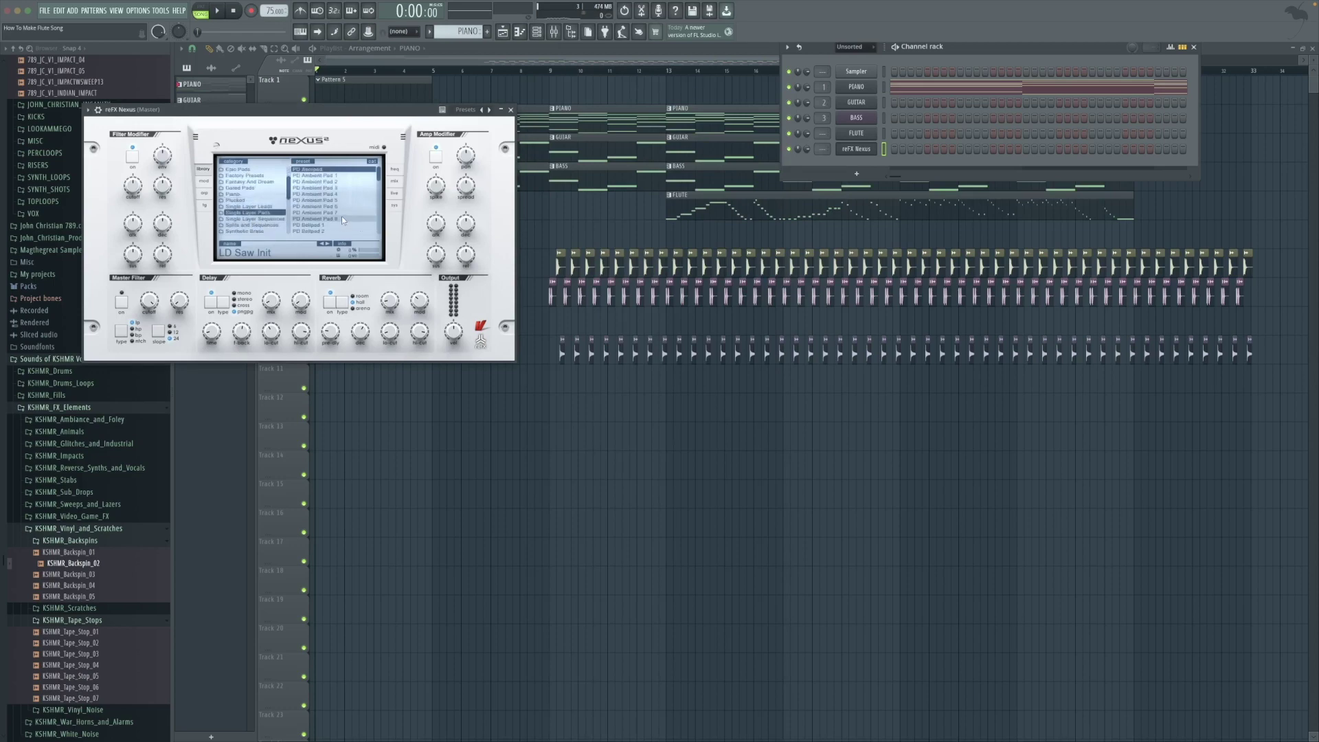
left_click(340, 207)
- Paste the piano chords into the new reFX Nexus channel's piano roll in Pattern 5 and play them briefly
left_click(864, 149)
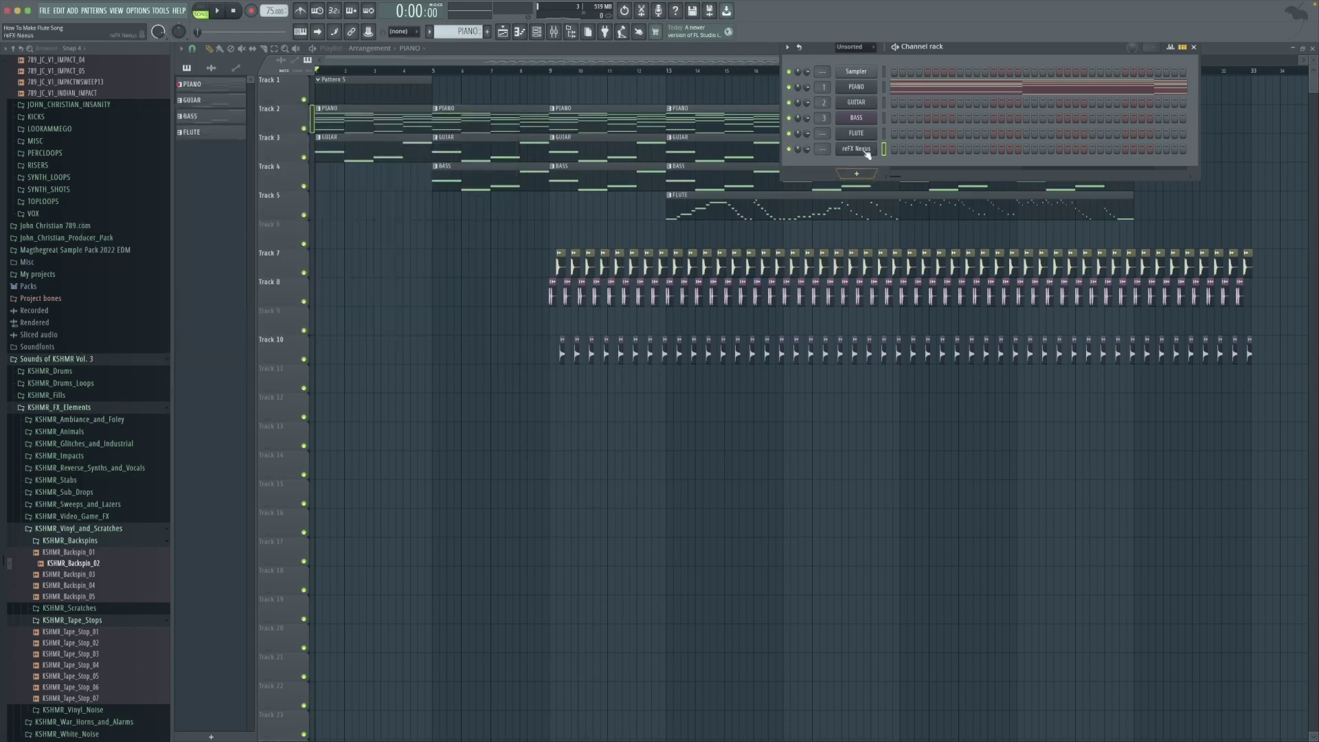
right_click(875, 143)
left_click(929, 150)
left_click(487, 32)
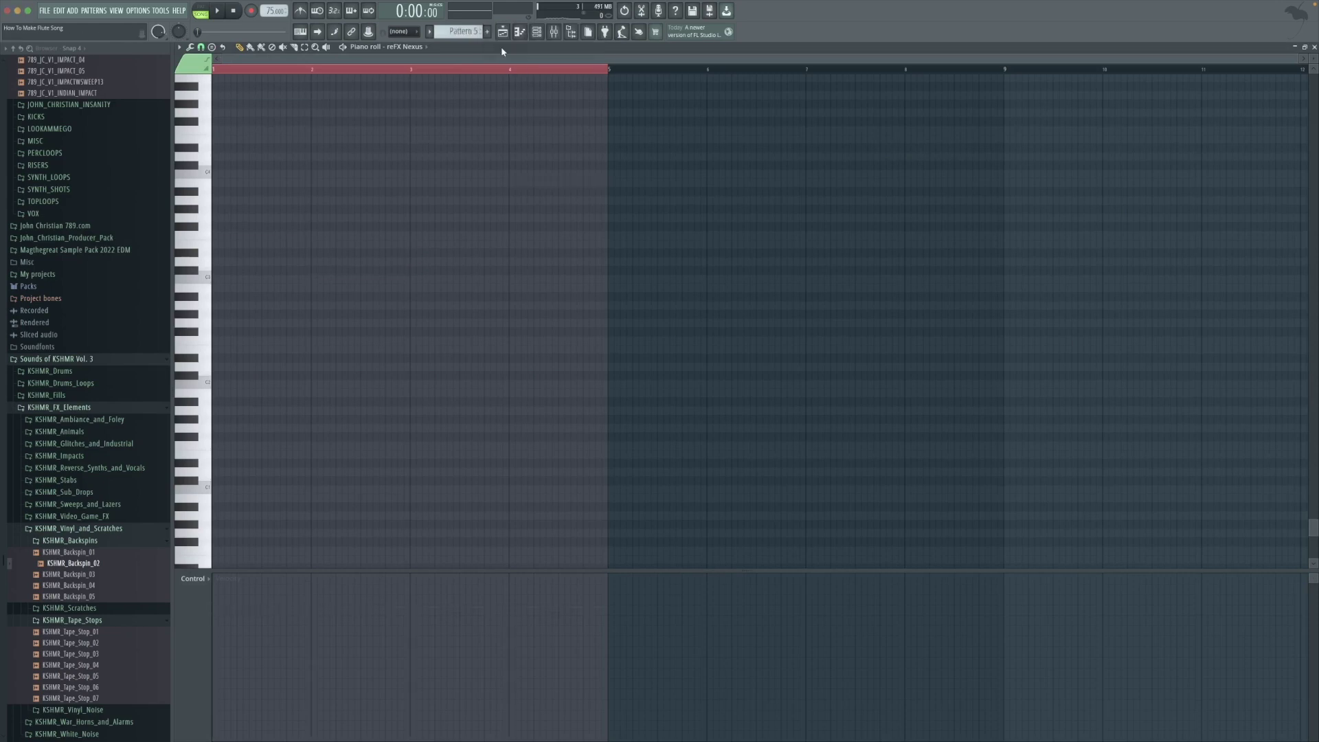
key("super+v")
key("space")
key("space")
- Rename the new reFX Nexus channel as PAD, route it to mixer insert 11 and show the mixer
left_click(555, 35)
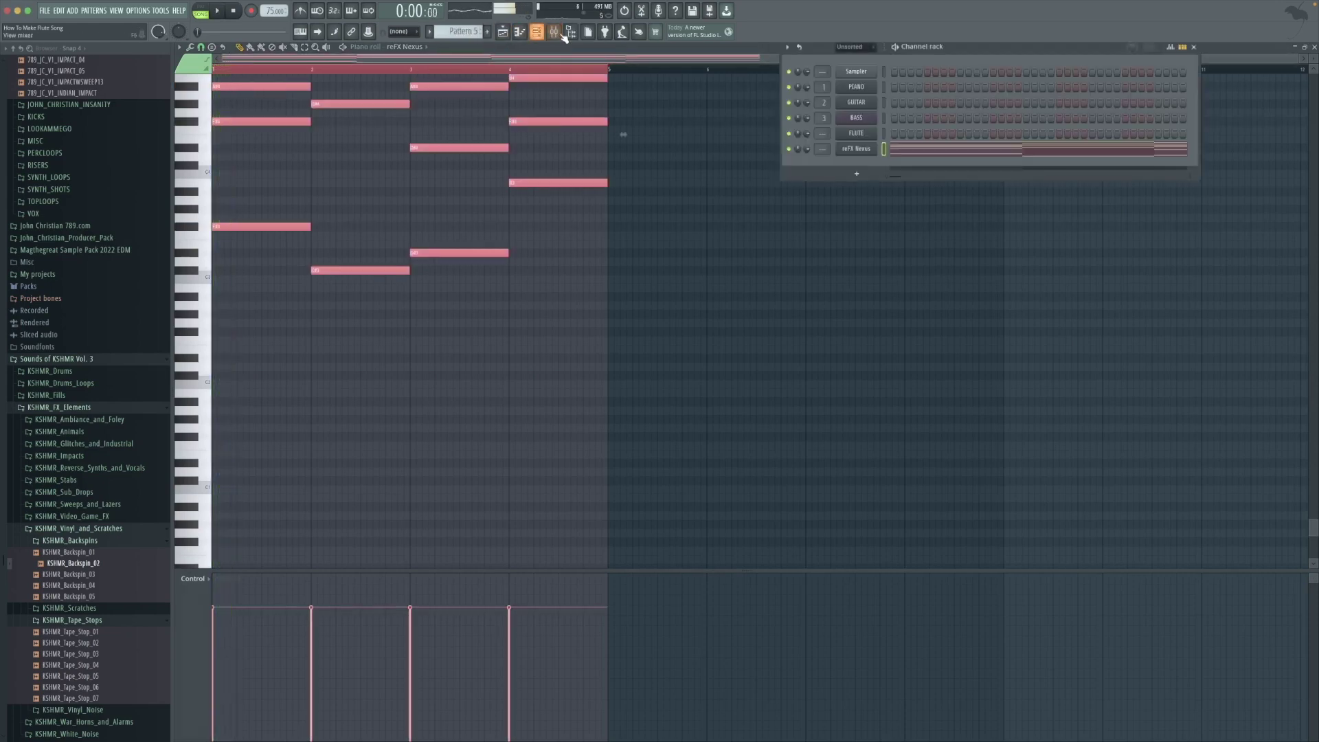
right_click(856, 148)
left_click(938, 173)
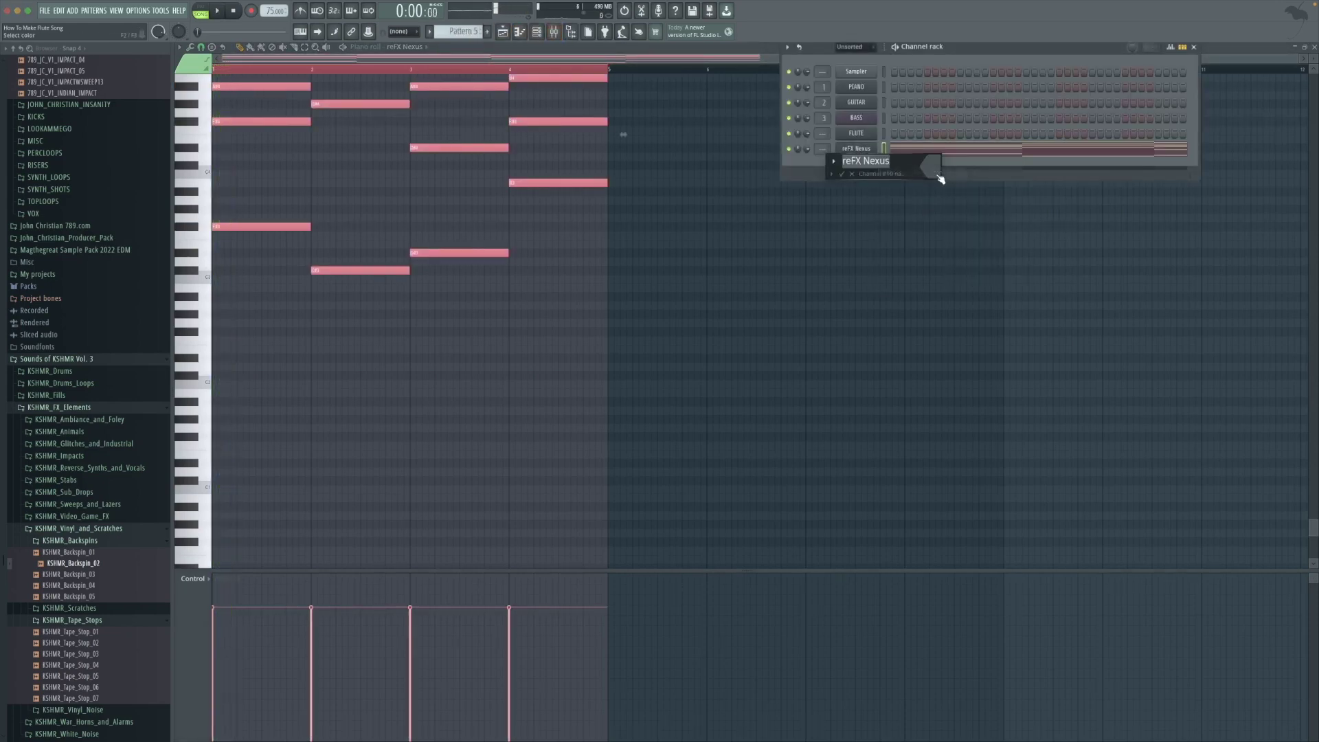
type("PAD")
key("Return")
left_click_drag(823, 149, 822, 110)
left_click(554, 31)
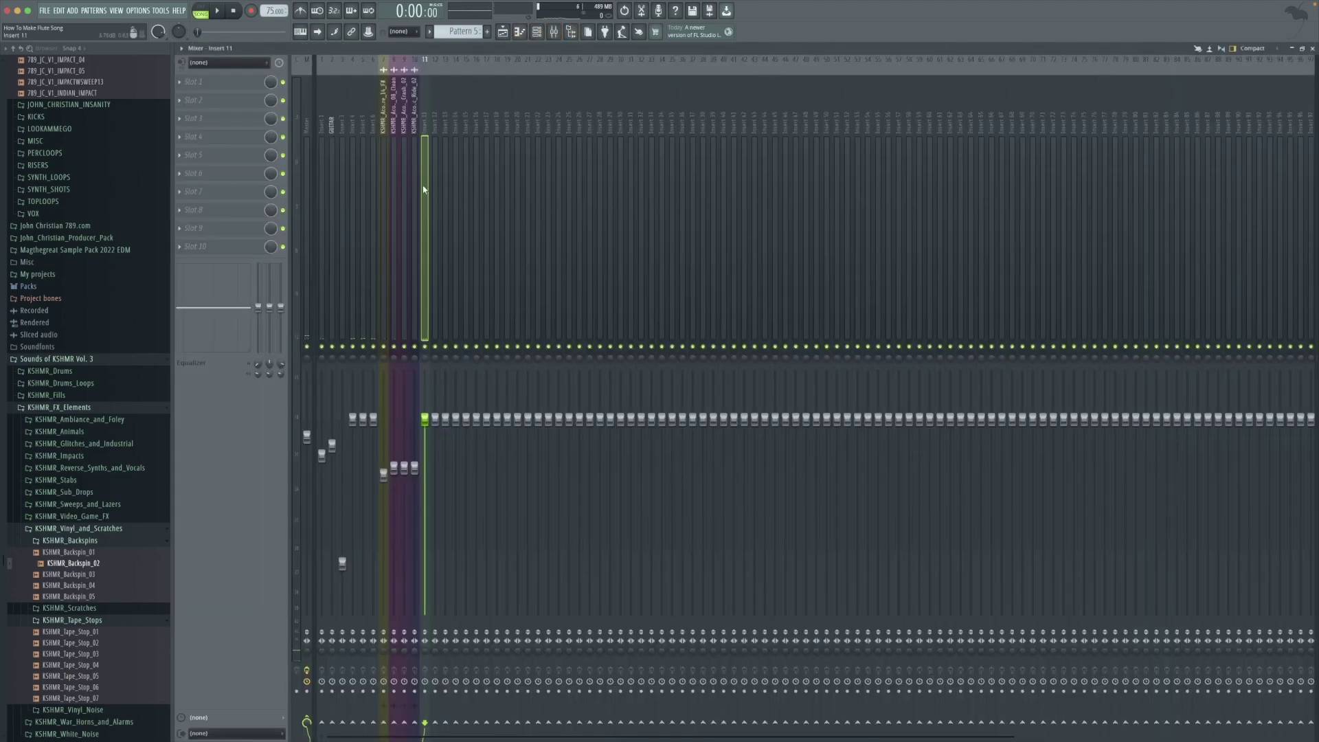
- Move the pad's mixer track to insert 4 and rename insert 3 as BASS
left_click(363, 189)
left_click(353, 189)
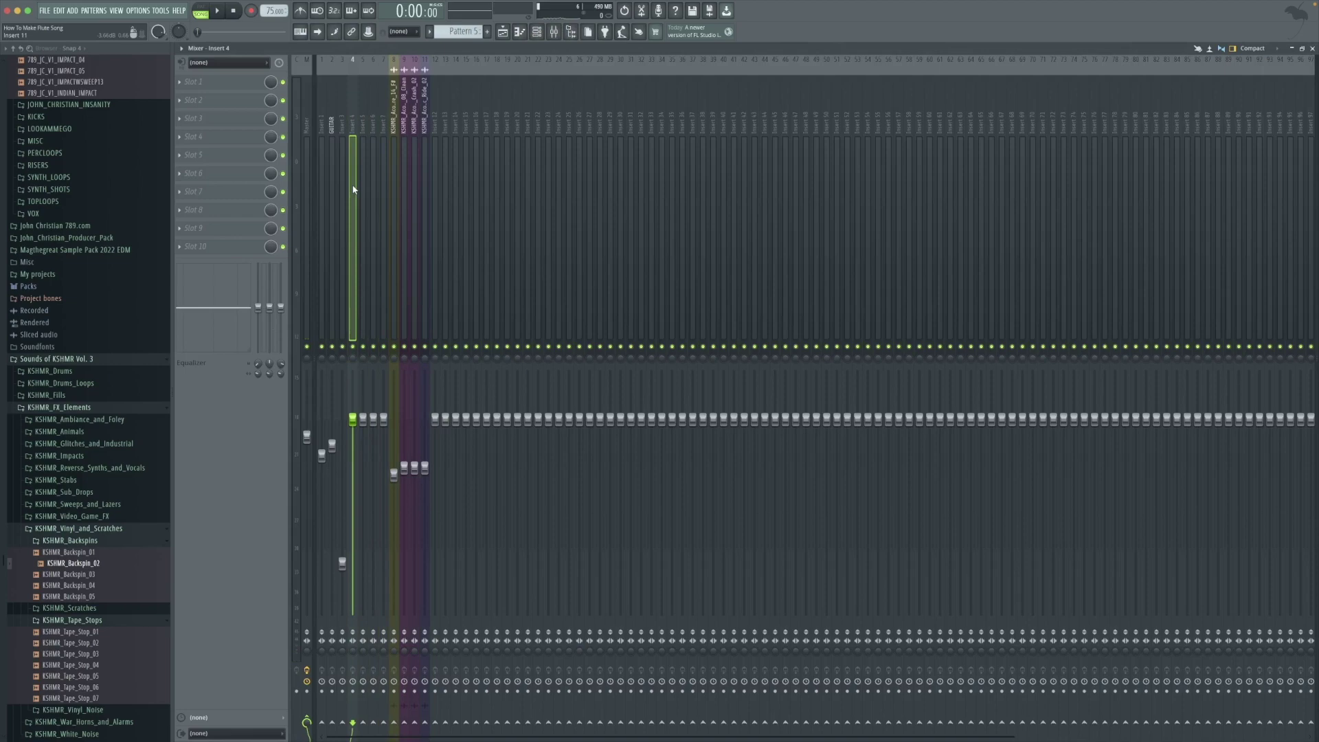
right_click(342, 321)
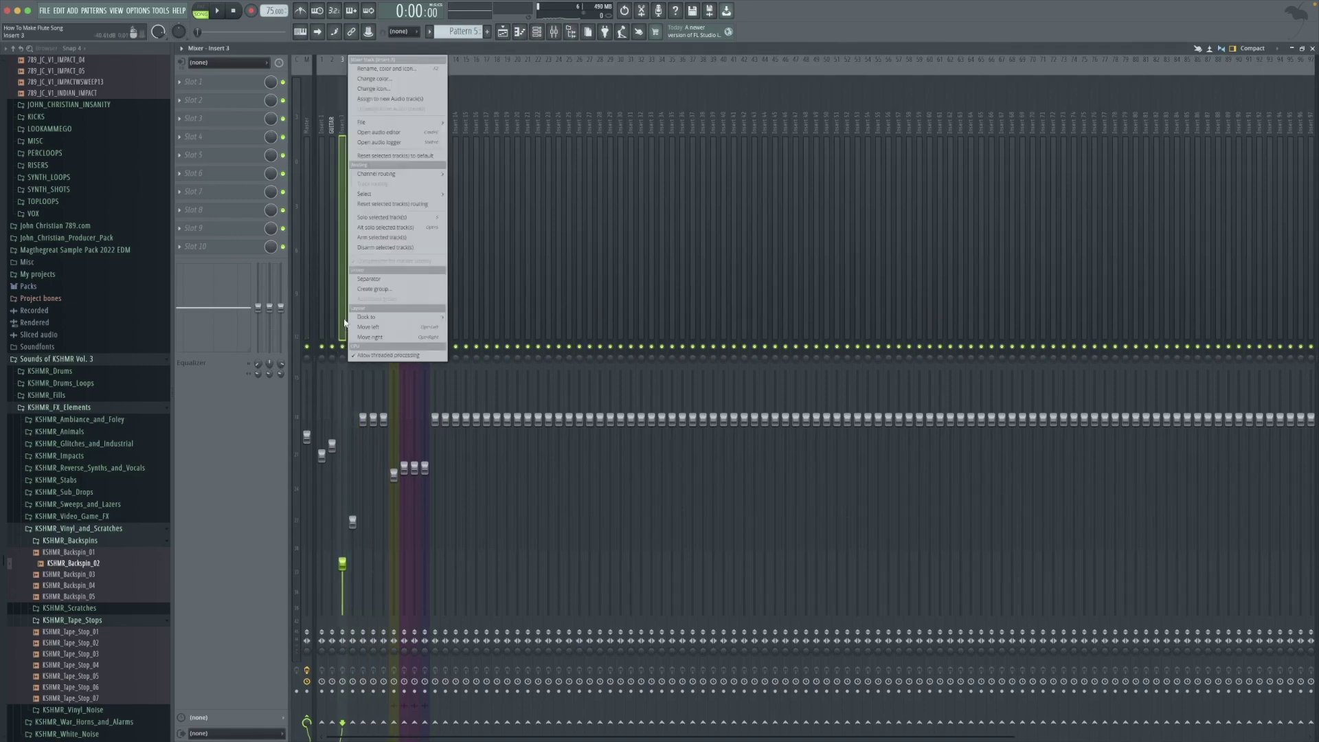
left_click(397, 69)
type("BASS")
left_click(313, 65)
- Rename mixer insert 1 as PIANO and insert 4 as PAD
right_click(322, 125)
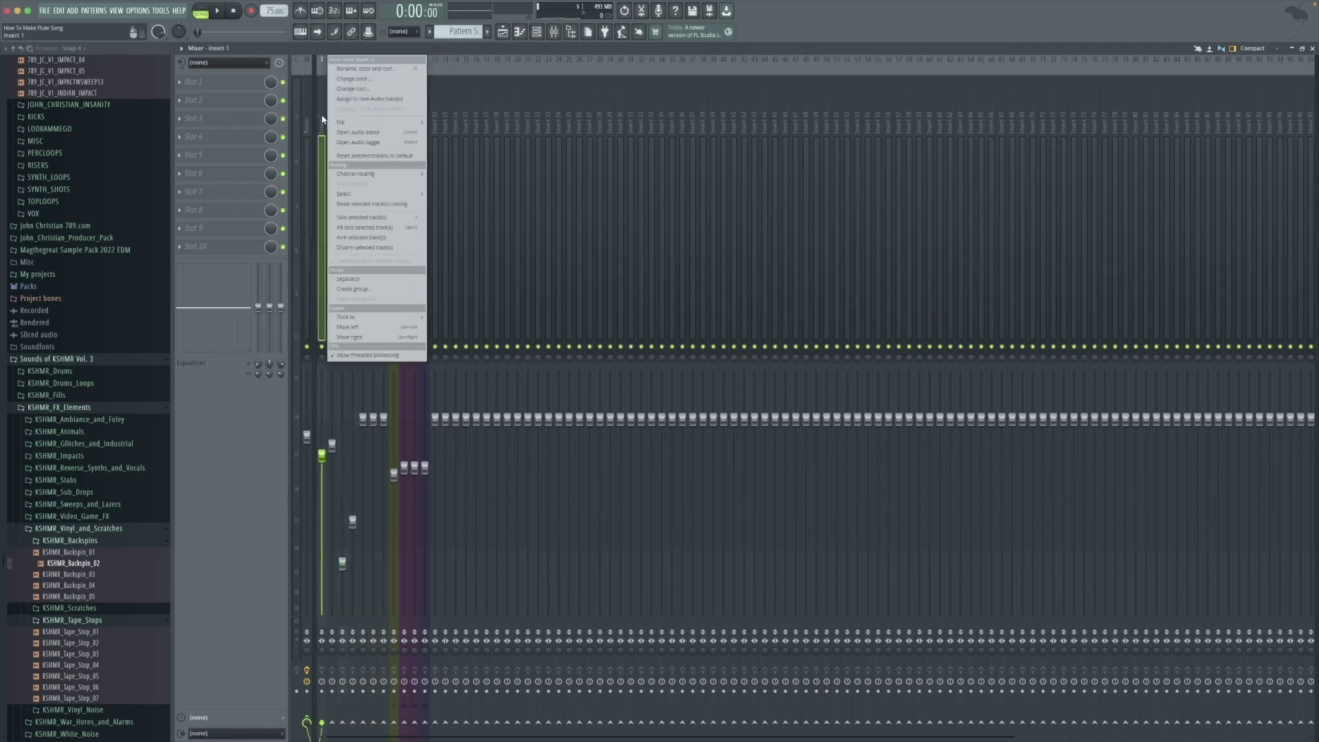
left_click(406, 68)
type("PIA")
left_click(409, 68)
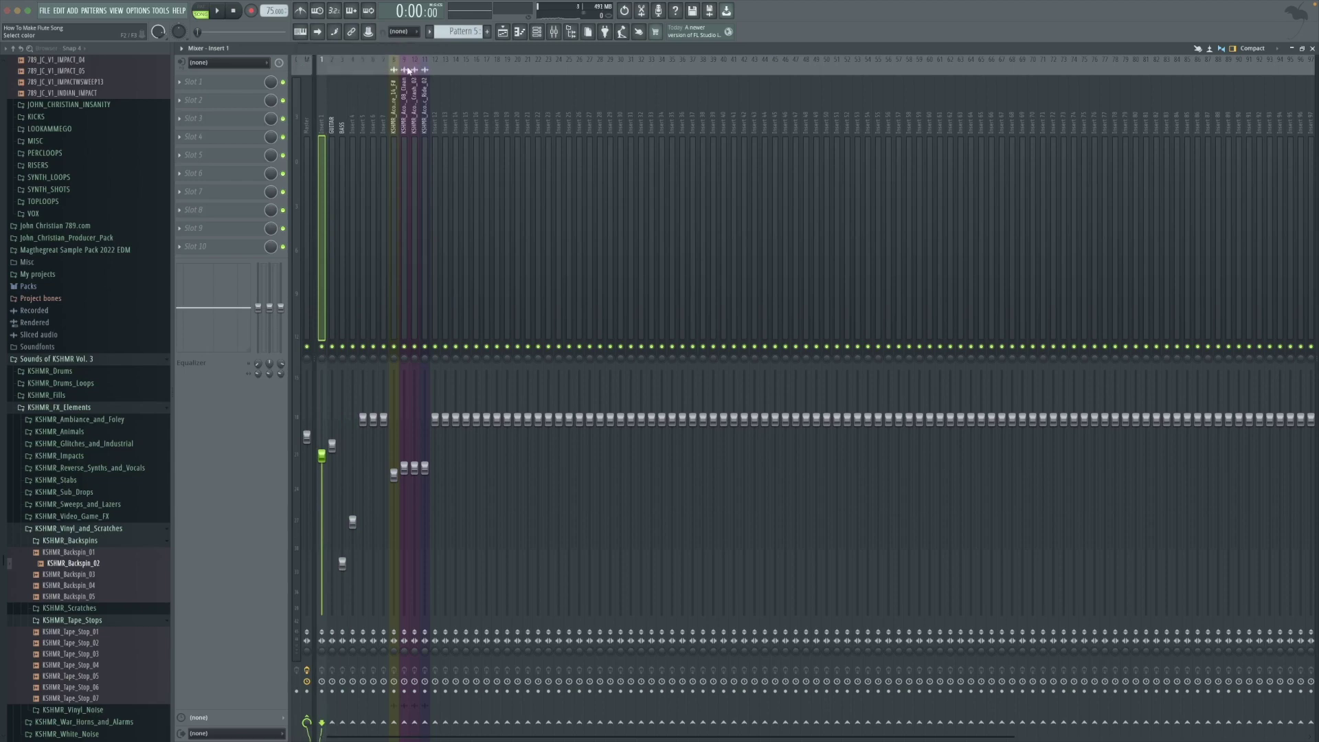
right_click(354, 65)
left_click(385, 77)
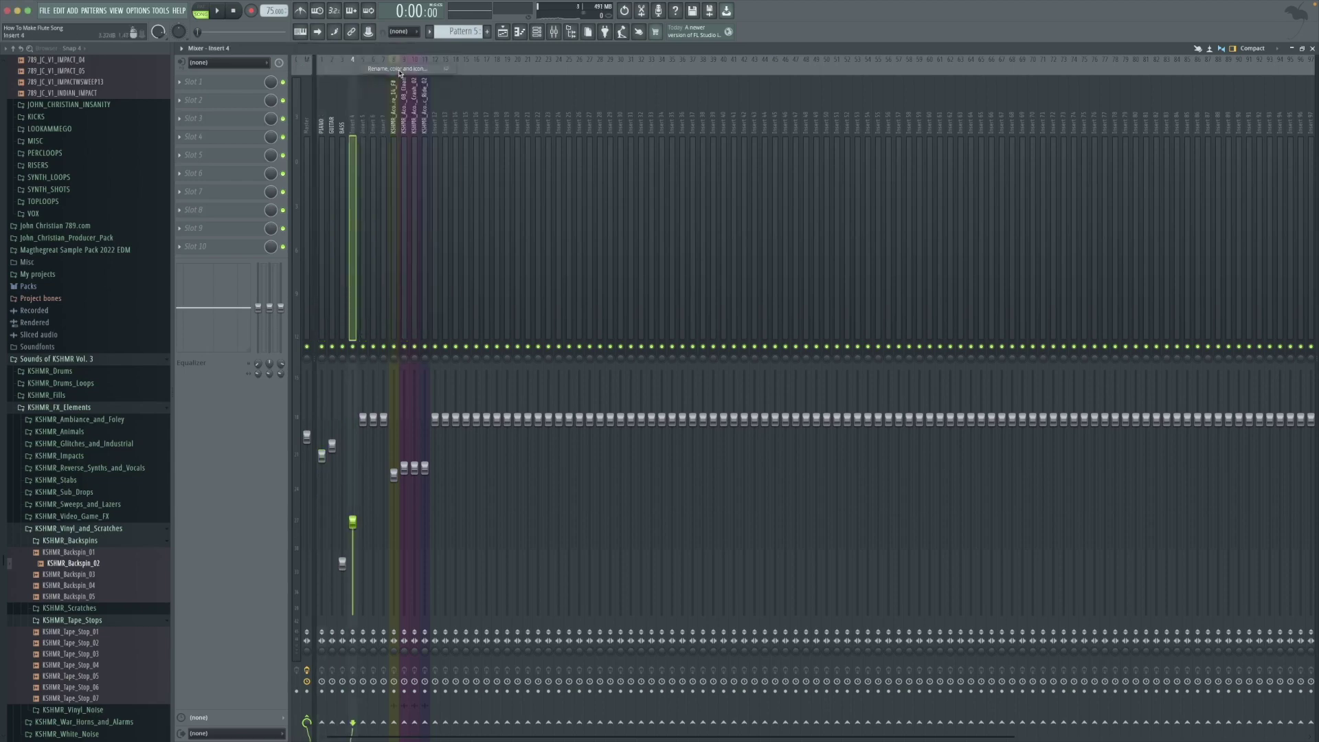
type("PAD")
key("Return")
- Lower the PAD track's mixer level during playback and duplicate the Pattern 5 clips along Track 1 of the playlist
key("space")
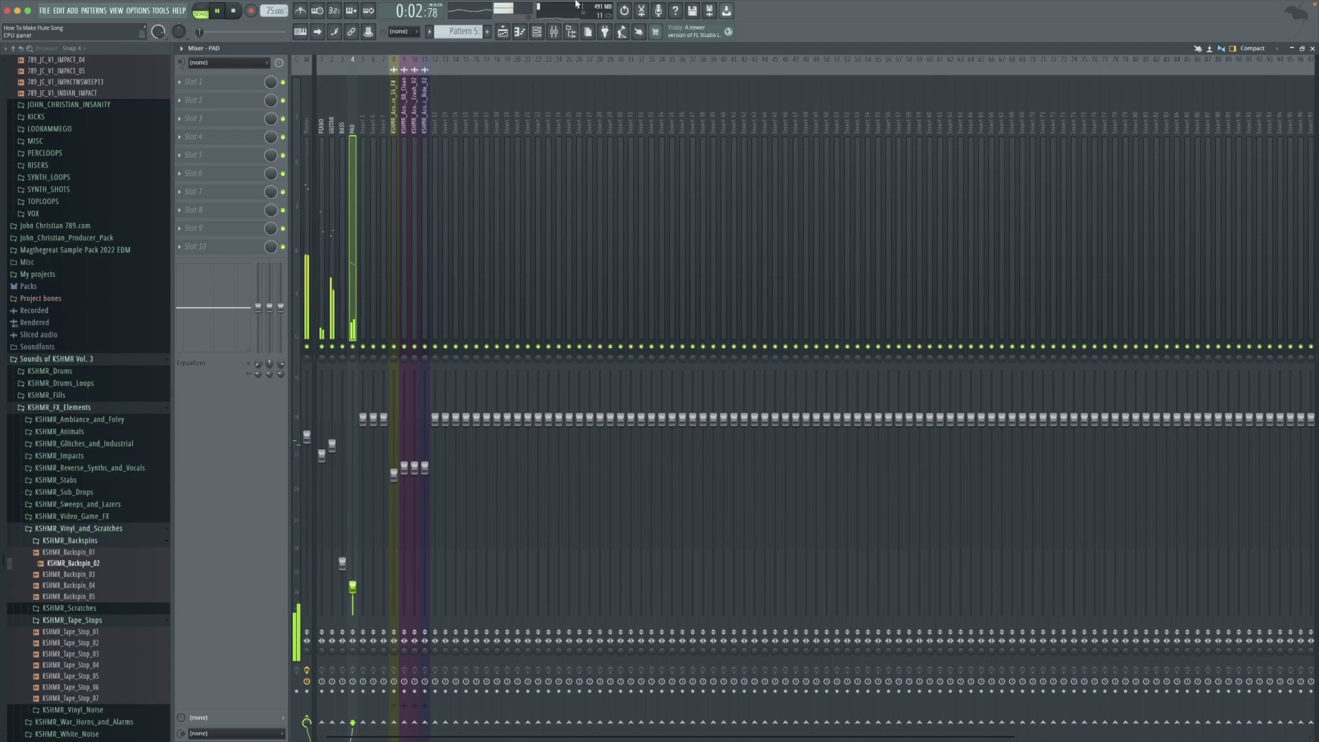
key("F5")
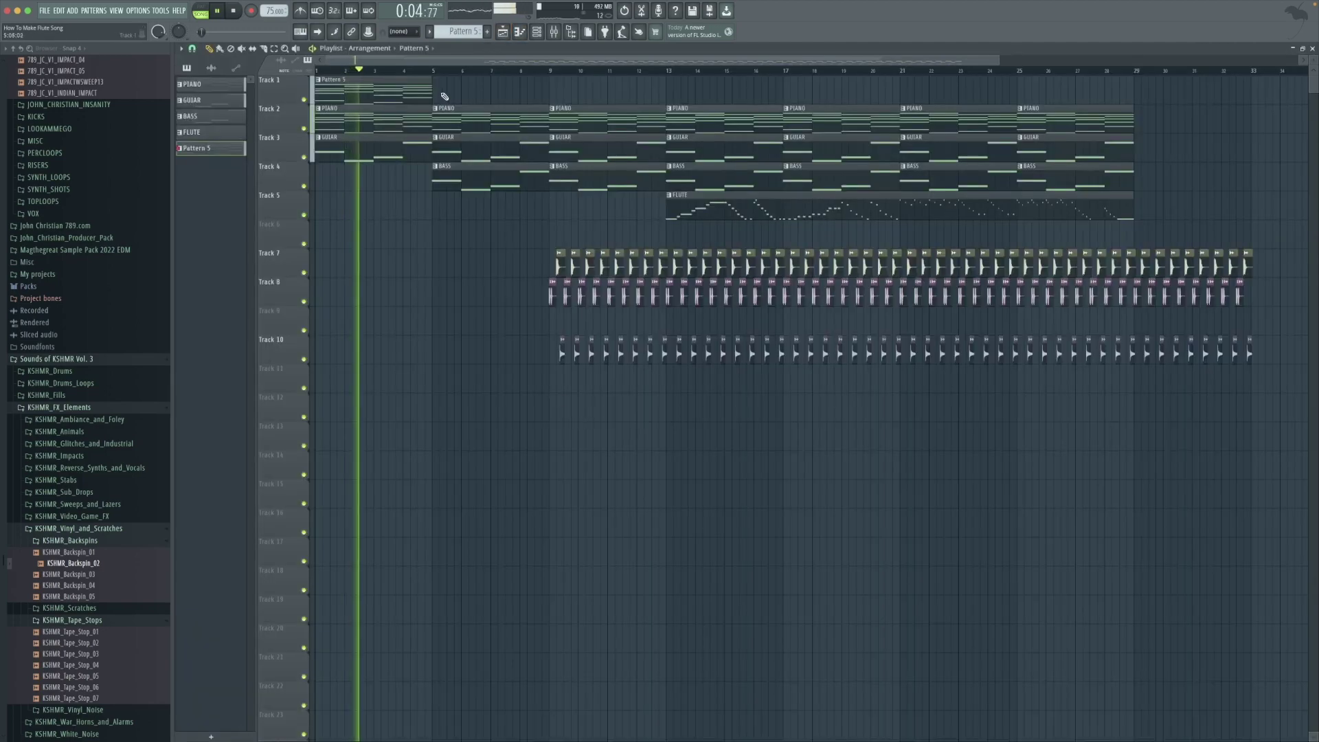
left_click_drag(591, 106, 360, 76, "ctrl")
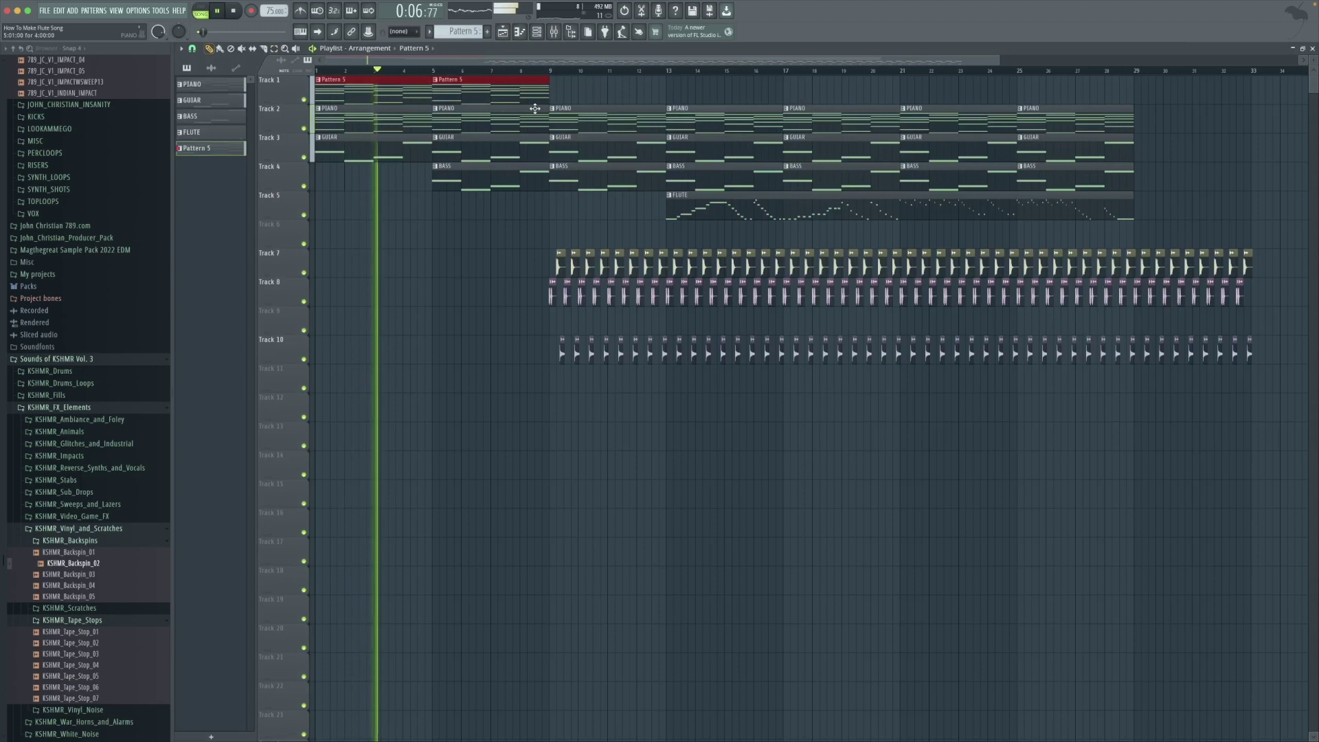
key("ctrl+b")
- Rename Pattern 5 as PAD
left_click(319, 79)
left_click(356, 129)
type("PAD")
key("Return")
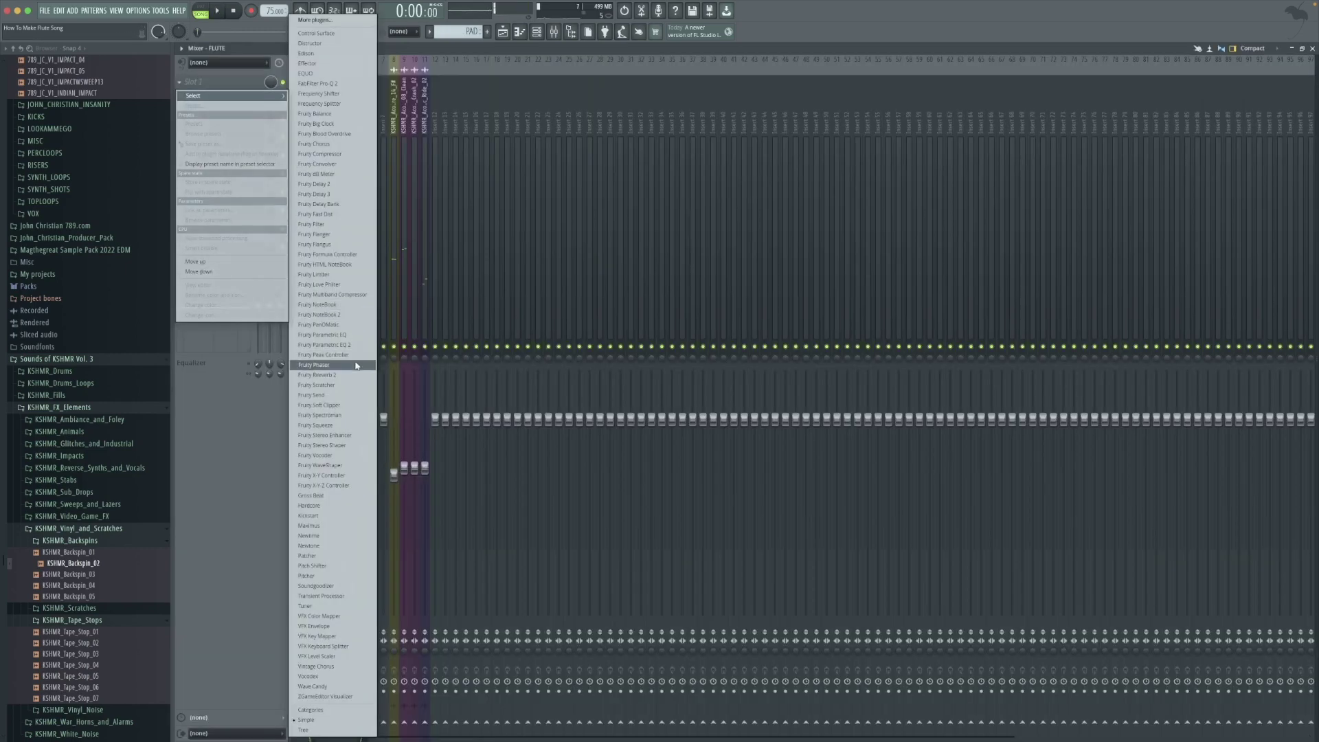
- Add Fruity Parametric EQ 2 to the FLUTE mixer track and set its band 1 to a high-pass filter
left_click(355, 345)
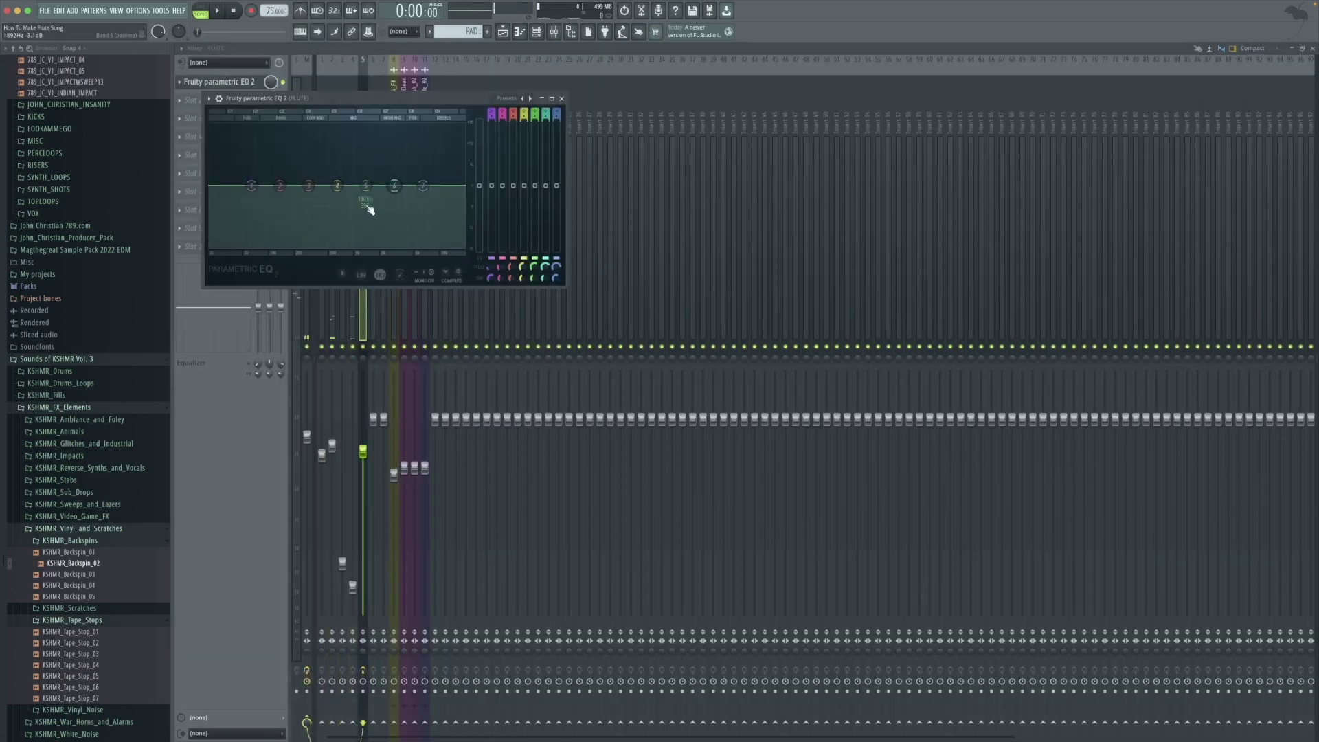
right_click(252, 187)
left_click(304, 243)
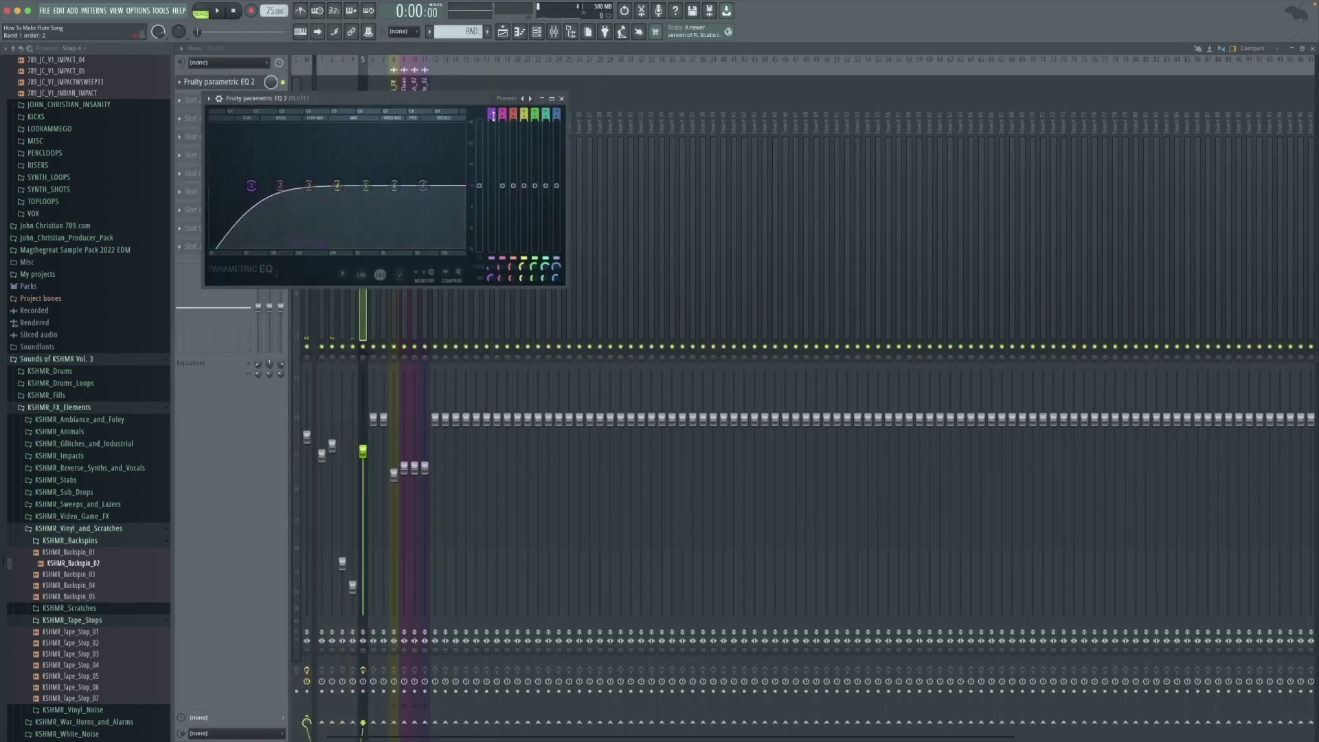